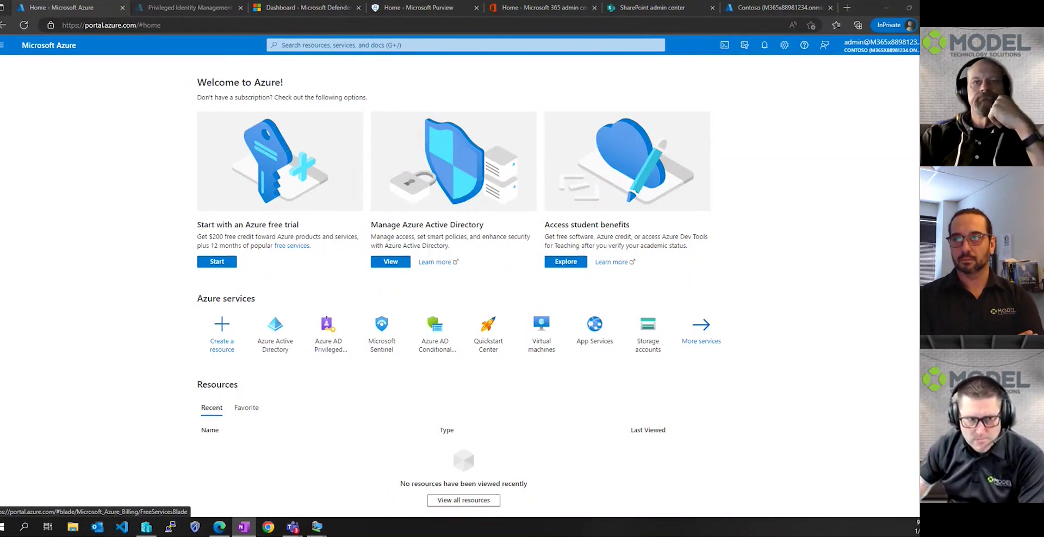
- Open Azure Active Directory for the Contoso tenant and go to its Security settings
{"action": "left_click", "coordinate": [274, 348]}
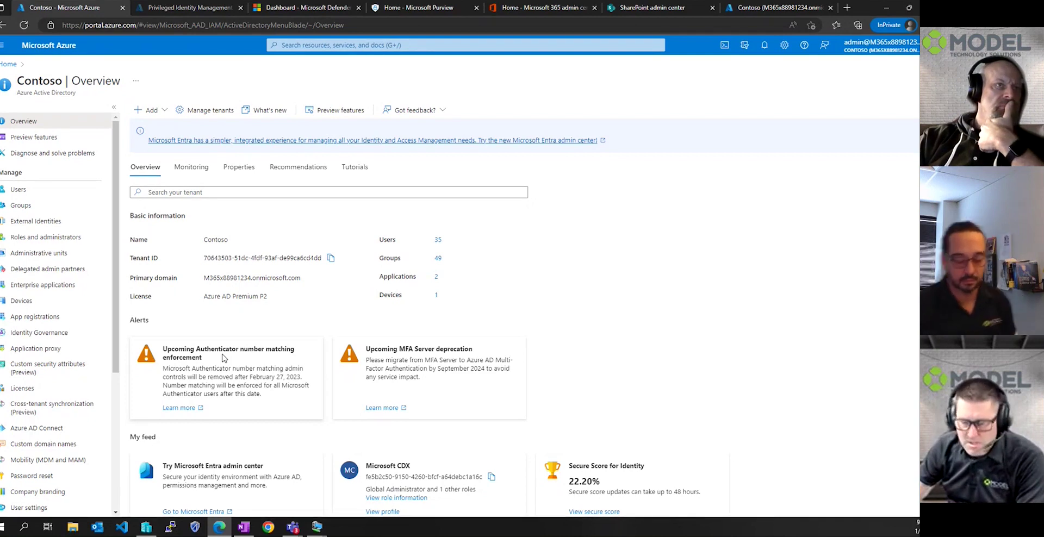
{"action": "scroll", "coordinate": [54, 362], "scroll_direction": "down", "scroll_amount": 4}
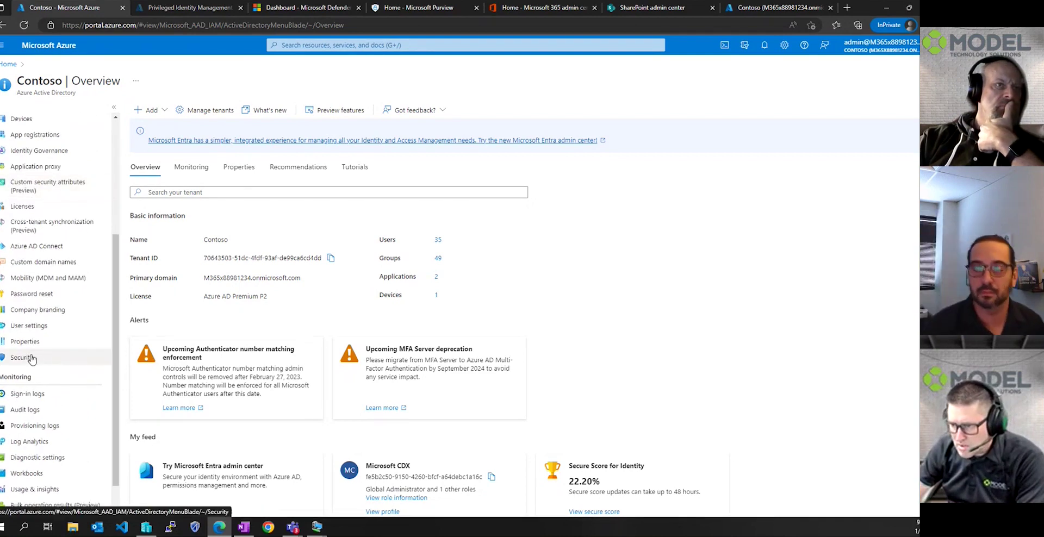
{"action": "left_click", "coordinate": [31, 358]}
- Open Conditional Access and select the Authentication Policy from the Policies list
{"action": "left_click", "coordinate": [51, 184]}
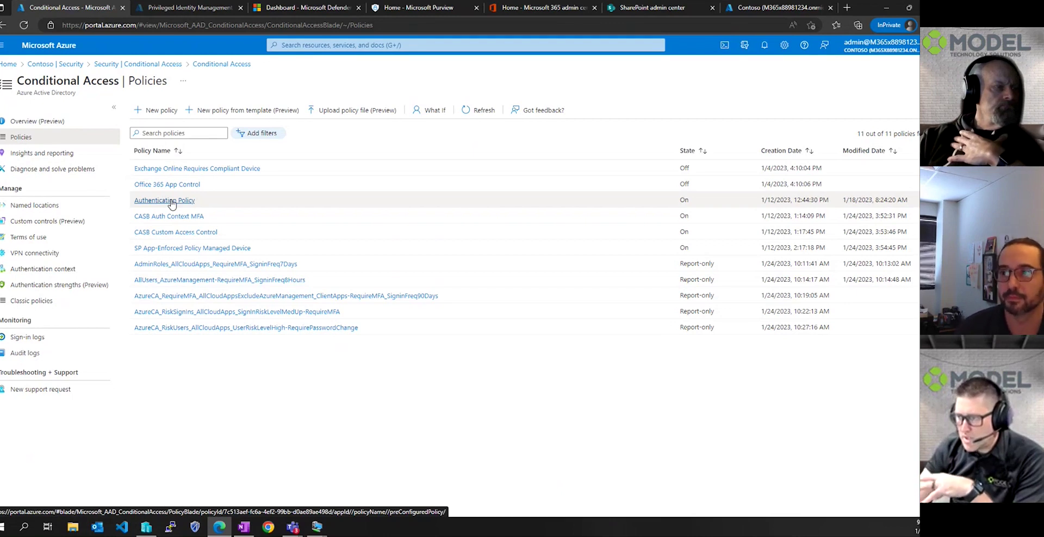
{"action": "left_click", "coordinate": [172, 203]}
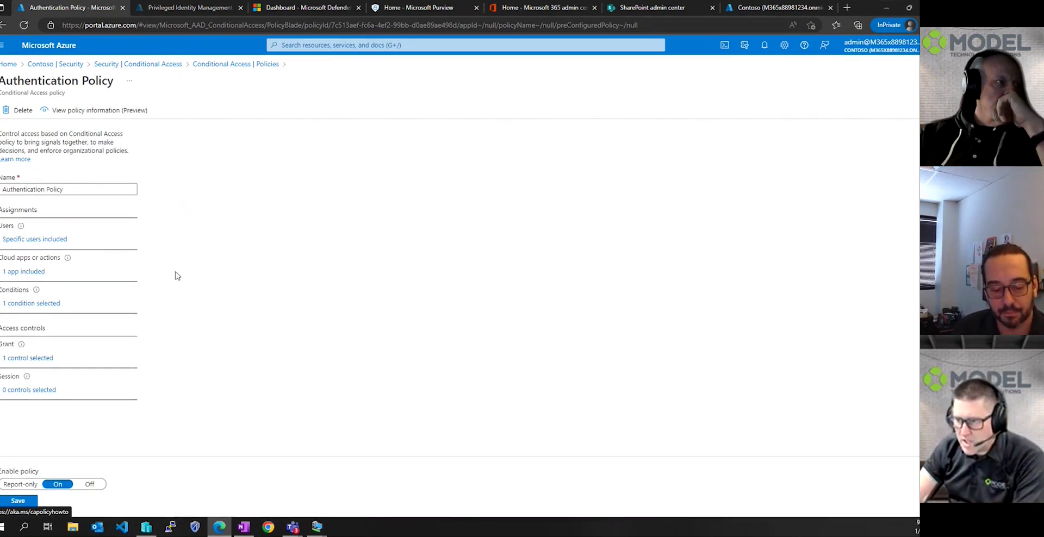
- Review the Authentication Policy's users, cloud apps, user risk condition and grant controls
{"action": "left_click", "coordinate": [53, 241]}
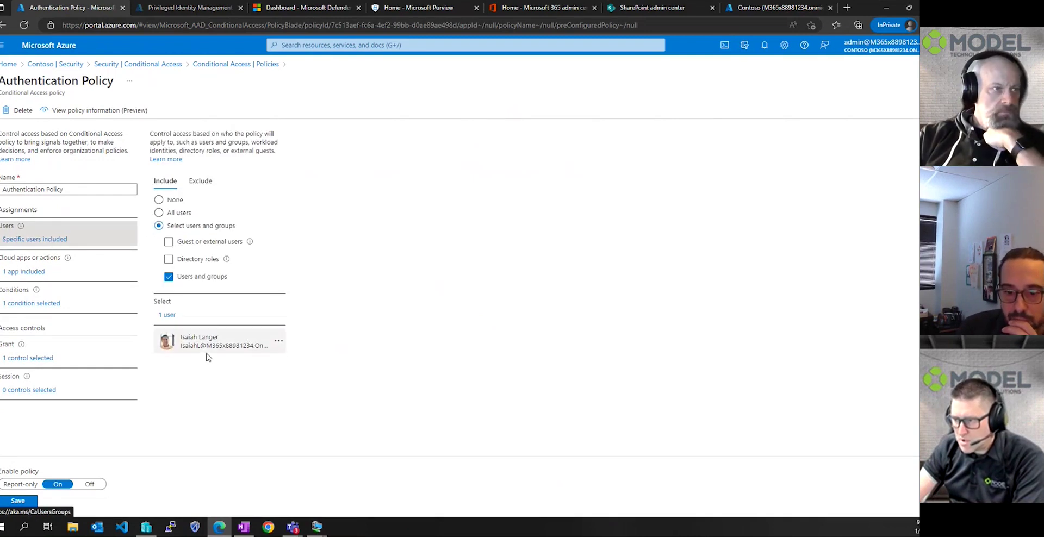
{"action": "left_click", "coordinate": [20, 274]}
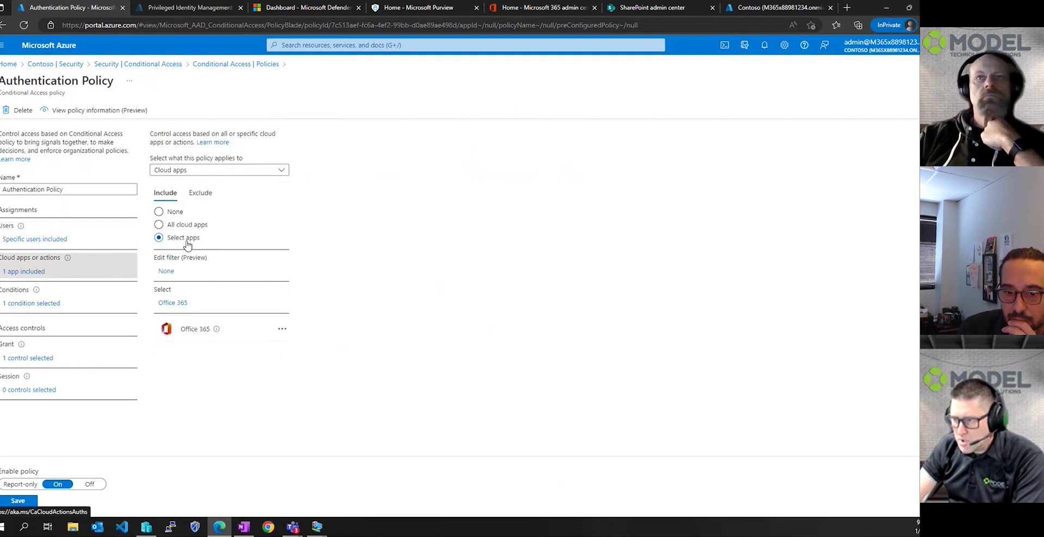
{"action": "left_click", "coordinate": [53, 307]}
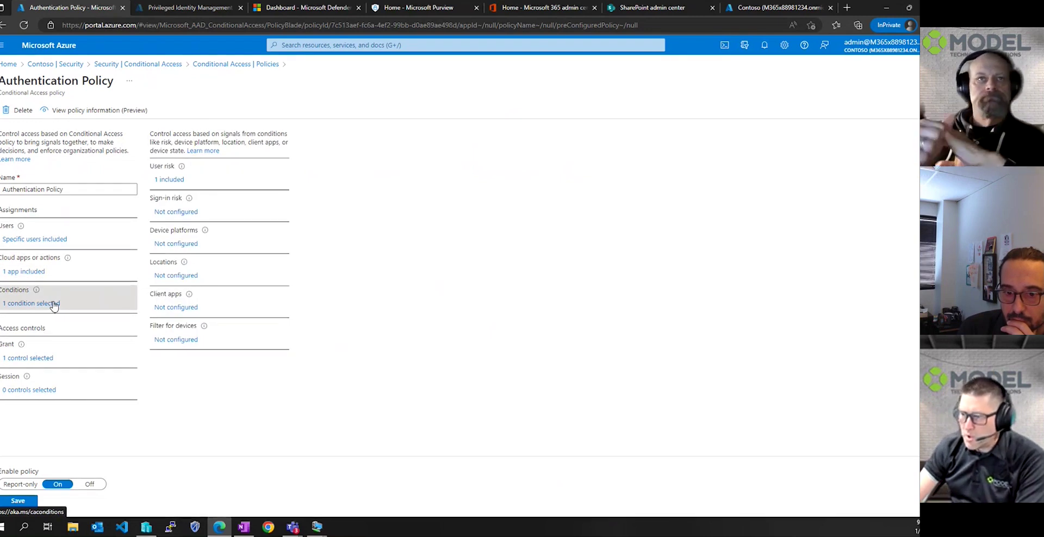
{"action": "left_click", "coordinate": [169, 183]}
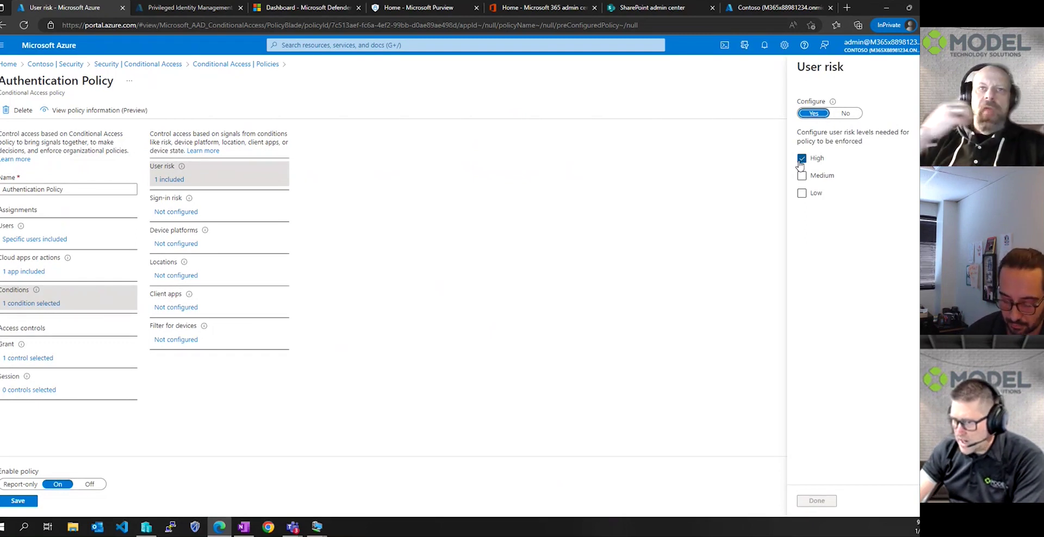
{"action": "left_click", "coordinate": [28, 360]}
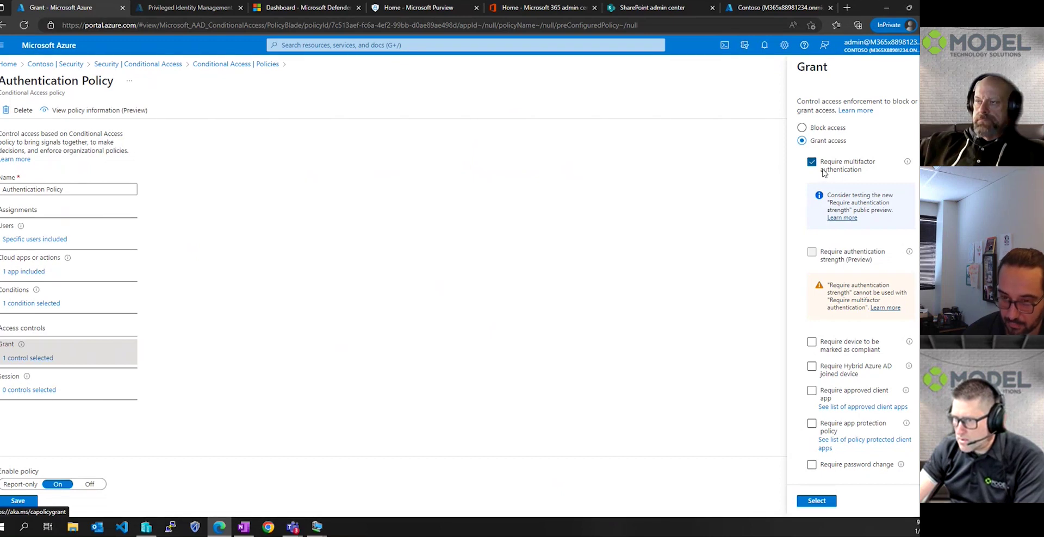
- Close the Authentication Policy and discard its unsaved edits
{"action": "left_click", "coordinate": [919, 67]}
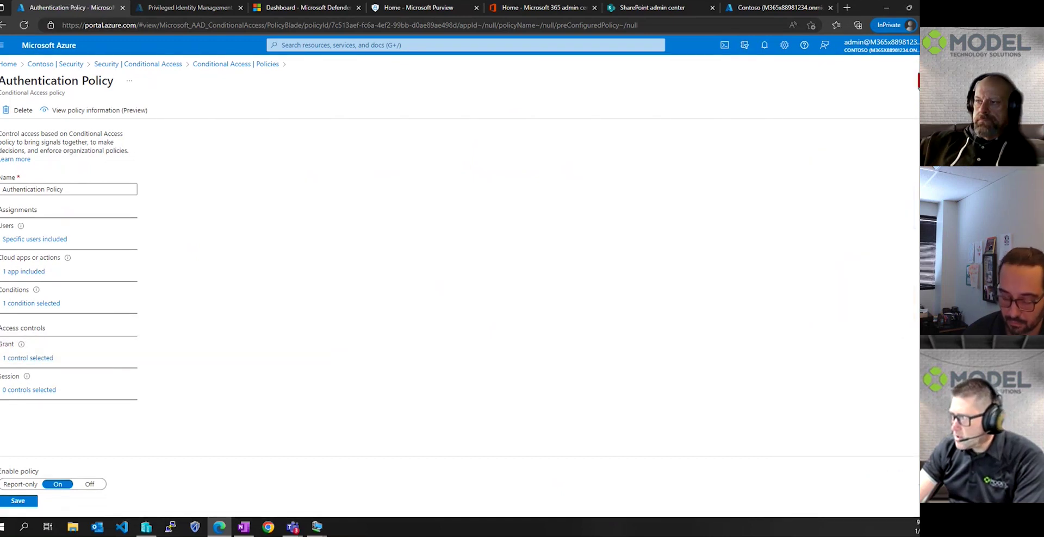
{"action": "left_click", "coordinate": [918, 80]}
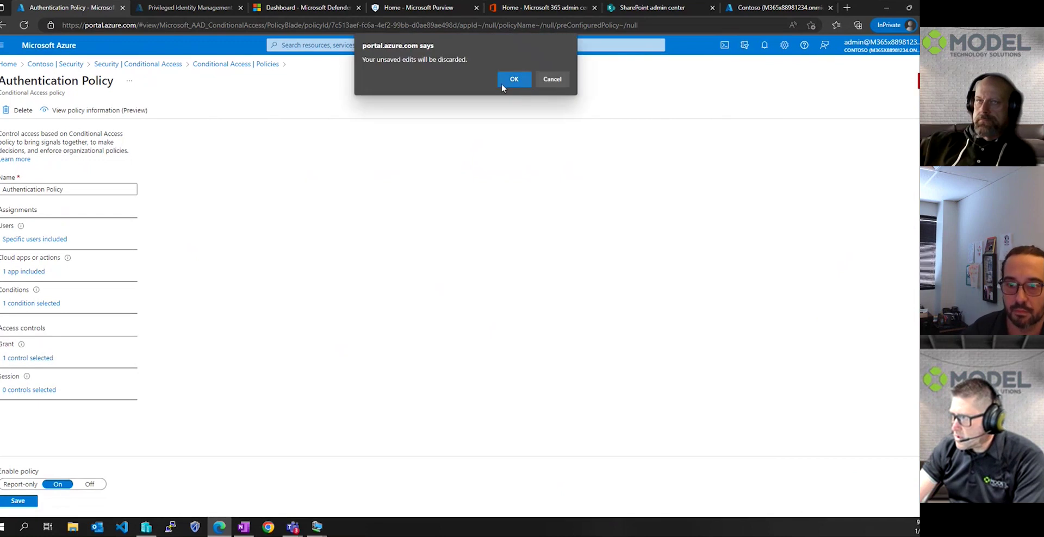
{"action": "left_click", "coordinate": [511, 80]}
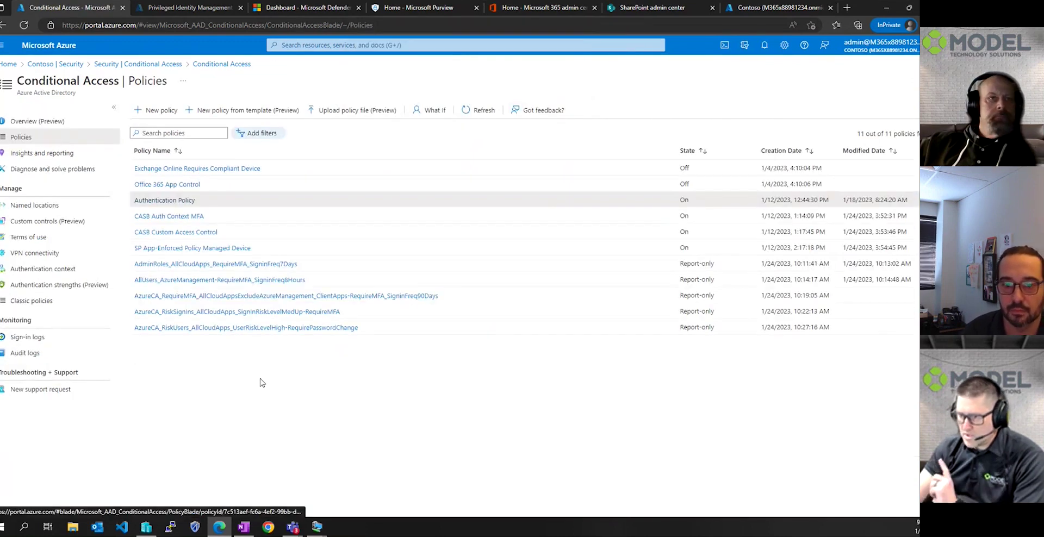
- Open Security > Risky users and check the first risky user's risk history
{"action": "left_click", "coordinate": [130, 65]}
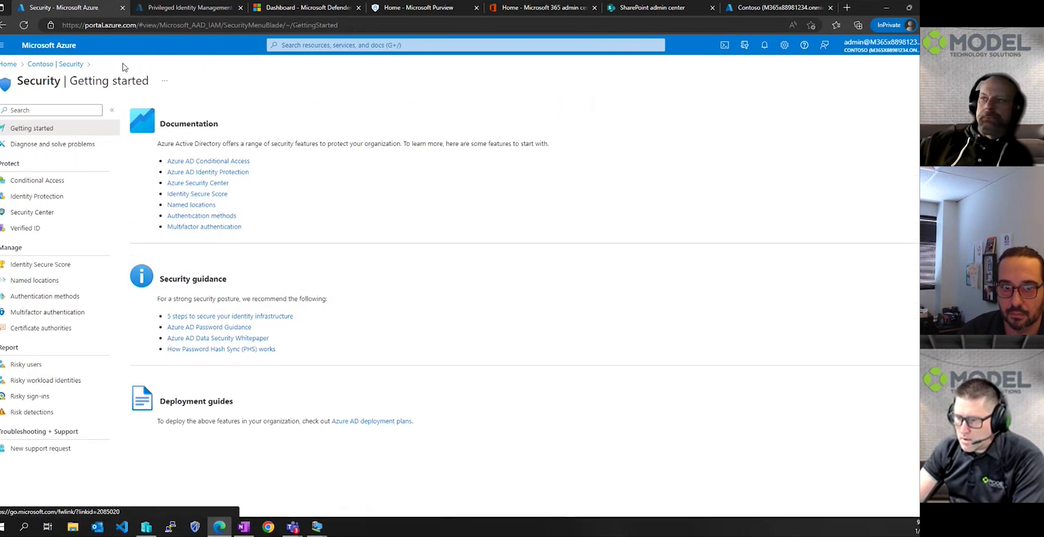
{"action": "left_click", "coordinate": [26, 366]}
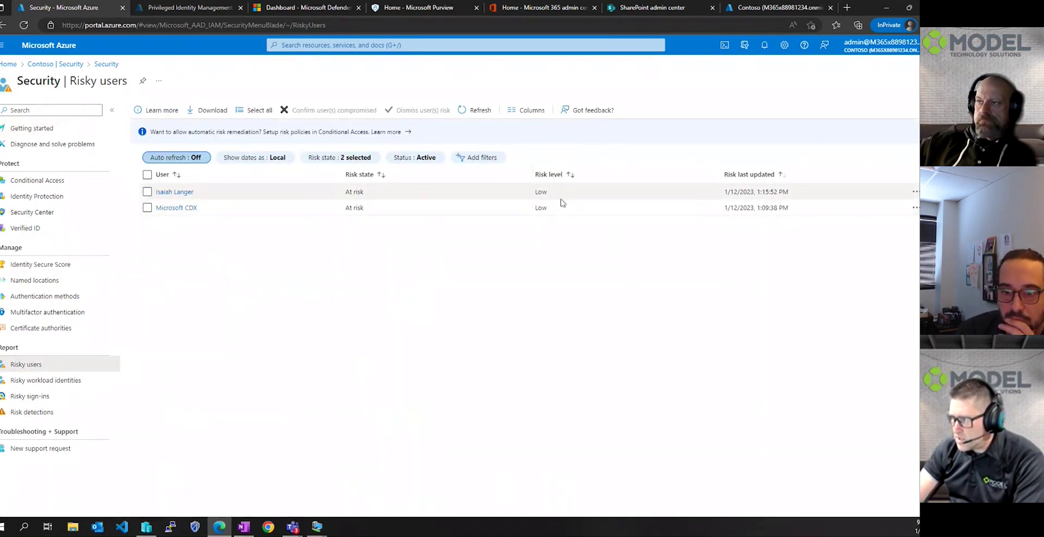
{"action": "left_click", "coordinate": [175, 193]}
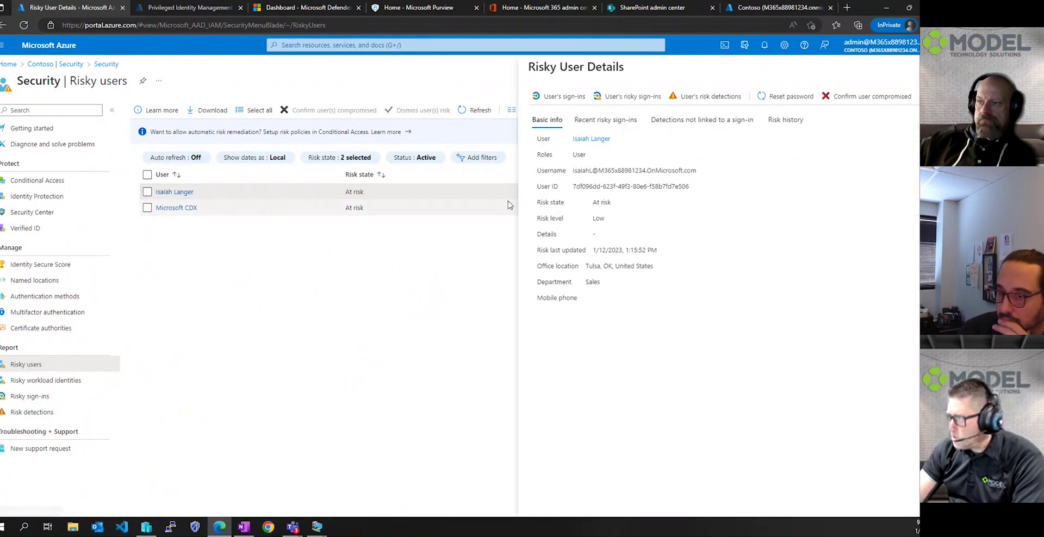
{"action": "left_click", "coordinate": [782, 121]}
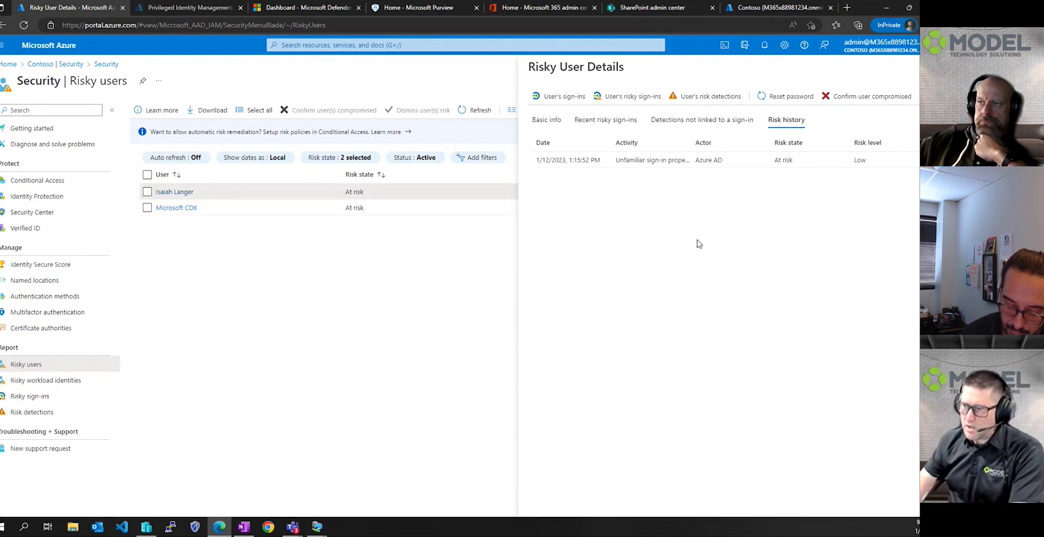
{"action": "left_click", "coordinate": [917, 67]}
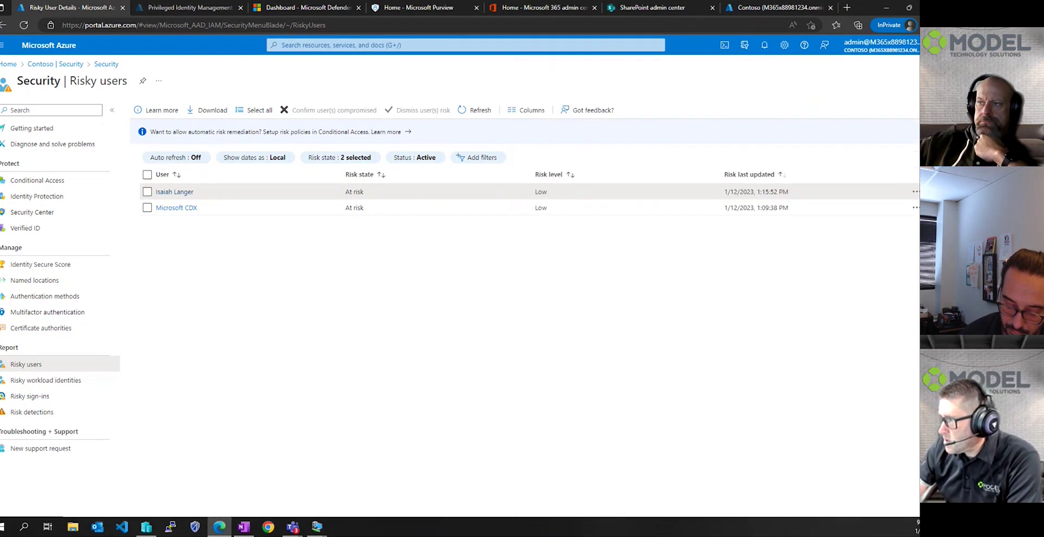
- Open the Conditional Access policies list, then switch to another application
{"action": "left_click", "coordinate": [33, 180]}
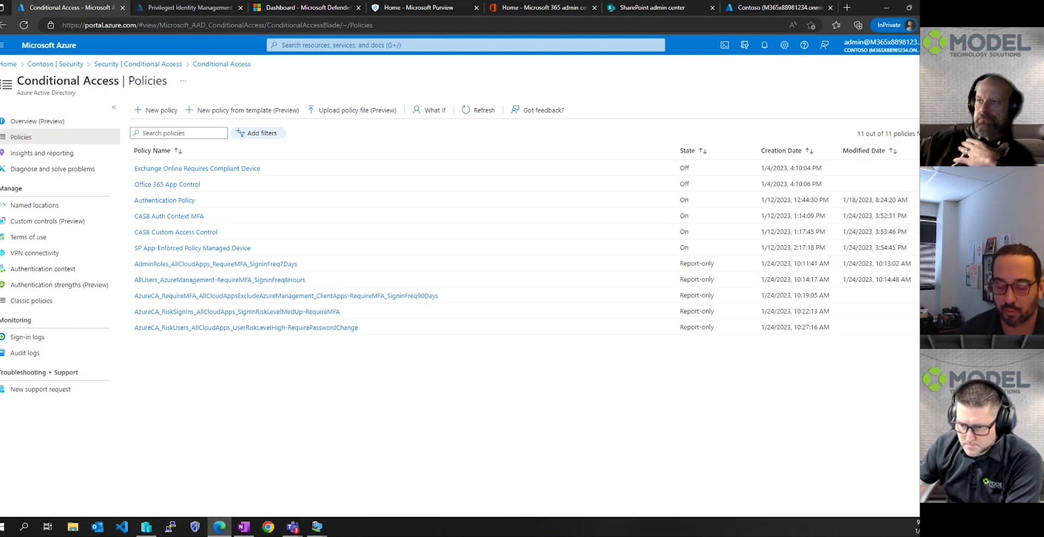
{"action": "key", "text": "alt+Tab"}
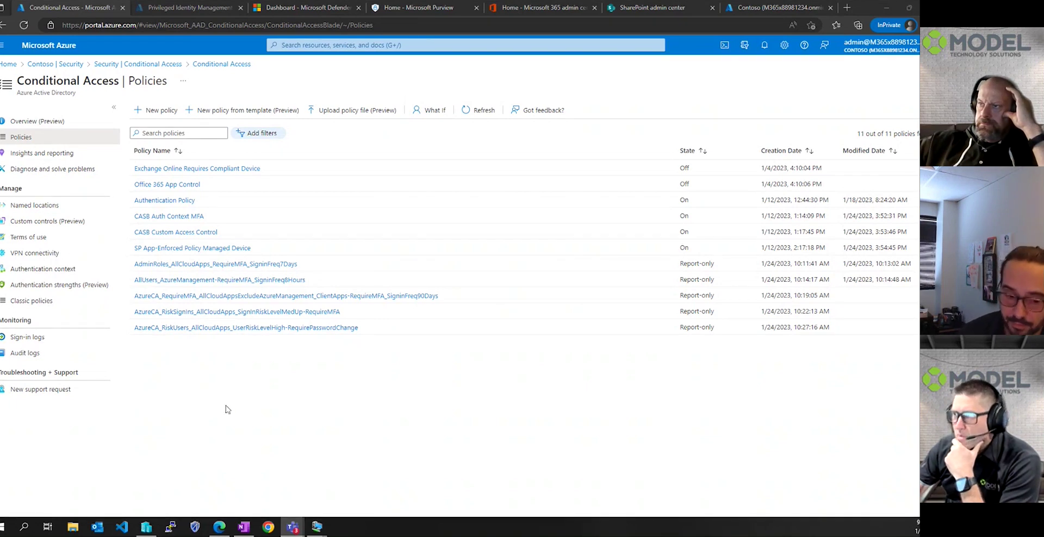
- Switch to the Endpoint Manager tab, then to the Defender for Cloud Apps dashboard
{"action": "left_click", "coordinate": [779, 11]}
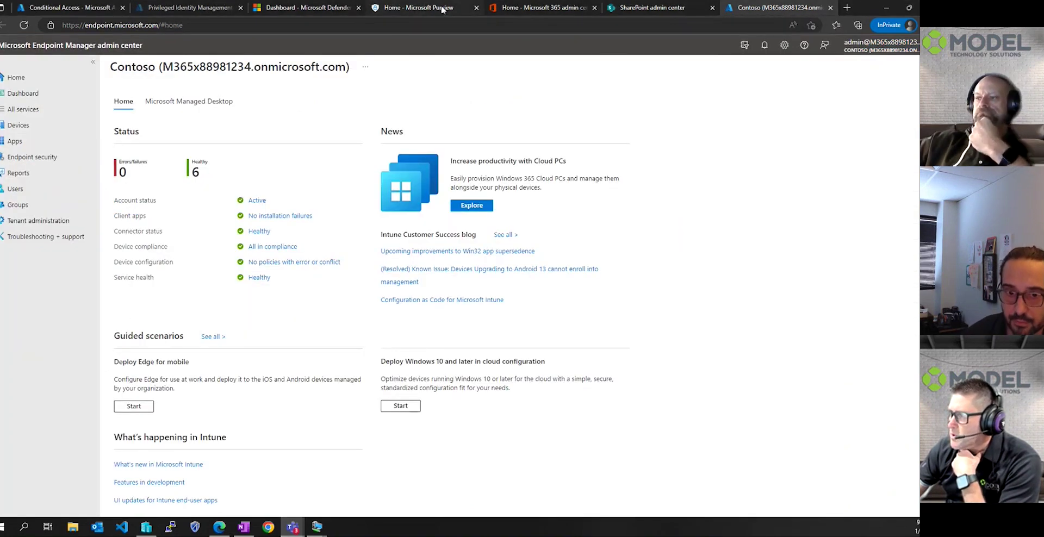
{"action": "left_click", "coordinate": [319, 9]}
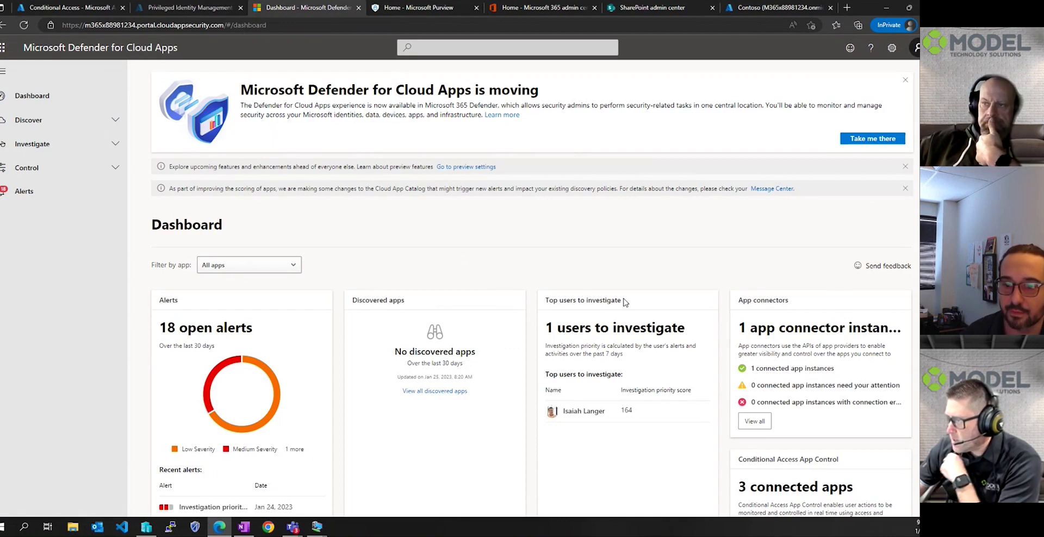
- Open the profile of the top user to investigate, with priority score 164
{"action": "left_click", "coordinate": [581, 413]}
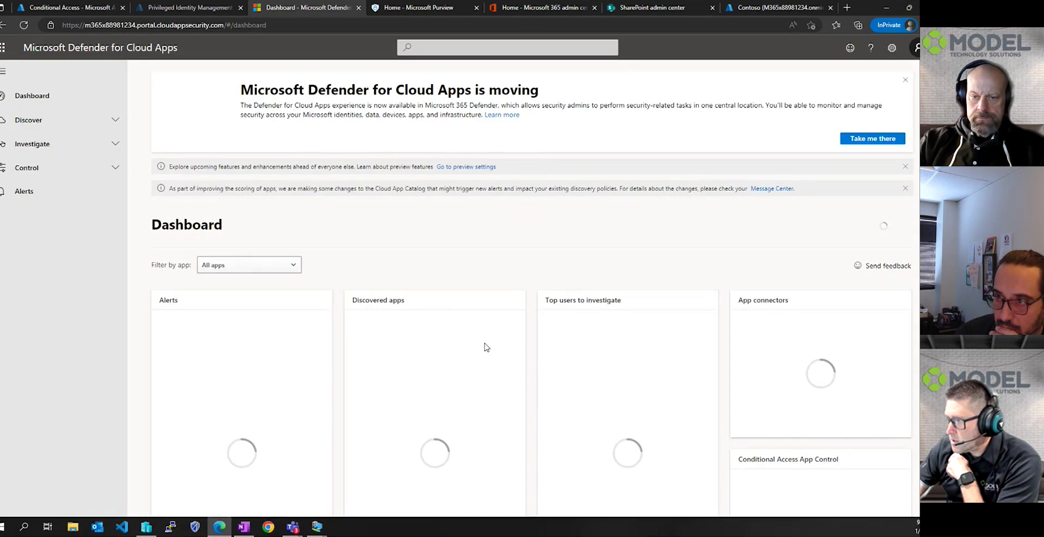
{"action": "left_click", "coordinate": [578, 414]}
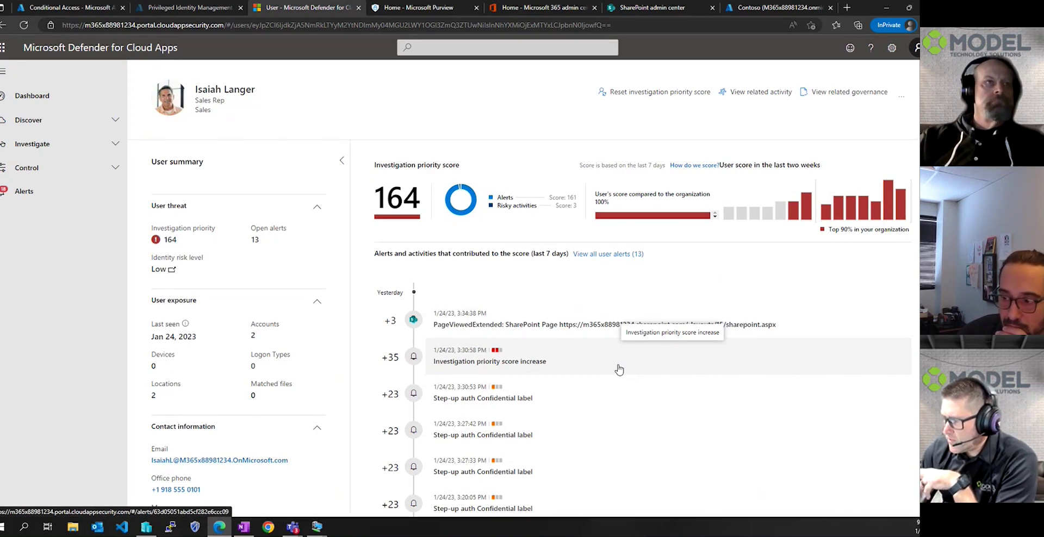
- From the user's more-actions menu, open the Step-up auth Confidential label alert in a new tab
{"action": "scroll", "coordinate": [619, 370], "scroll_direction": "down", "scroll_amount": 3}
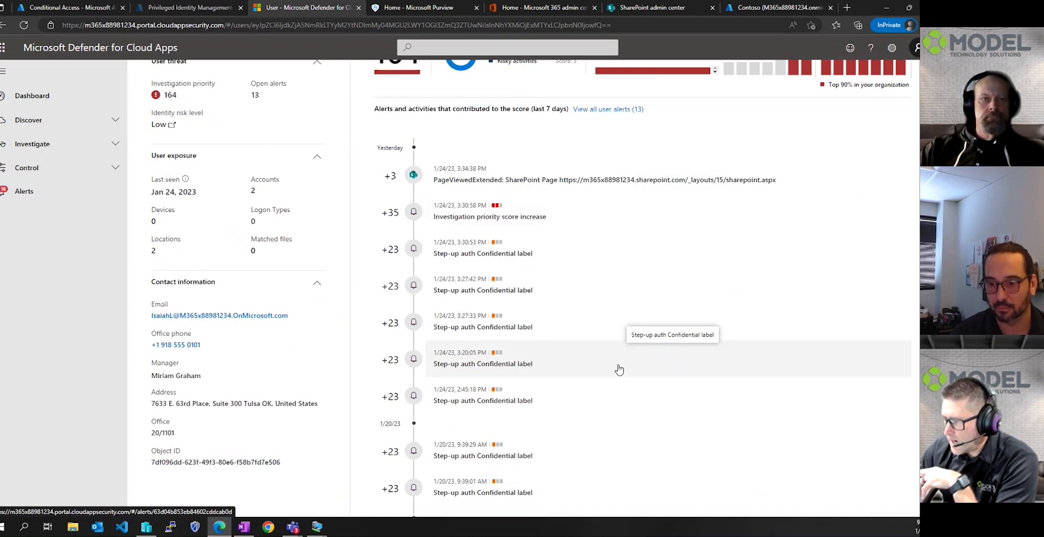
{"action": "scroll", "coordinate": [619, 370], "scroll_direction": "up", "scroll_amount": 3}
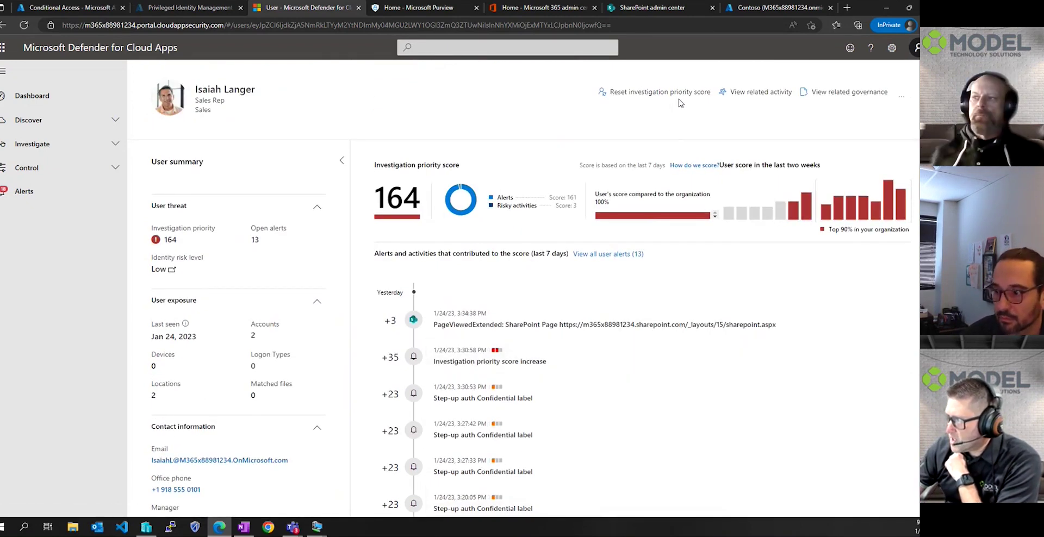
{"action": "left_click", "coordinate": [903, 100]}
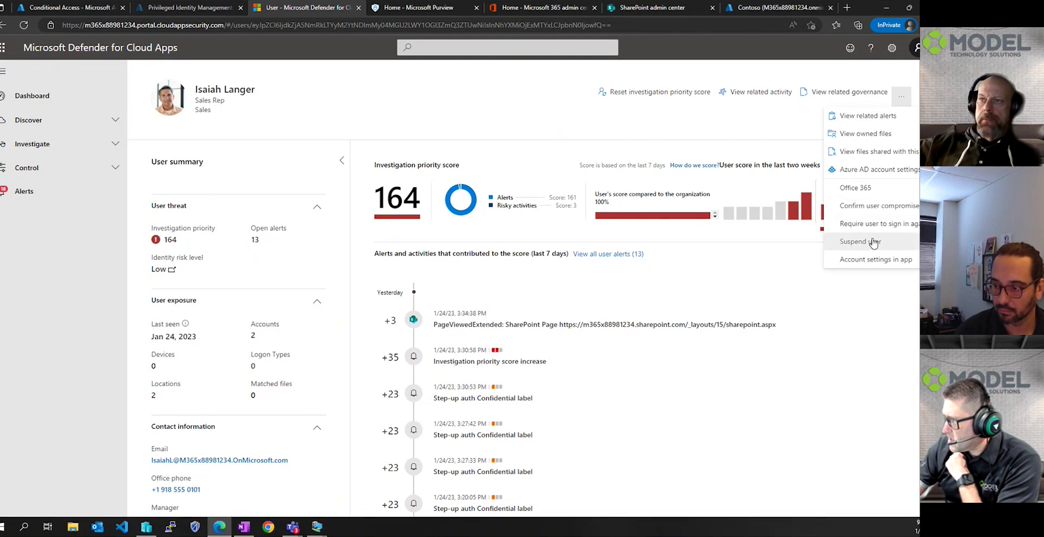
{"action": "left_click", "coordinate": [874, 259]}
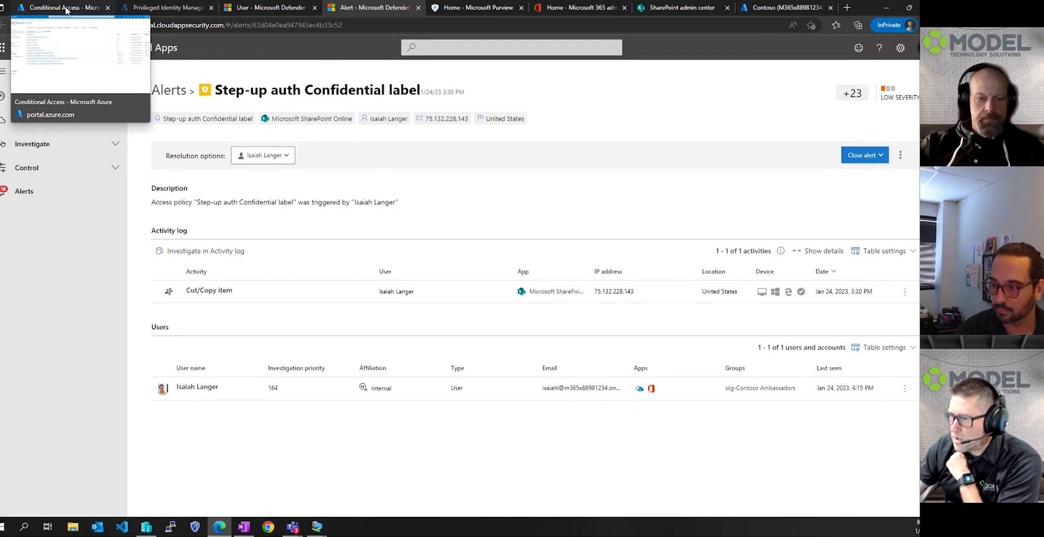
- Switch to the Azure Conditional Access policies browser tab
{"action": "left_click", "coordinate": [66, 9]}
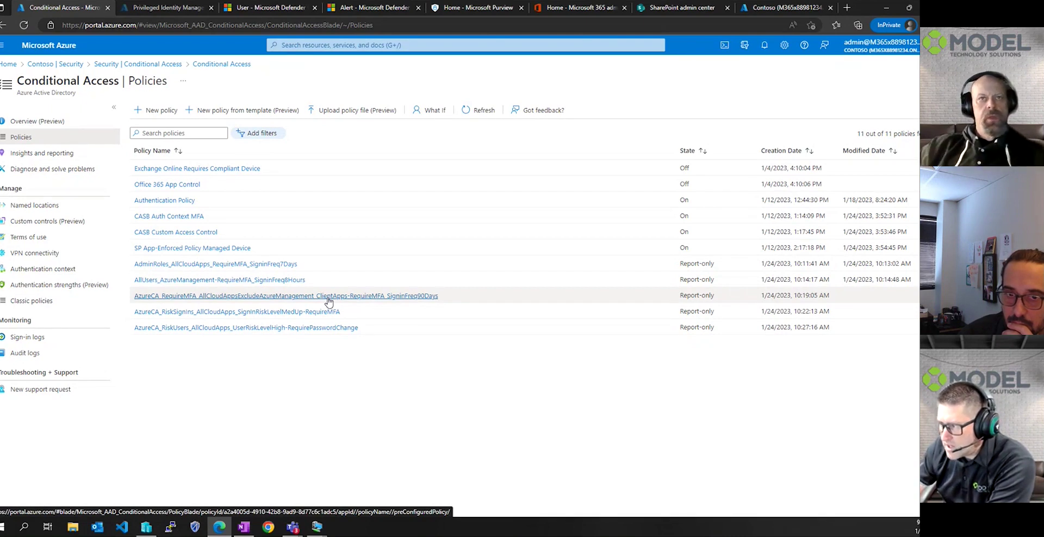
- Open the RequireMFA SigninFreq90Days policy and review its users, excluded cloud apps and client apps
{"action": "left_click", "coordinate": [405, 298]}
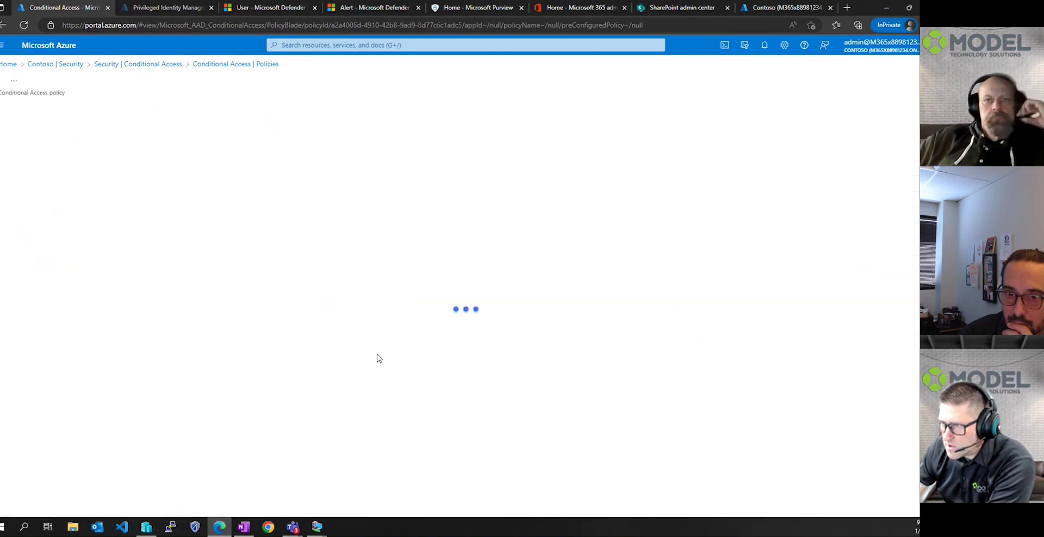
{"action": "left_click", "coordinate": [41, 243]}
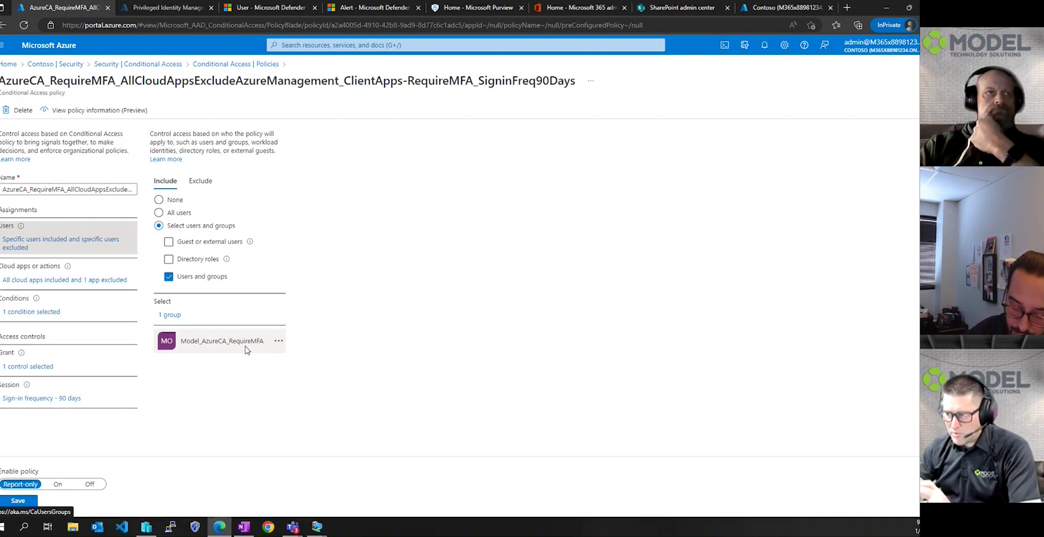
{"action": "left_click", "coordinate": [97, 282]}
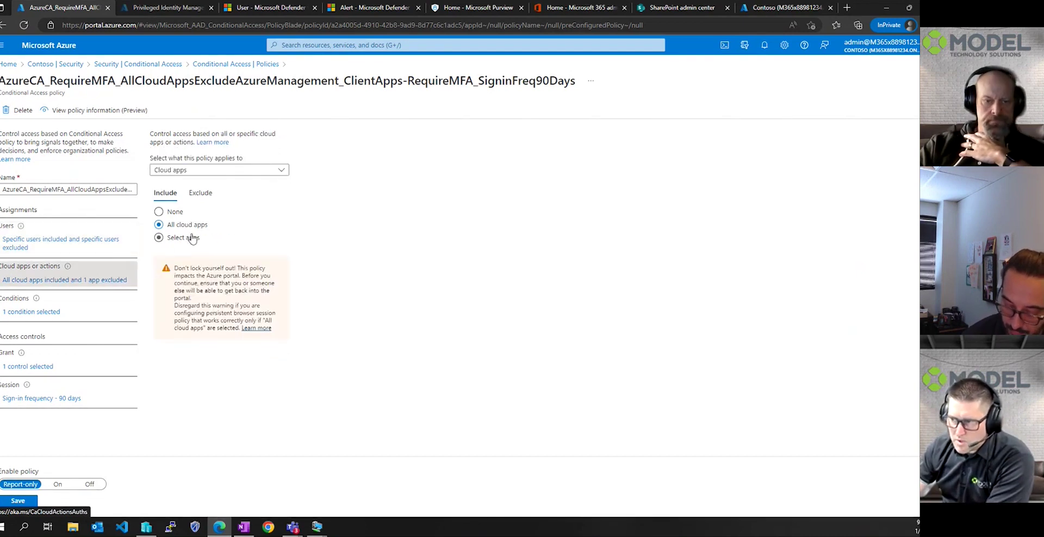
{"action": "left_click", "coordinate": [200, 193]}
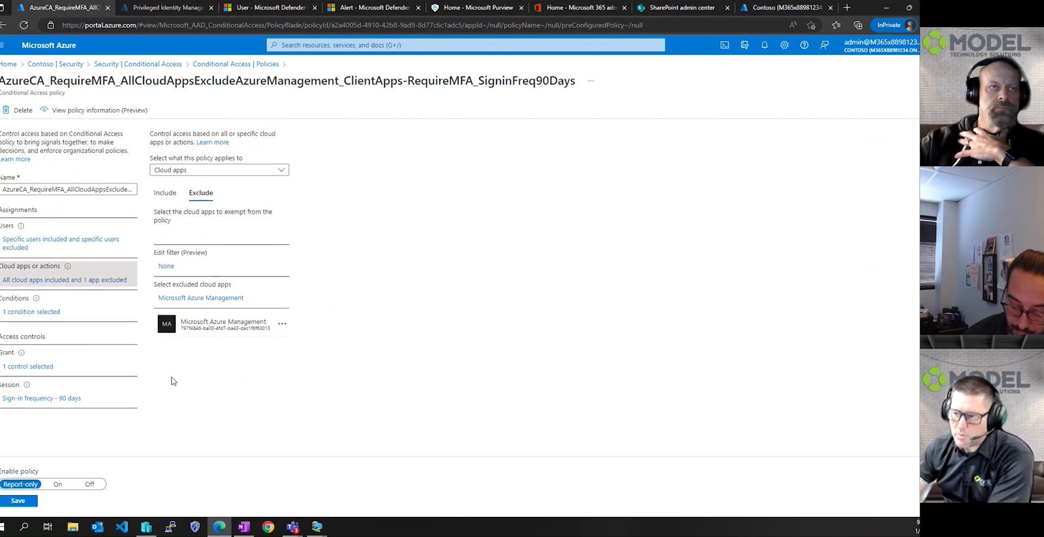
{"action": "left_click", "coordinate": [39, 313]}
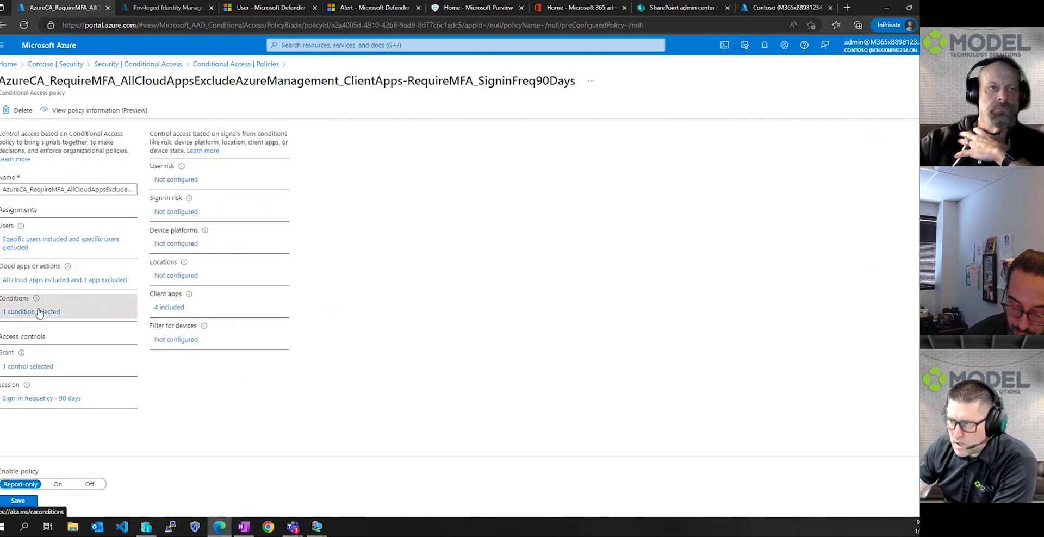
{"action": "left_click", "coordinate": [171, 308]}
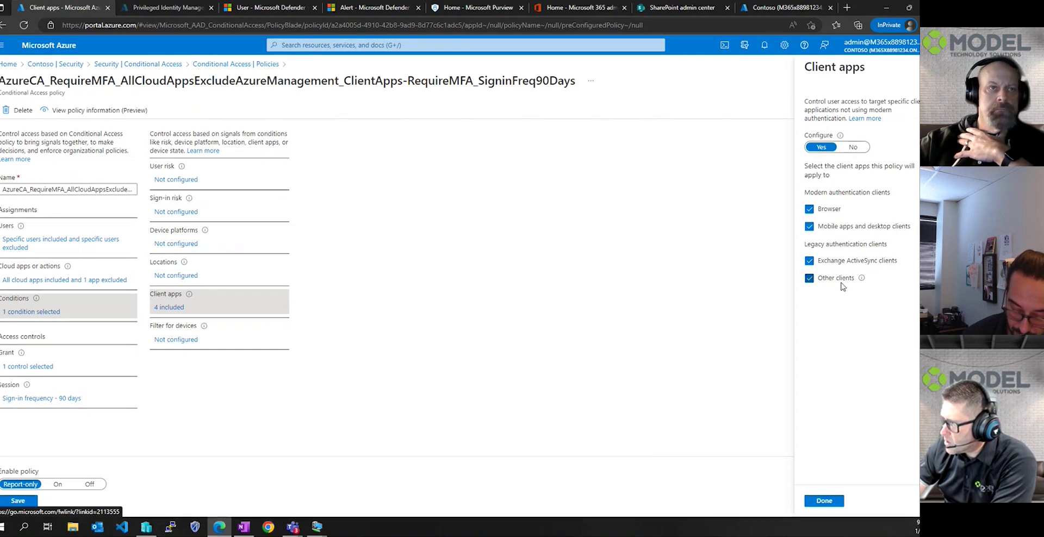
{"action": "left_click", "coordinate": [824, 501]}
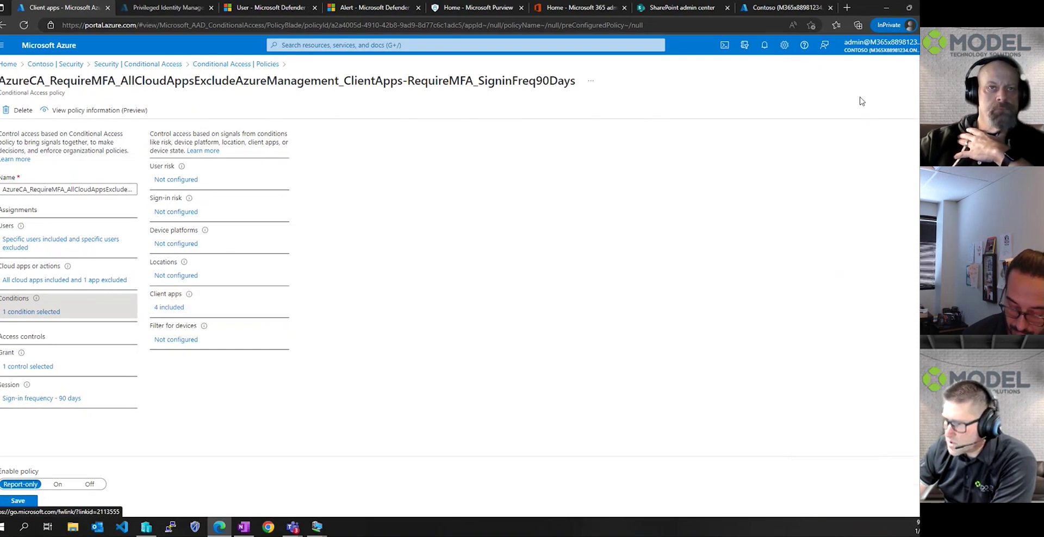
- Check the policy's grant and session sign-in frequency settings, then discard unsaved edits
{"action": "left_click", "coordinate": [48, 370]}
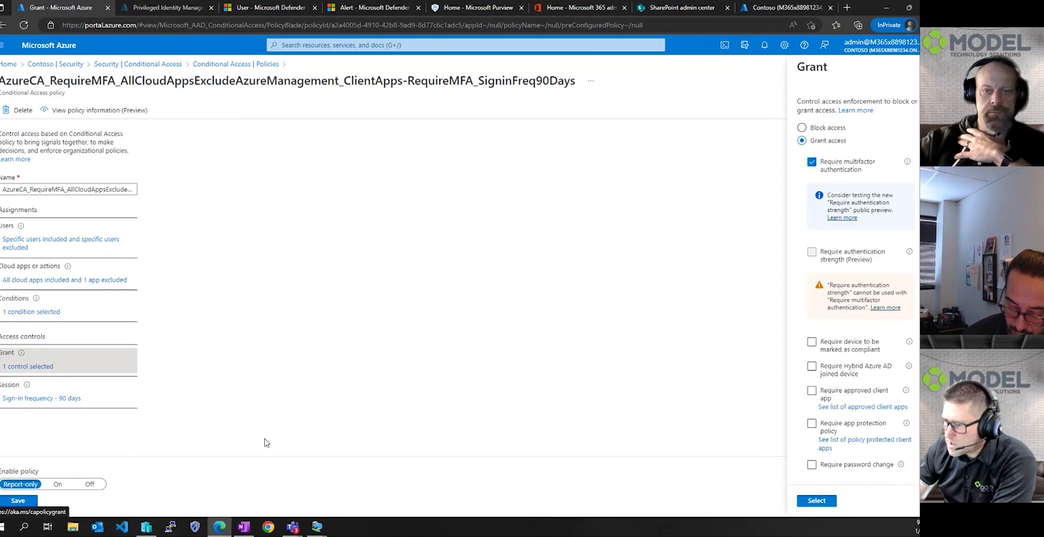
{"action": "left_click", "coordinate": [54, 401]}
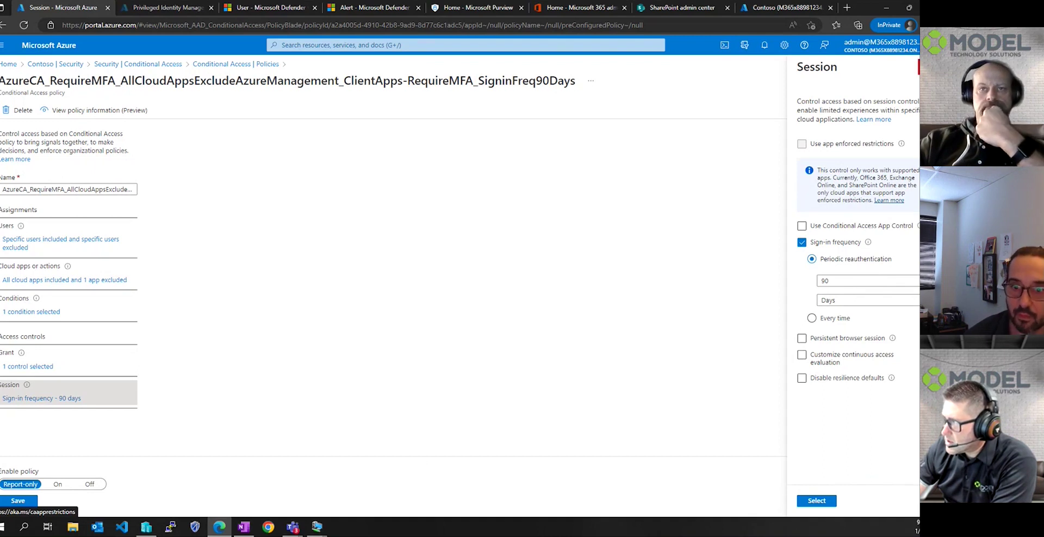
{"action": "key", "text": "Escape"}
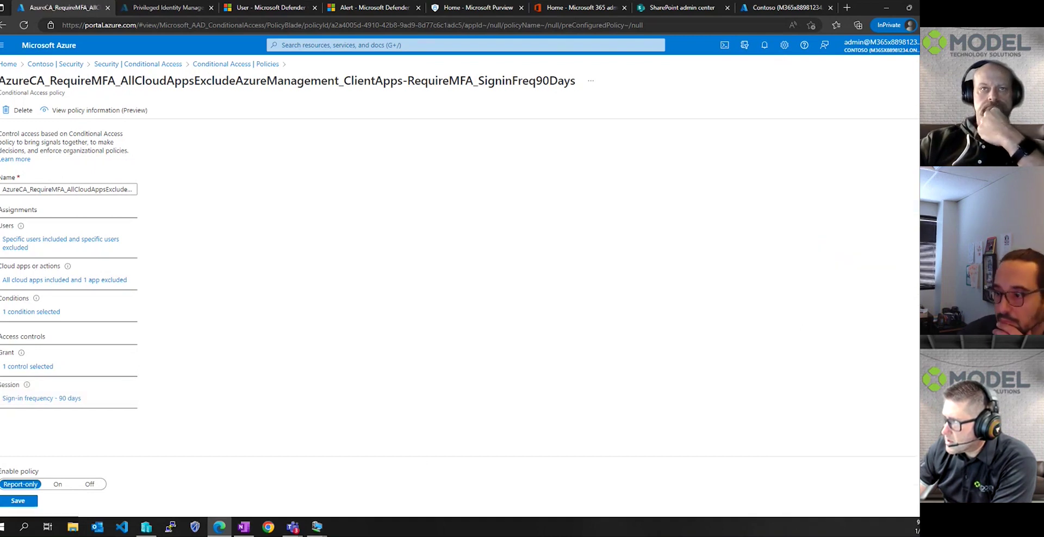
{"action": "key", "text": "Escape"}
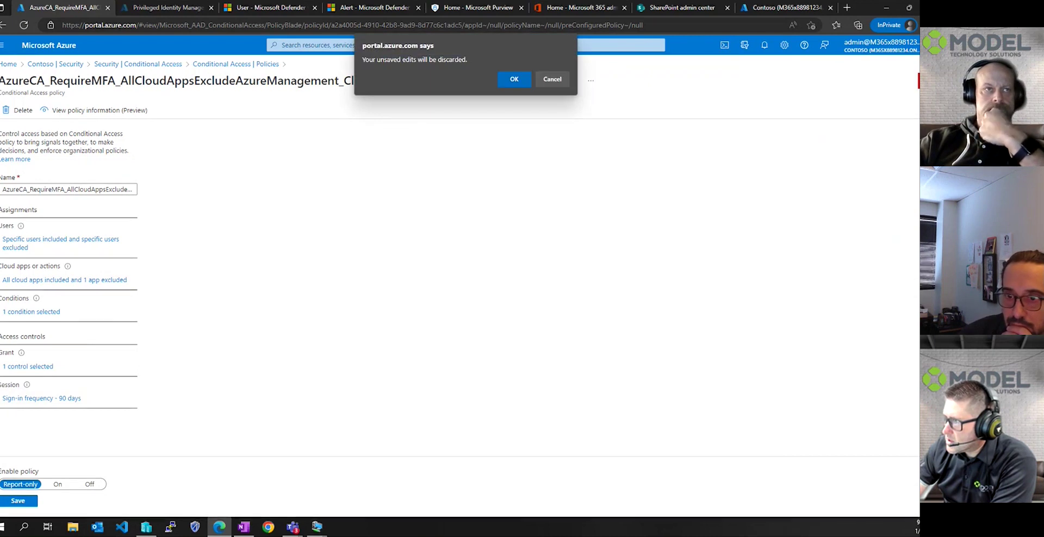
{"action": "left_click", "coordinate": [514, 79]}
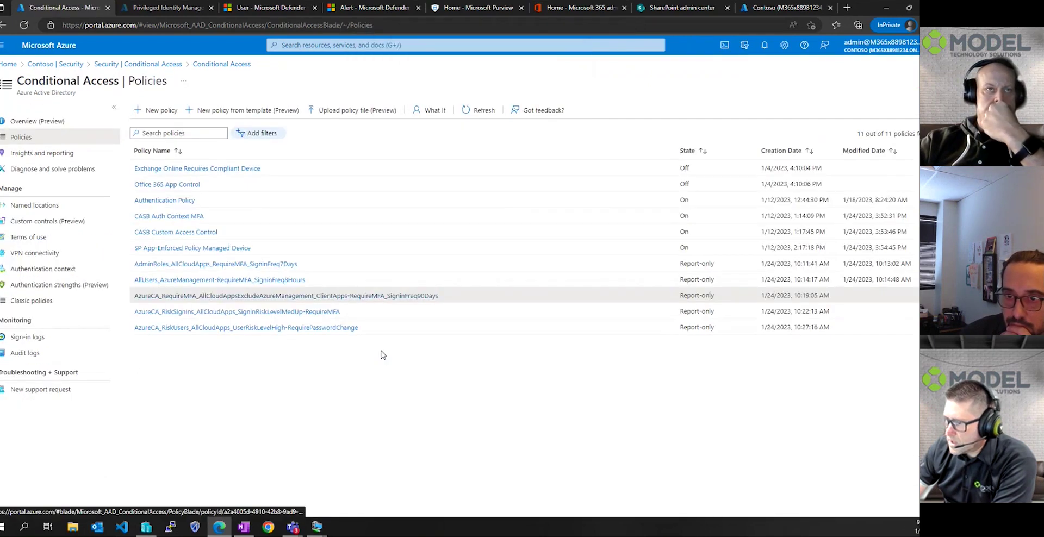
- Open the AzureCA_RiskSignIns_AllCloudApps_SignInRiskLevelMedUp-RequireMFA policy from the Conditional Access list
{"action": "left_click", "coordinate": [313, 313]}
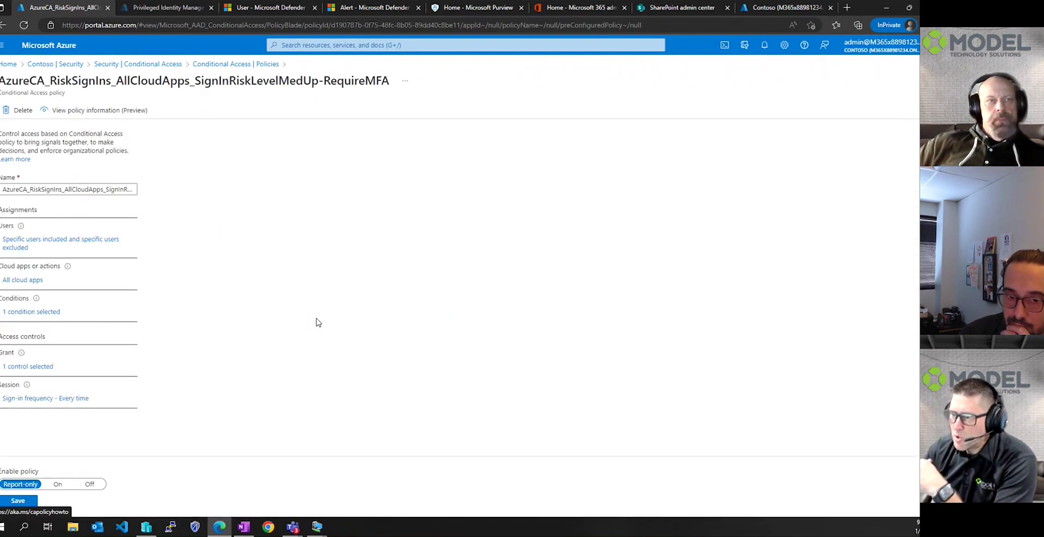
- Inspect the policy's targeted users, High/Medium sign-in risk, MFA grant and Every time sign-in frequency
{"action": "left_click", "coordinate": [97, 245]}
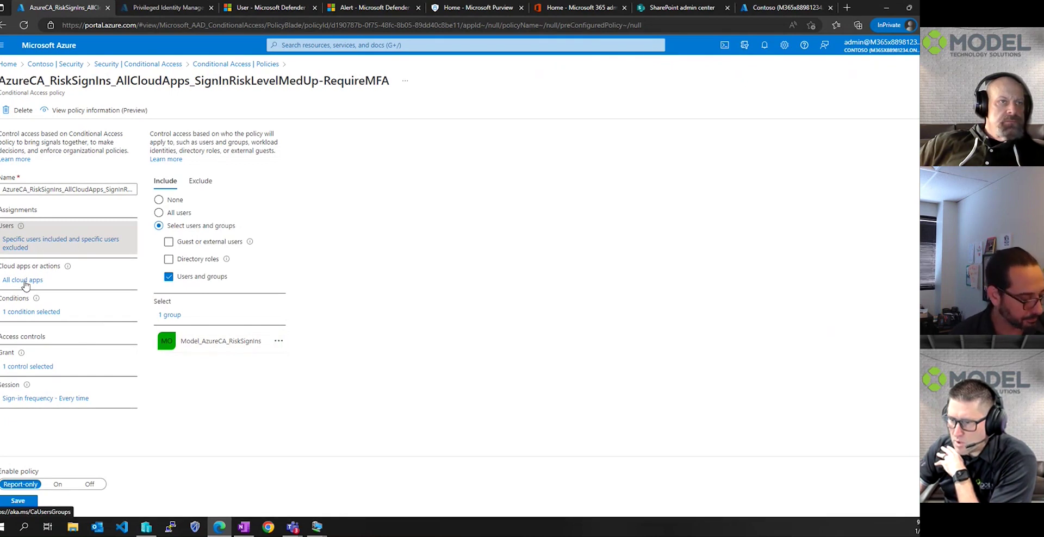
{"action": "left_click", "coordinate": [29, 313]}
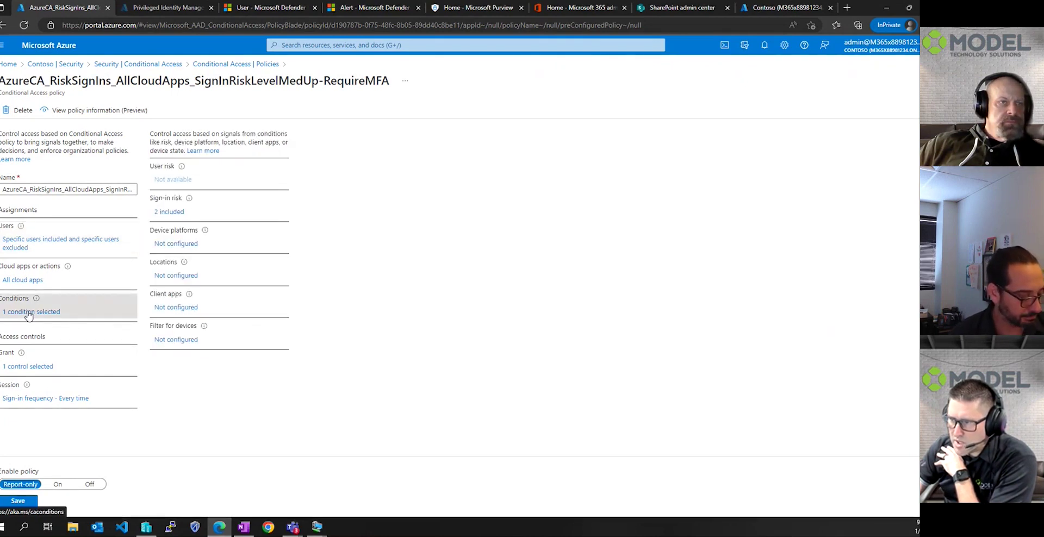
{"action": "left_click", "coordinate": [170, 213]}
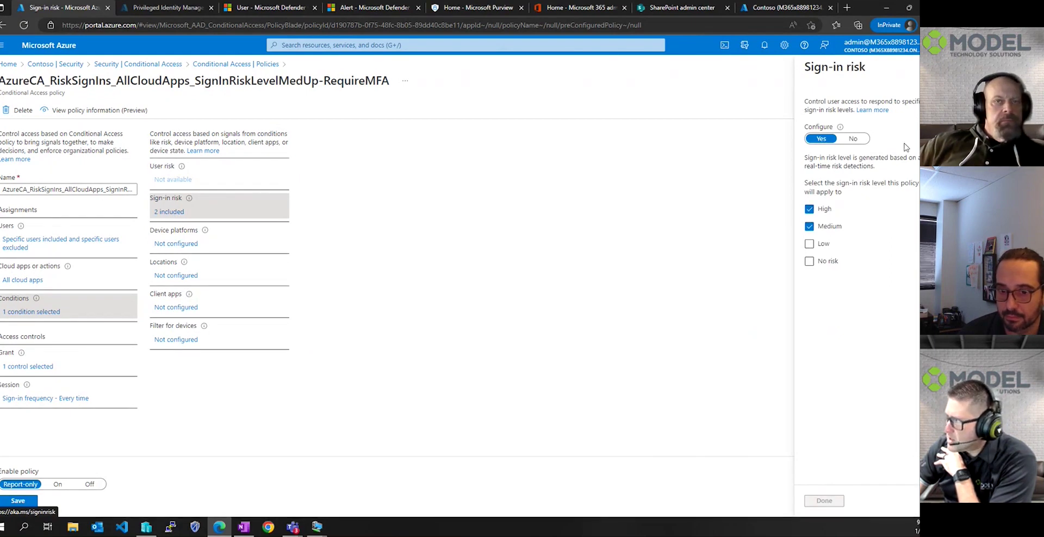
{"action": "left_click", "coordinate": [918, 67]}
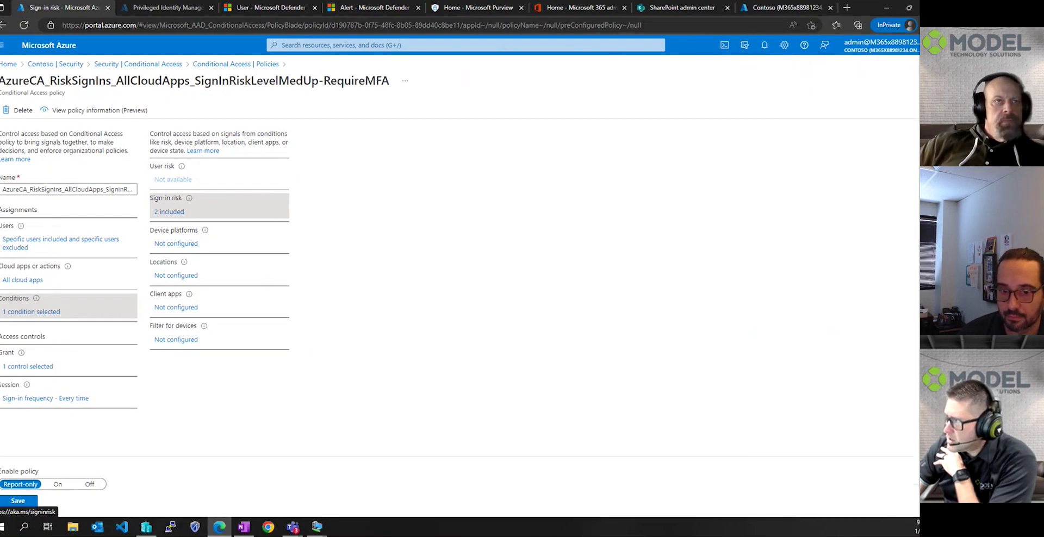
{"action": "left_click", "coordinate": [32, 368]}
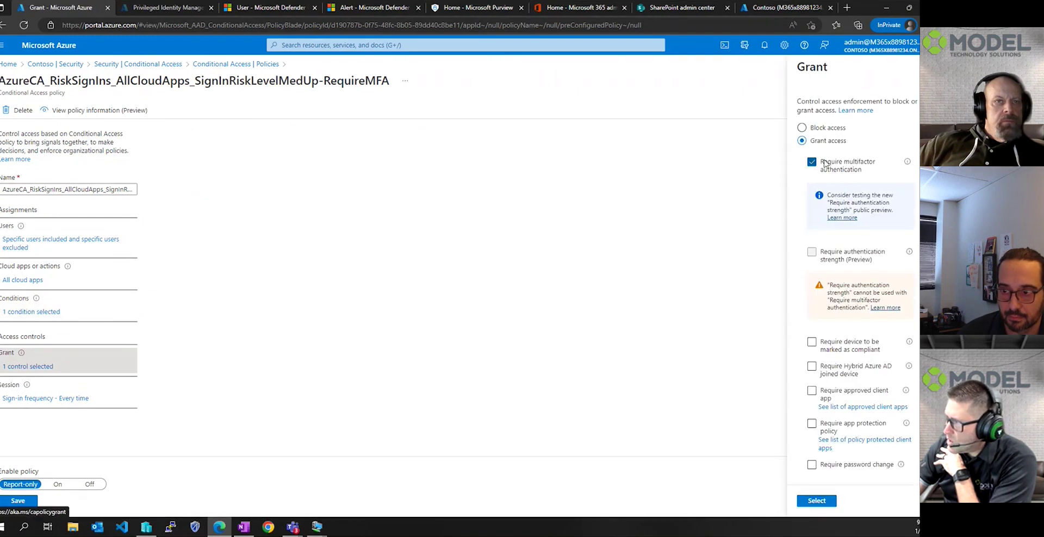
{"action": "left_click", "coordinate": [53, 399]}
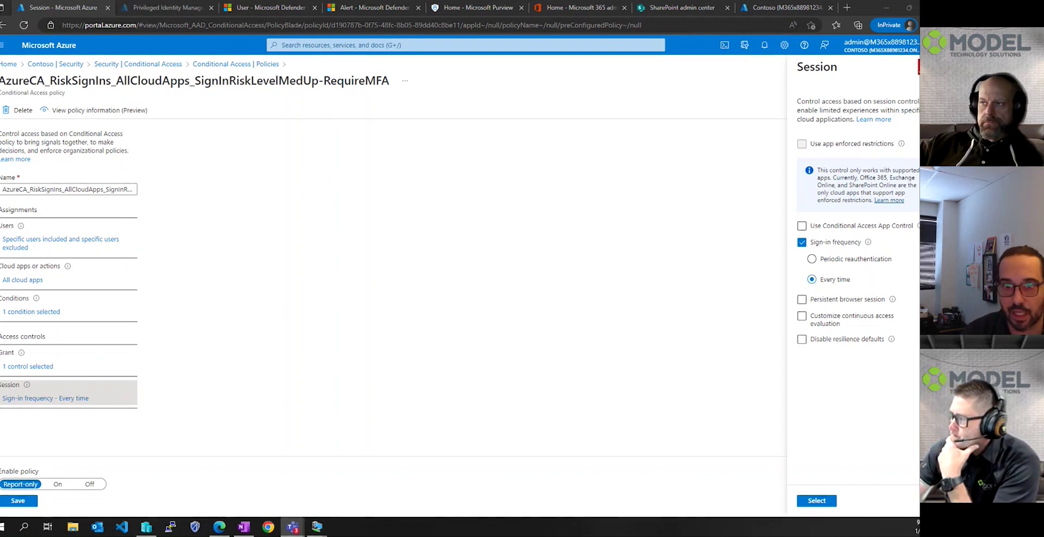
{"action": "left_click", "coordinate": [817, 501]}
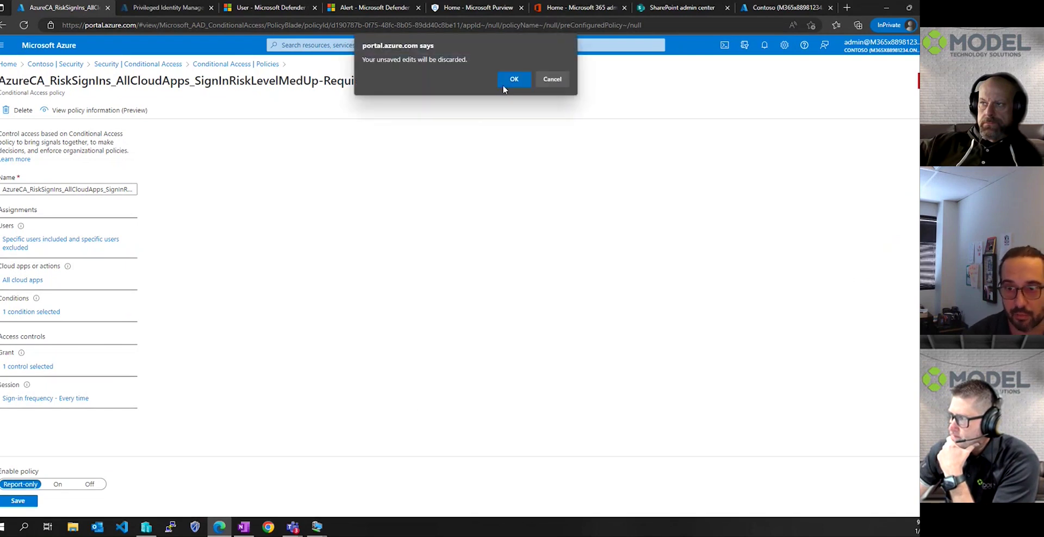
- Discard the risky sign-ins policy edits and open the RiskUsers UserRiskLevelHigh-RequirePasswordChange policy
{"action": "left_click", "coordinate": [514, 75]}
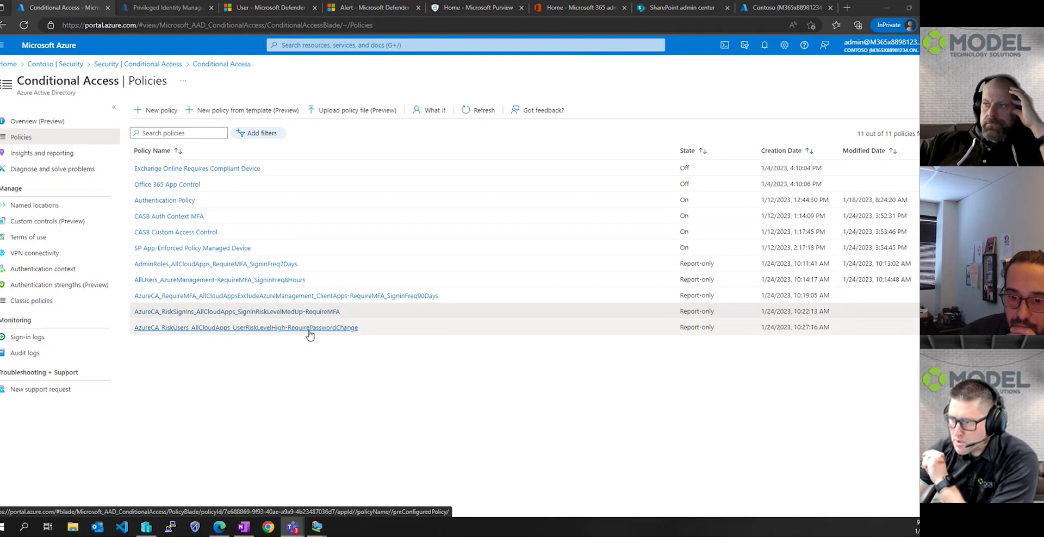
{"action": "left_click", "coordinate": [272, 317]}
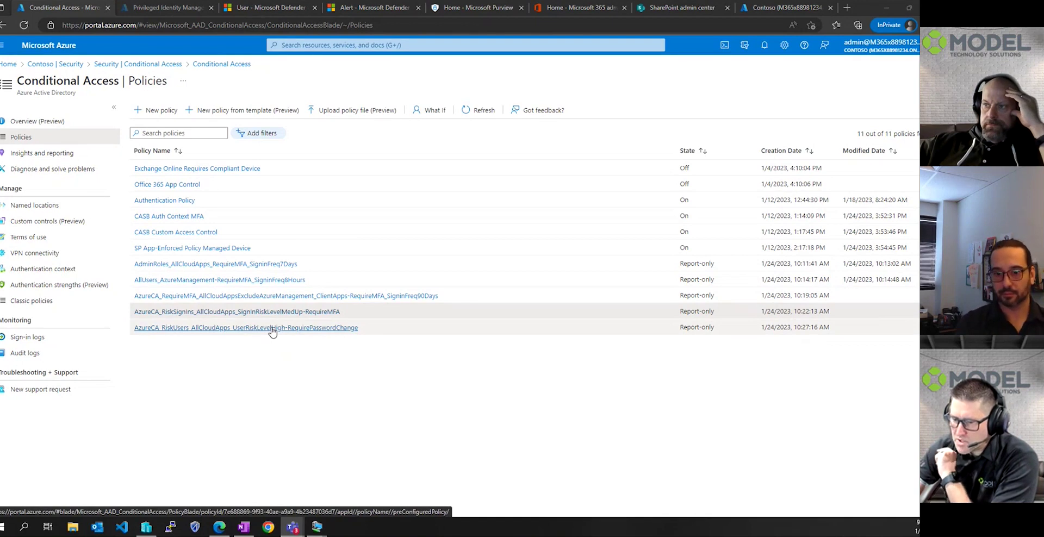
{"action": "left_click", "coordinate": [272, 330]}
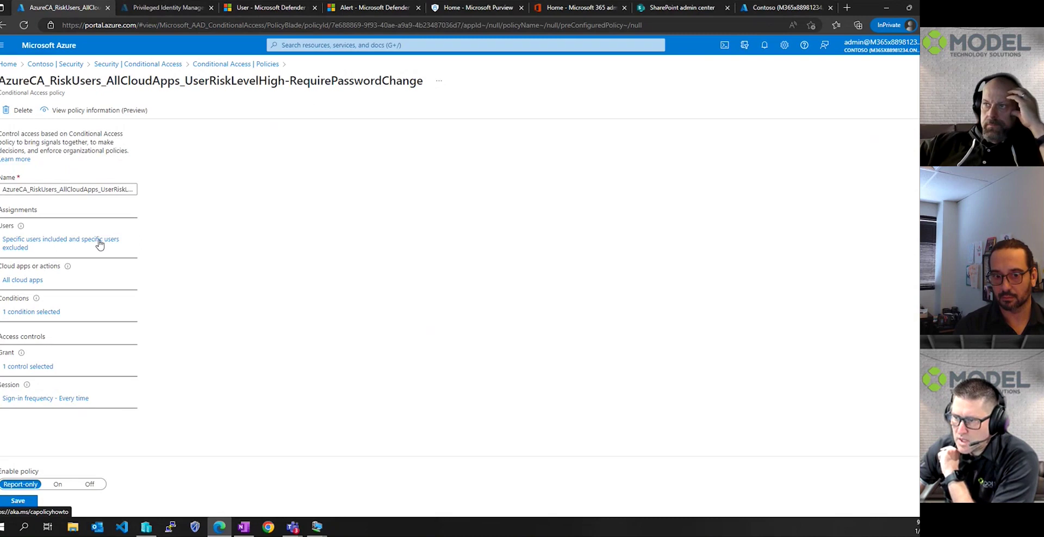
- Check the RiskUsers policy's included group and its High user-risk condition
{"action": "left_click", "coordinate": [99, 245]}
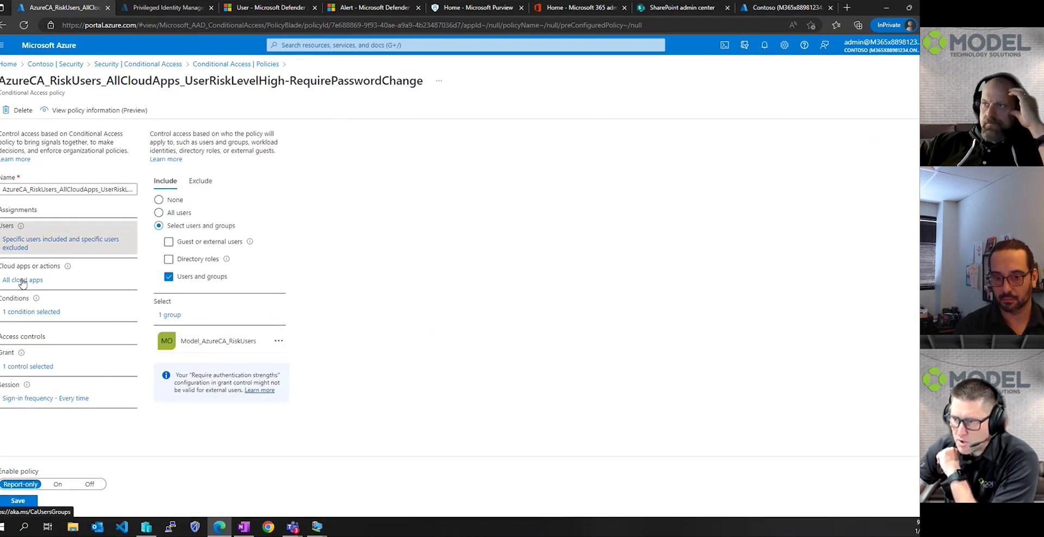
{"action": "left_click", "coordinate": [28, 316]}
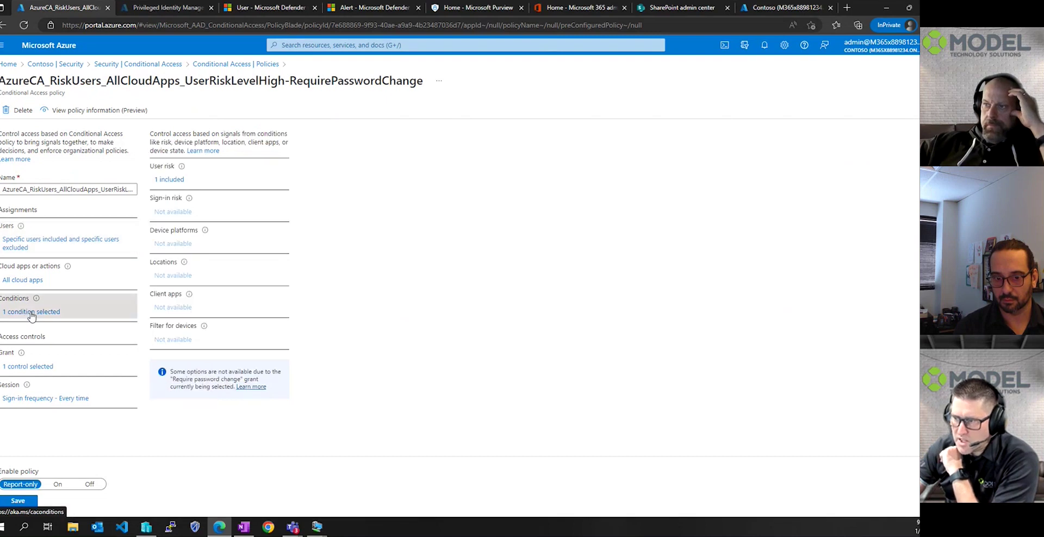
{"action": "left_click", "coordinate": [177, 184]}
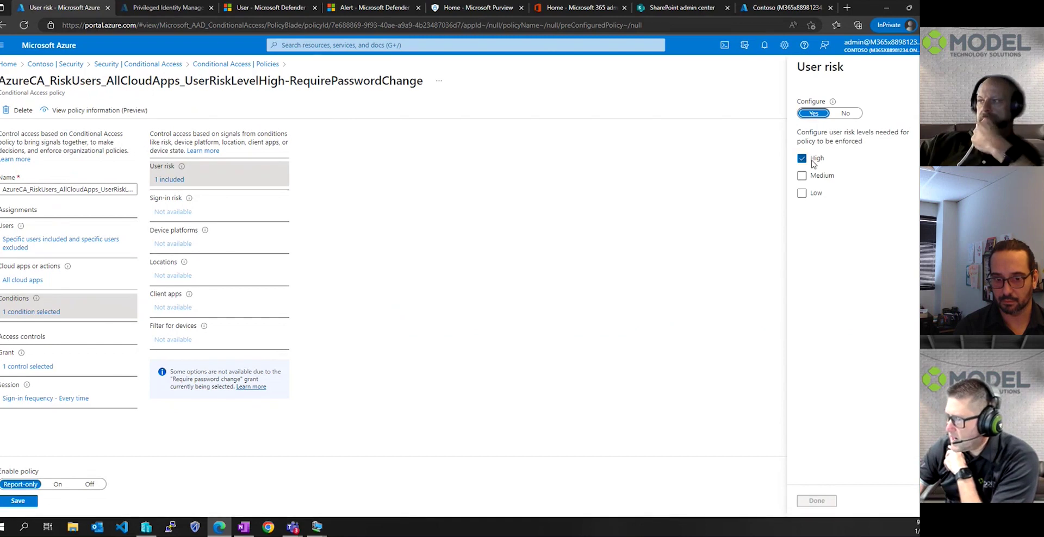
{"action": "left_click", "coordinate": [403, 259]}
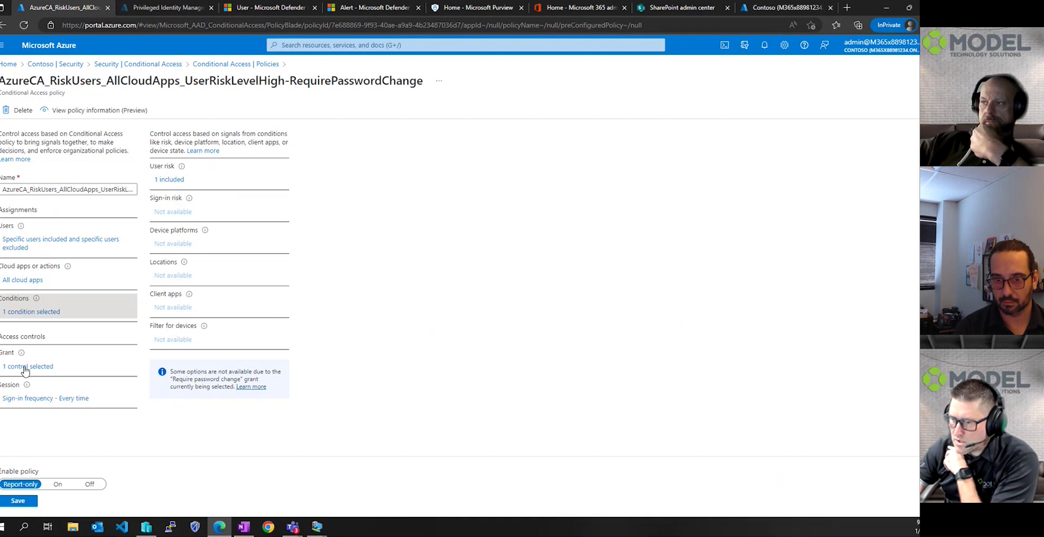
- Check the Every time sign-in frequency and password-change grant, then exit the policy unsaved
{"action": "left_click", "coordinate": [27, 401]}
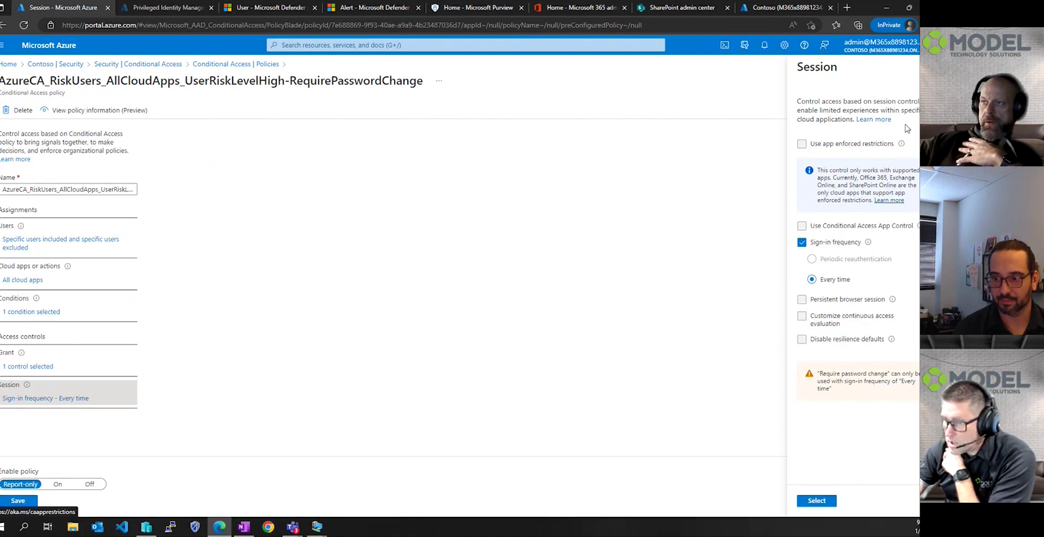
{"action": "left_click", "coordinate": [116, 388]}
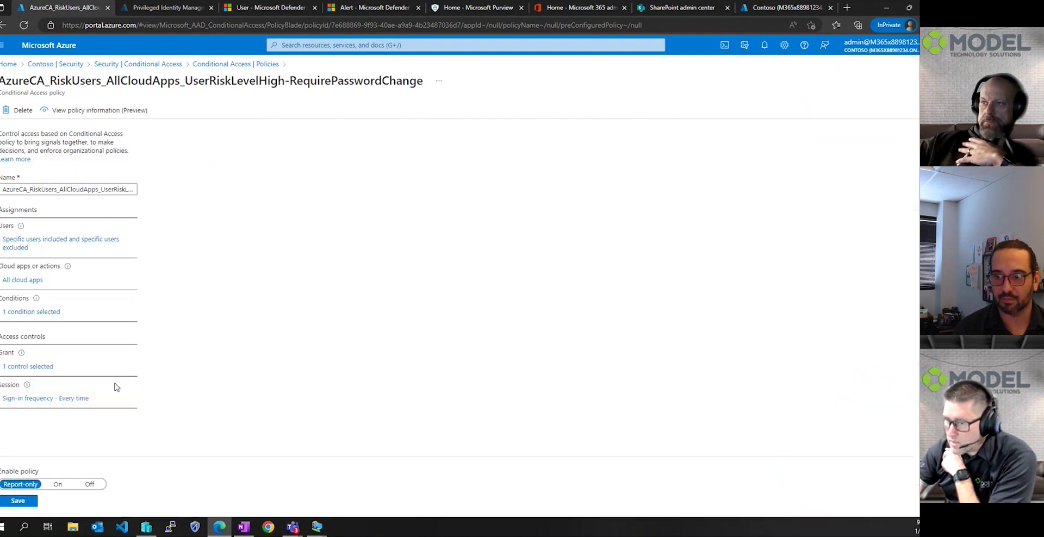
{"action": "left_click", "coordinate": [37, 367]}
{"action": "scroll", "coordinate": [880, 322], "scroll_direction": "down", "scroll_amount": 3}
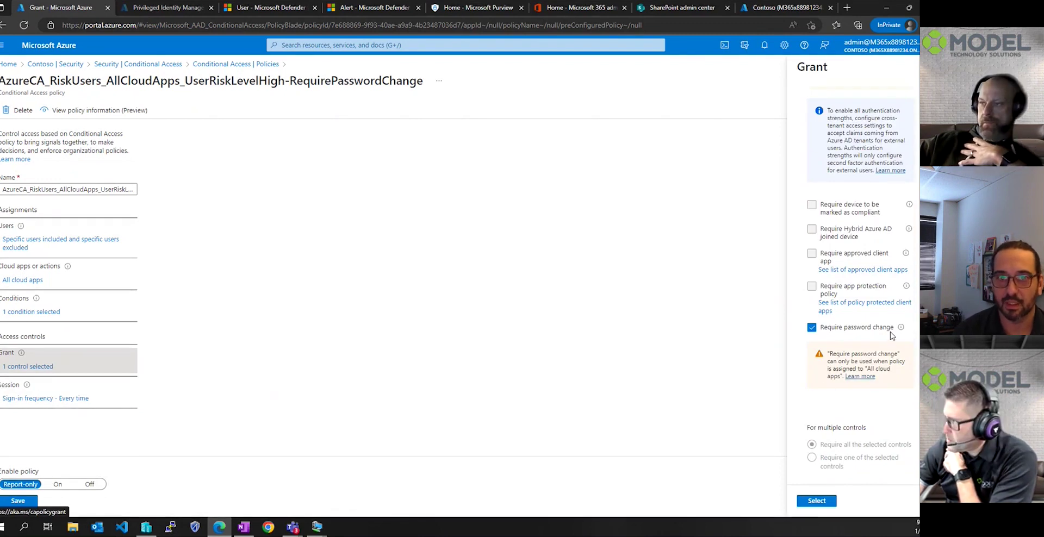
{"action": "key", "text": "Escape"}
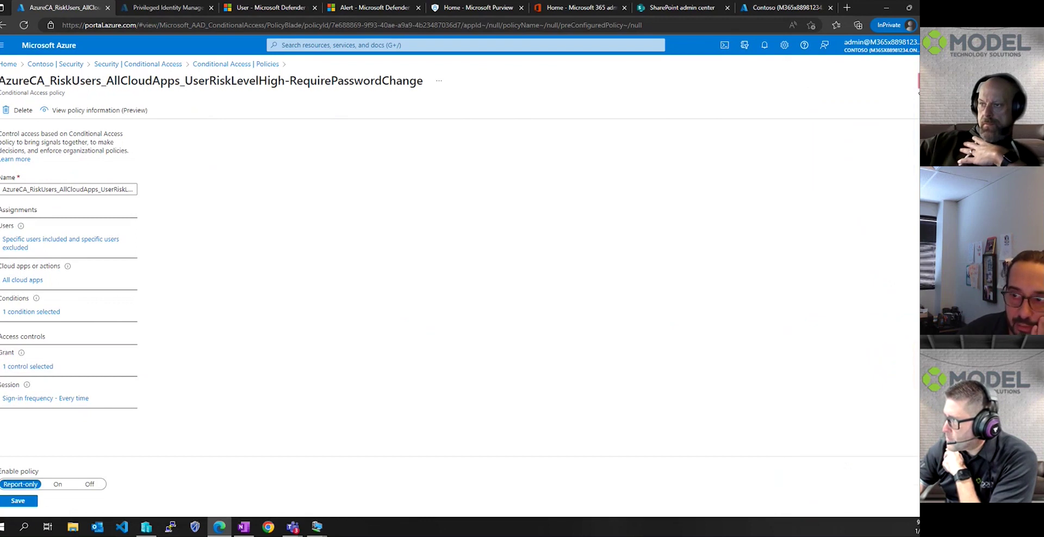
{"action": "key", "text": "Escape"}
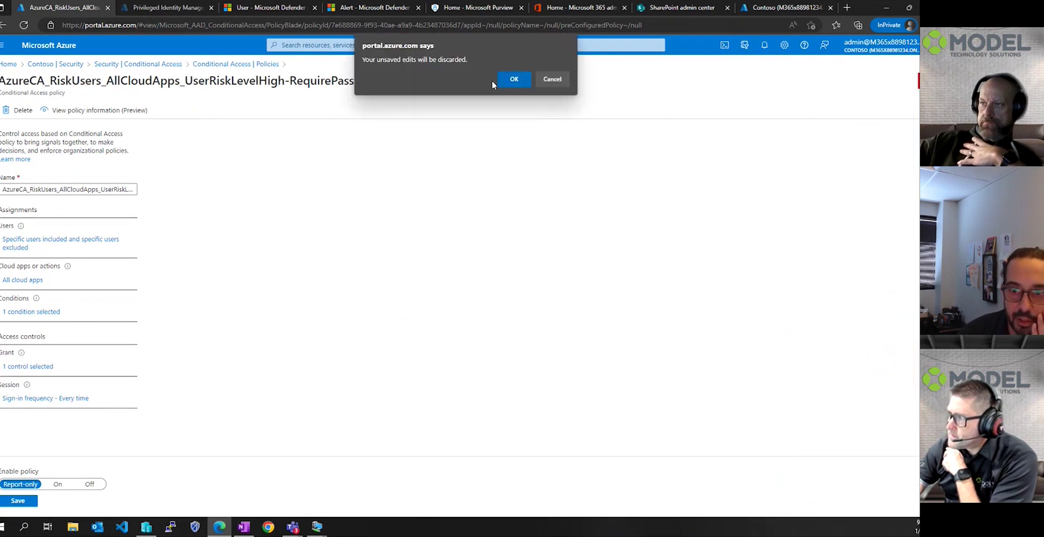
- Discard the RiskUsers policy edits and open the Contoso Azure Active Directory overview from Home
{"action": "left_click", "coordinate": [513, 80]}
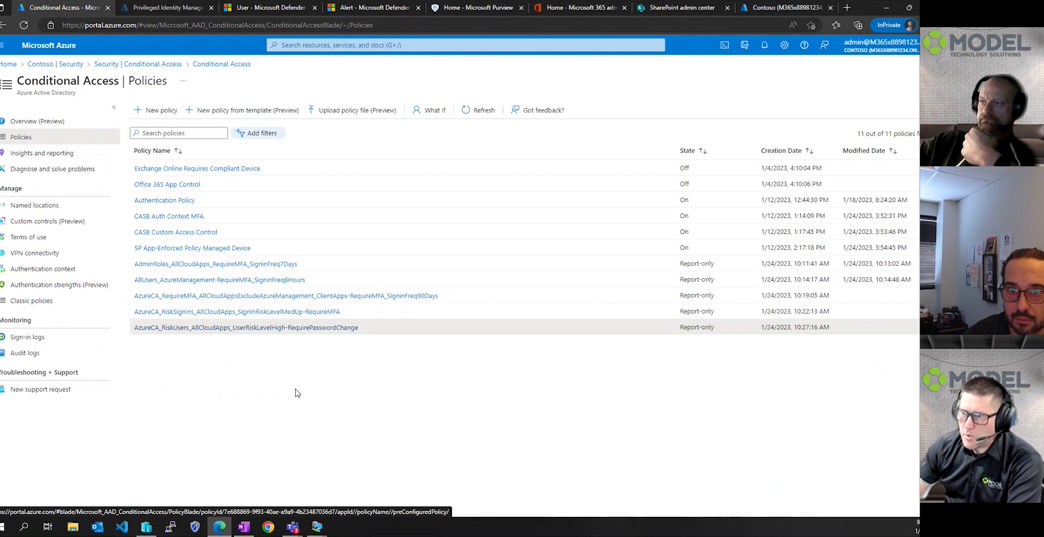
{"action": "left_click", "coordinate": [8, 64]}
{"action": "left_click", "coordinate": [277, 340]}
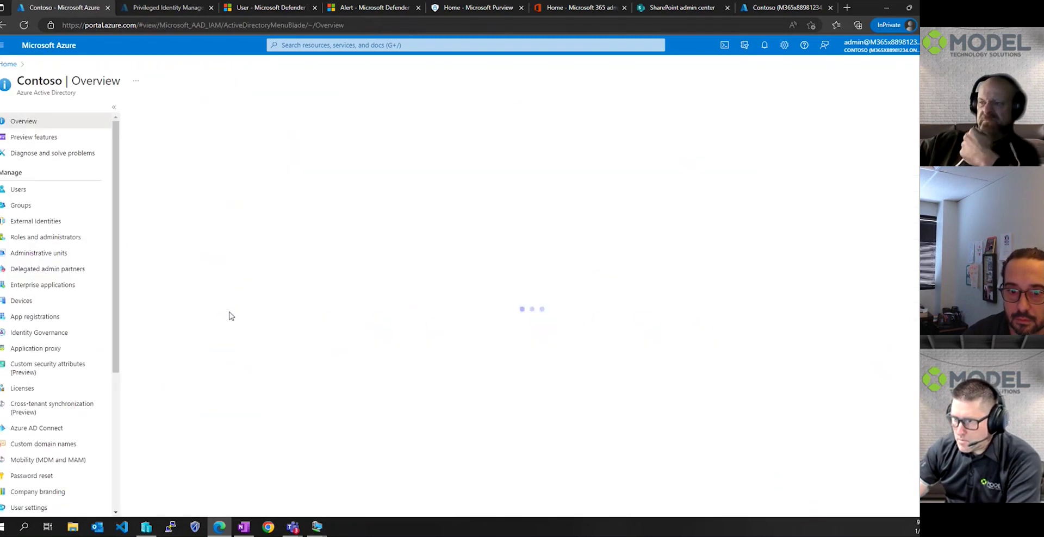
- Search all groups for 'Model' and open Model_AzureCA_IdentityProtectionMeasures
{"action": "left_click", "coordinate": [21, 205]}
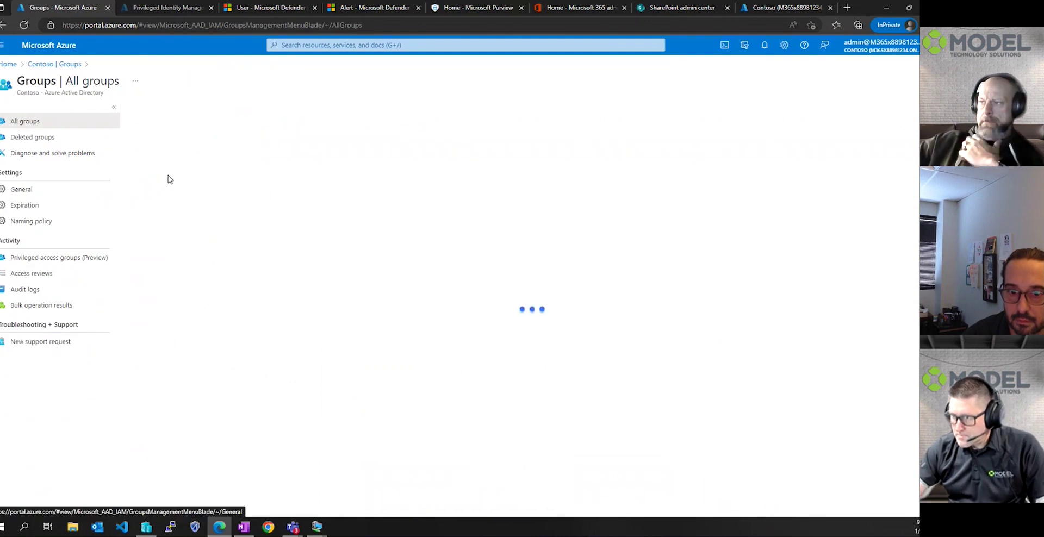
{"action": "left_click", "coordinate": [176, 161]}
{"action": "type", "text": "Model"}
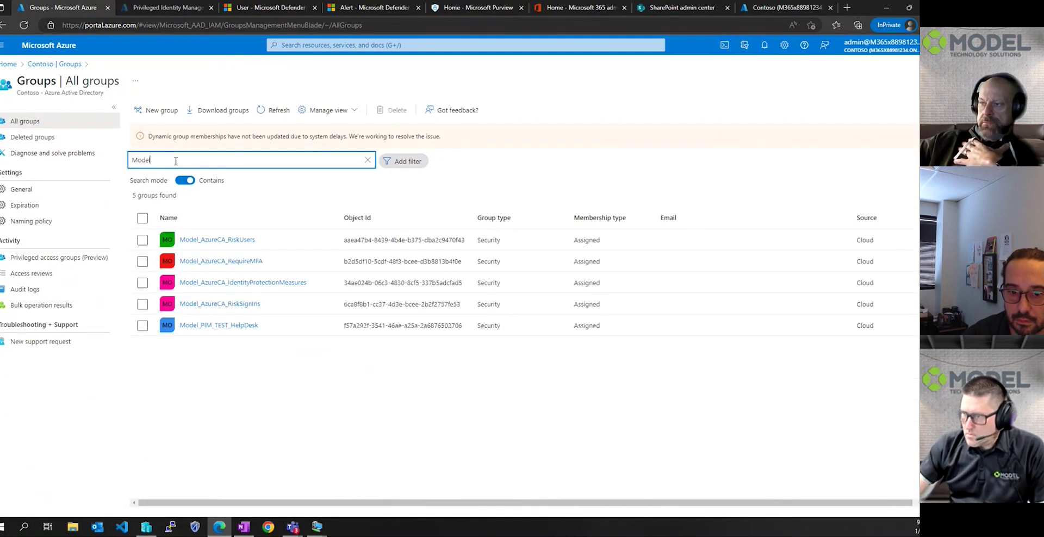
{"action": "left_click", "coordinate": [250, 285]}
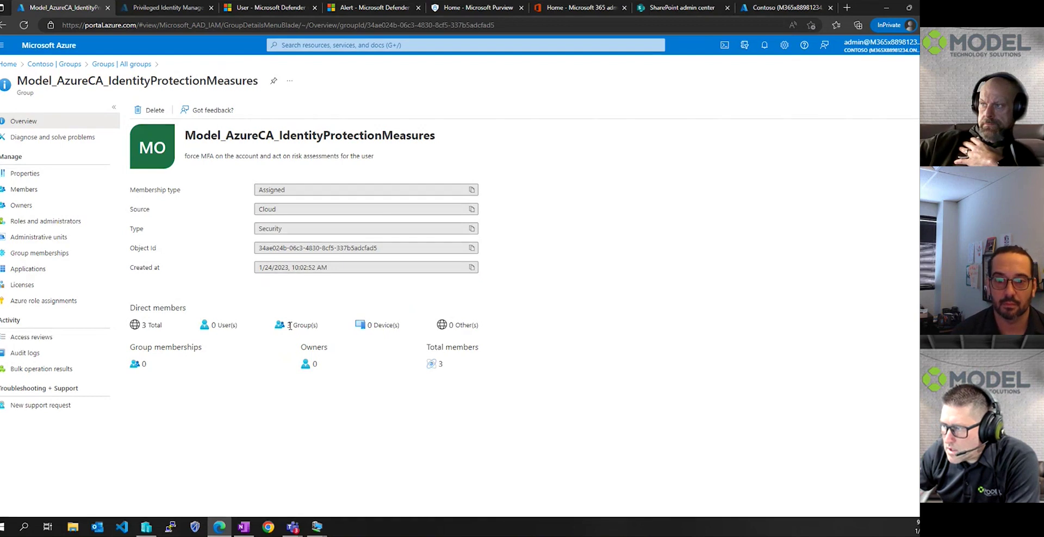
- List the group's members: the RequireMFA, RiskSignins and RiskUsers groups
{"action": "left_click", "coordinate": [33, 191]}
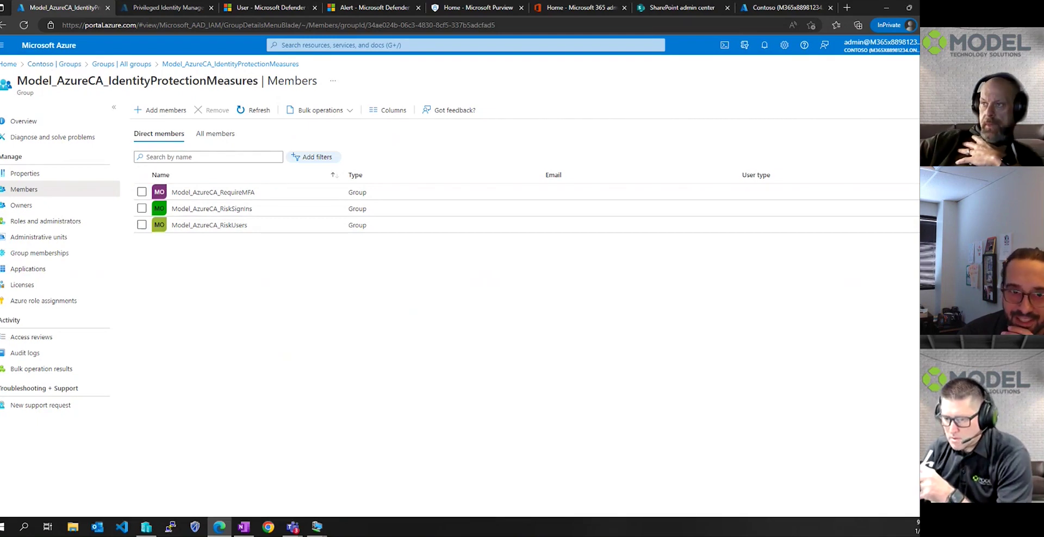
{"action": "key", "text": "alt+Tab"}
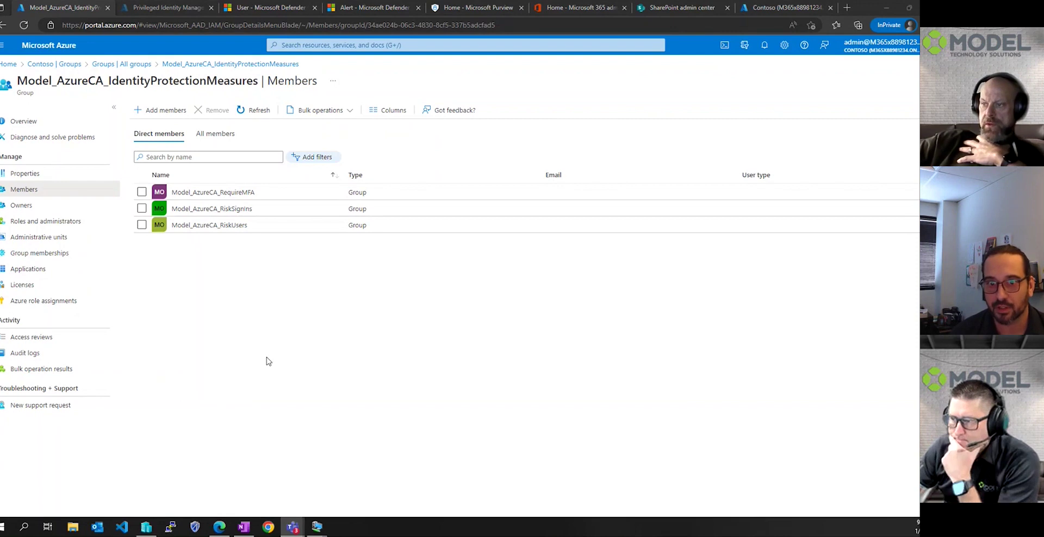
- Navigate from Home through Azure Active Directory > Security to Conditional Access
{"action": "left_click", "coordinate": [76, 68]}
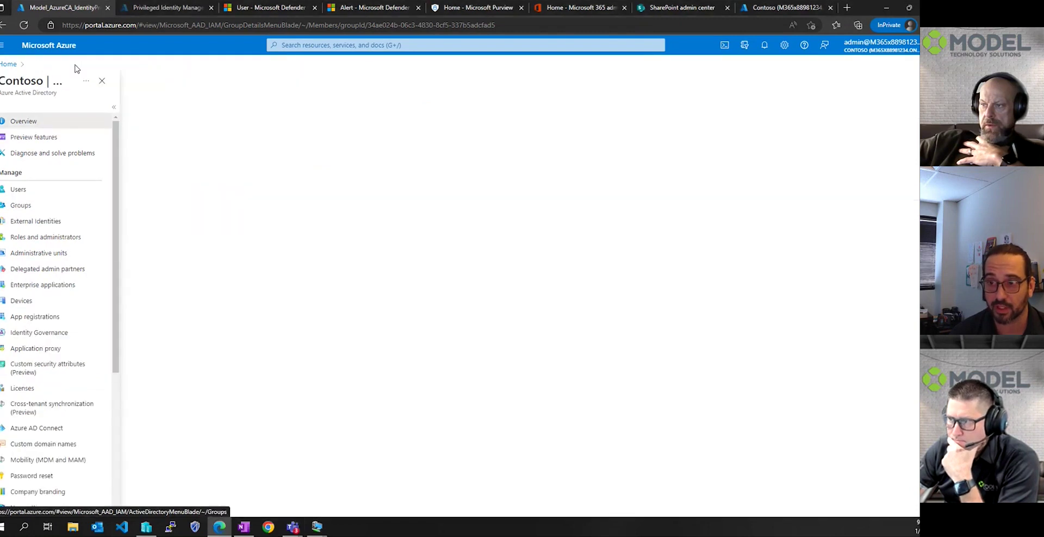
{"action": "left_click", "coordinate": [16, 64]}
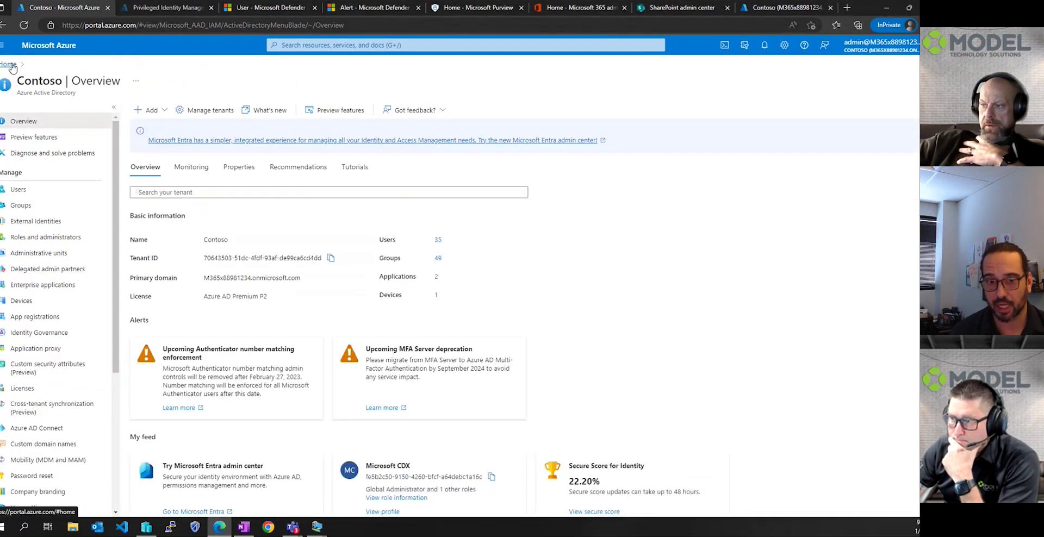
{"action": "left_click", "coordinate": [276, 333]}
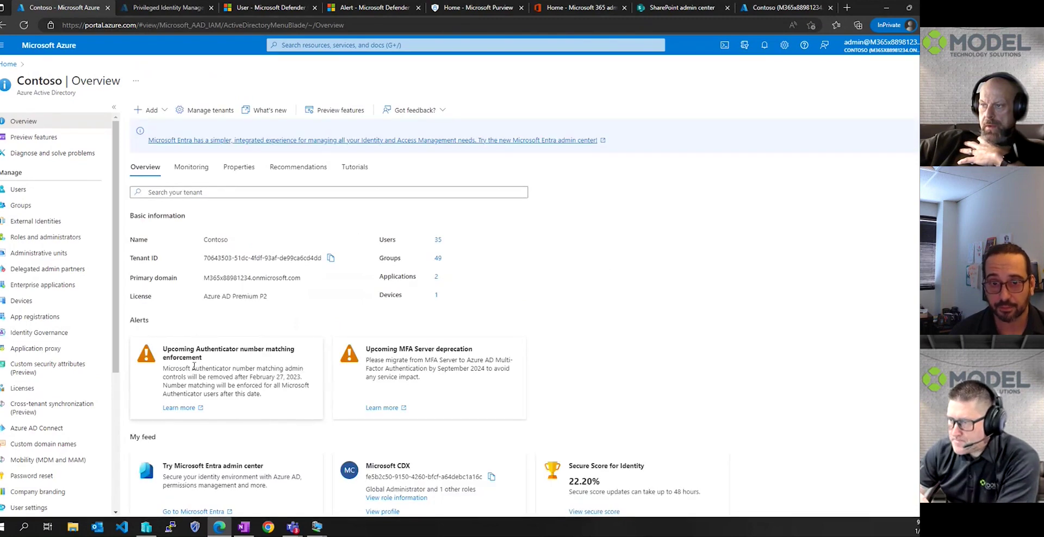
{"action": "scroll", "coordinate": [52, 380], "scroll_direction": "down", "scroll_amount": 4}
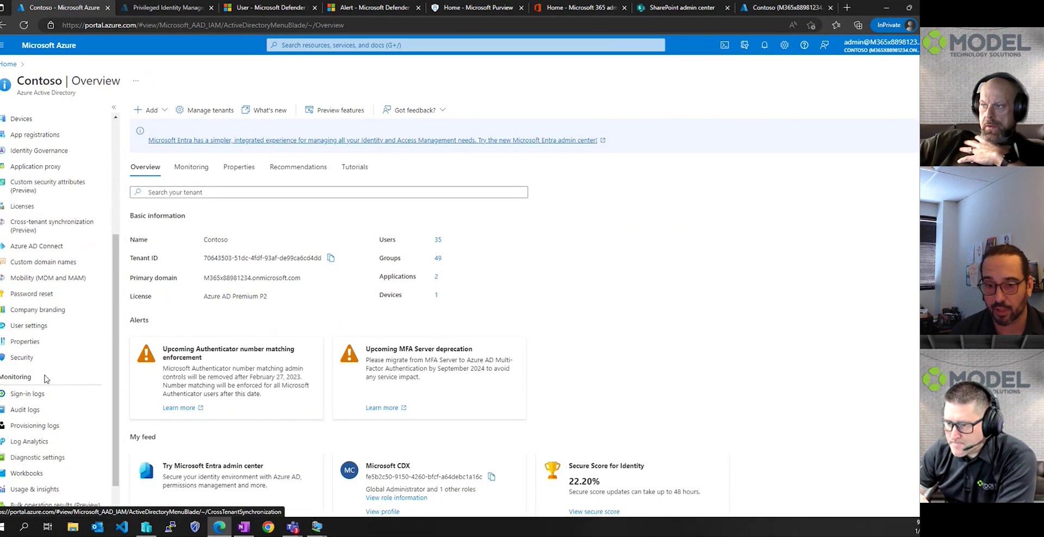
{"action": "left_click", "coordinate": [25, 357]}
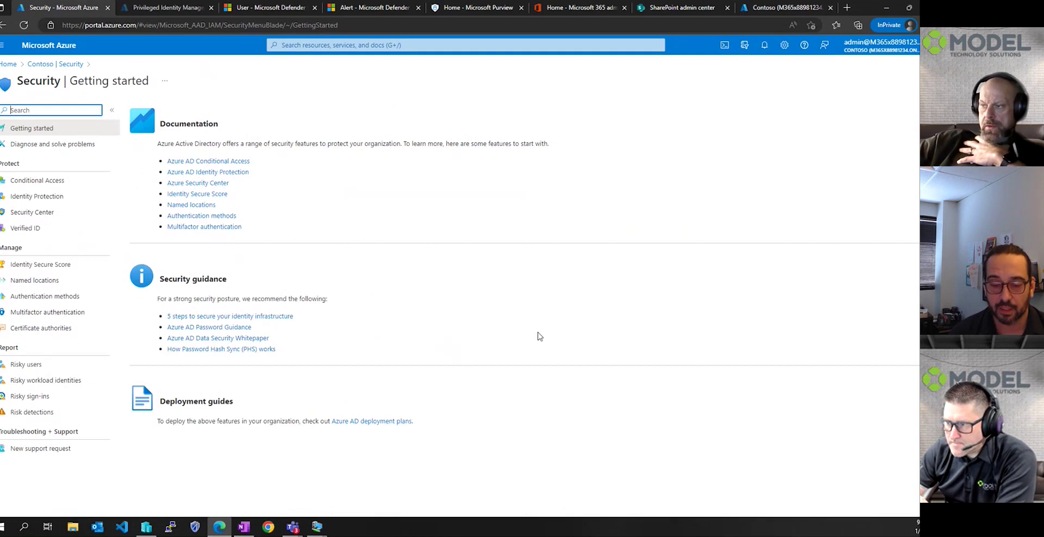
{"action": "left_click", "coordinate": [83, 182]}
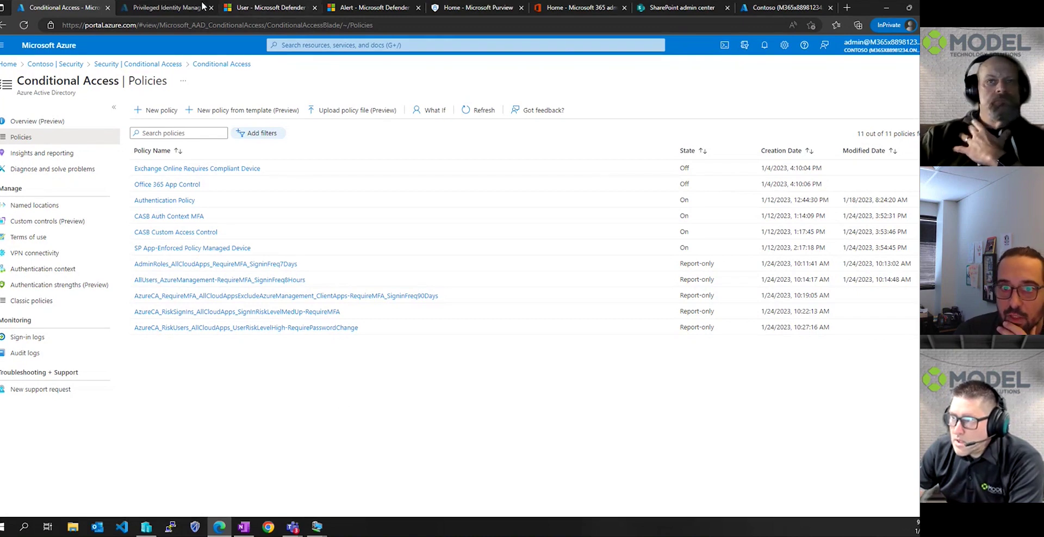
- In PIM Azure AD roles, search for Global and open Global Administrator's assignments
{"action": "left_click", "coordinate": [167, 8]}
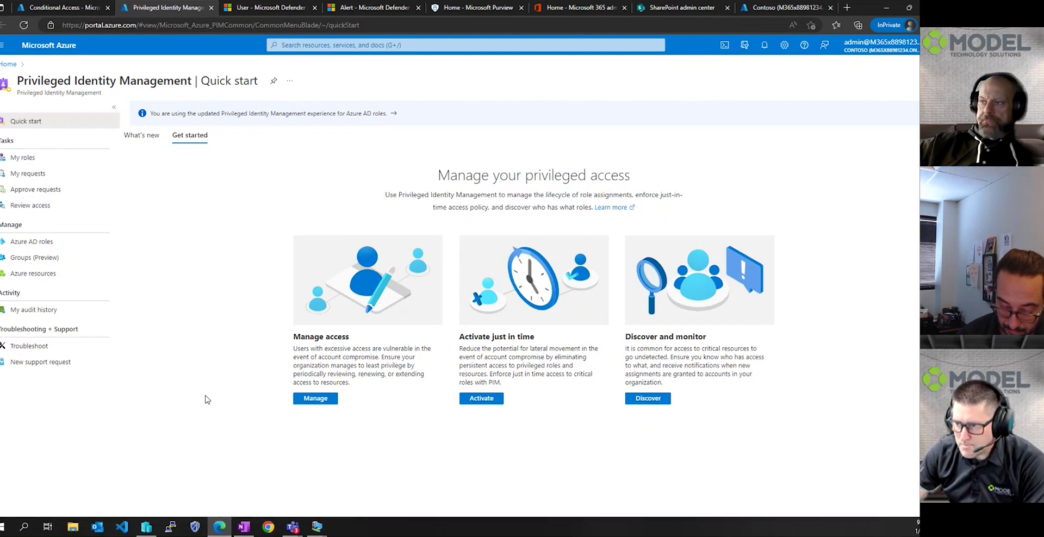
{"action": "left_click", "coordinate": [47, 247]}
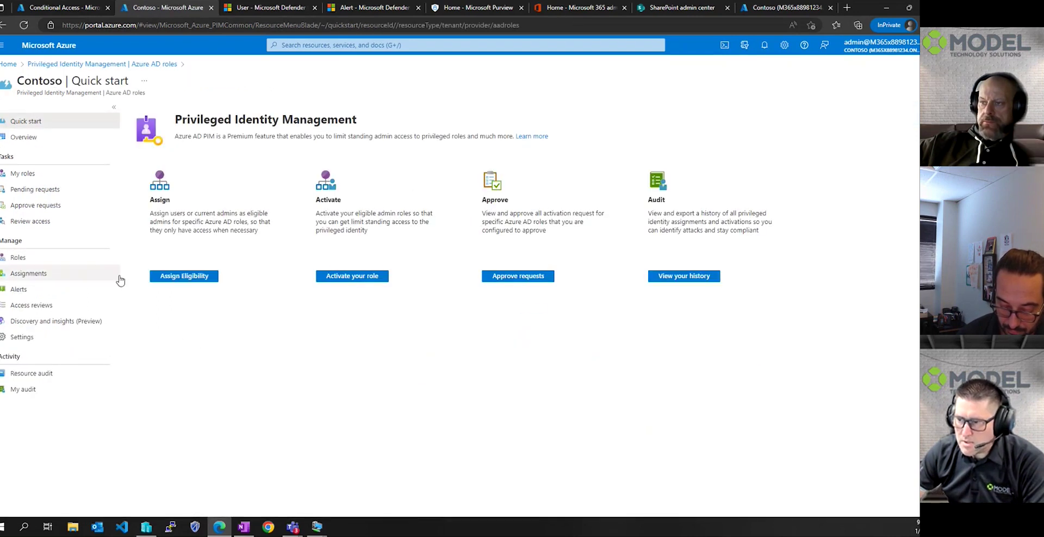
{"action": "left_click", "coordinate": [34, 264]}
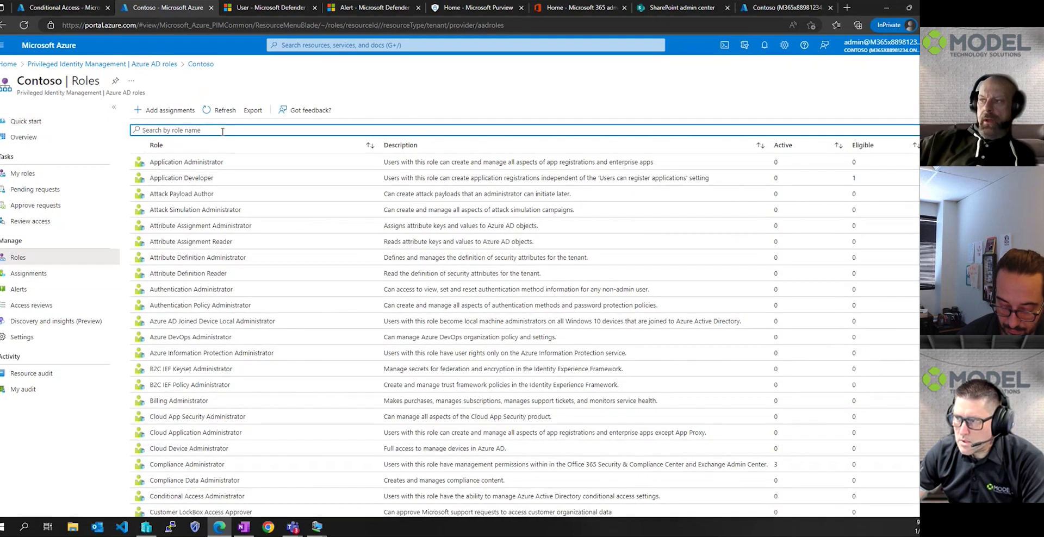
{"action": "type", "text": "clobal"}
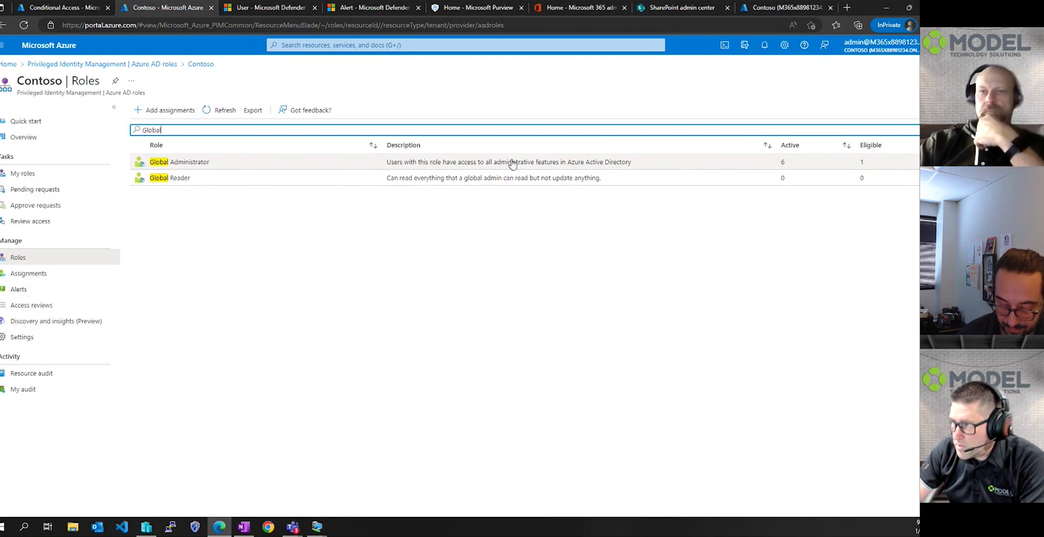
{"action": "left_click", "coordinate": [217, 161]}
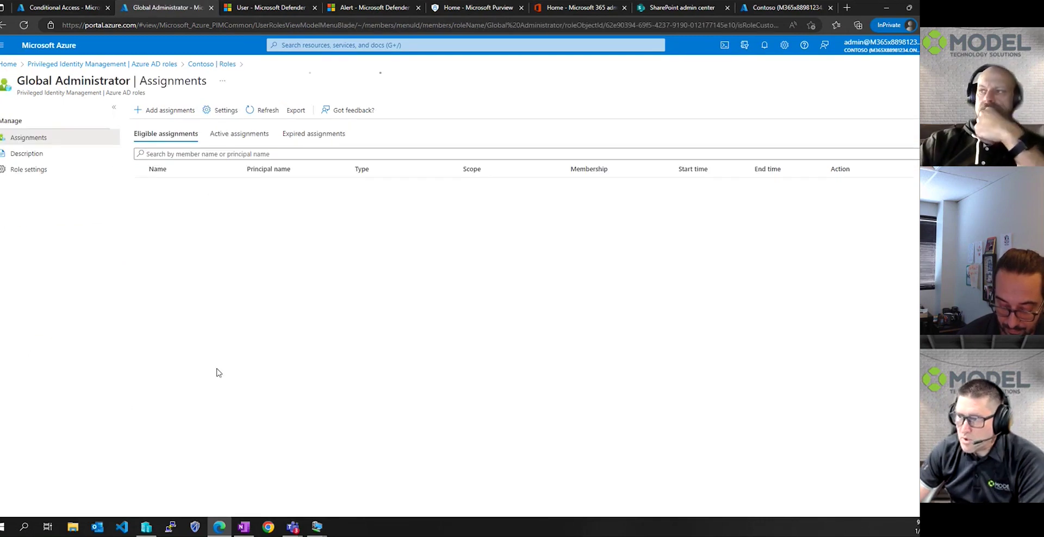
- Compare Global Administrator's six active assignments with its single eligible assignment
{"action": "left_click", "coordinate": [235, 139]}
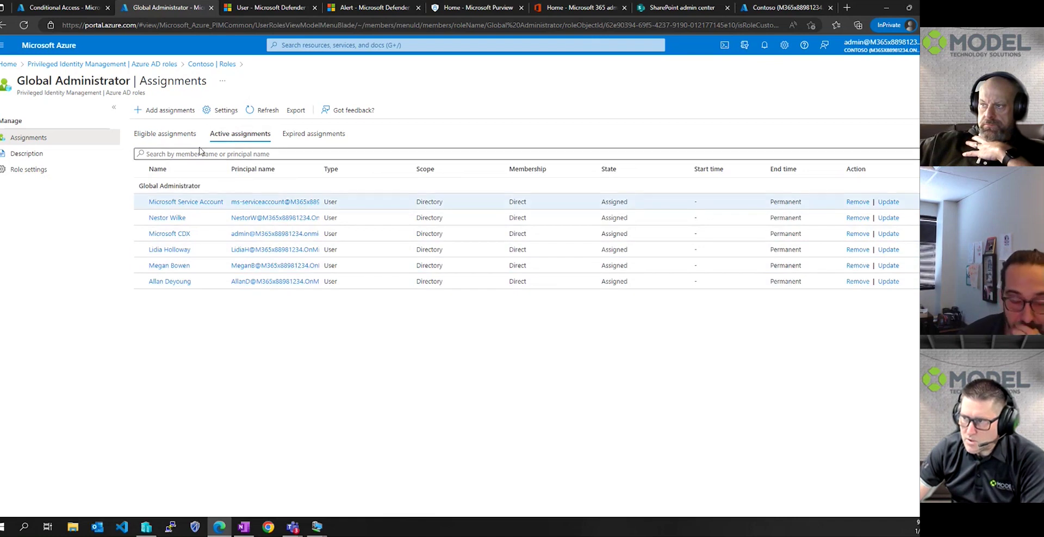
{"action": "left_click", "coordinate": [167, 136]}
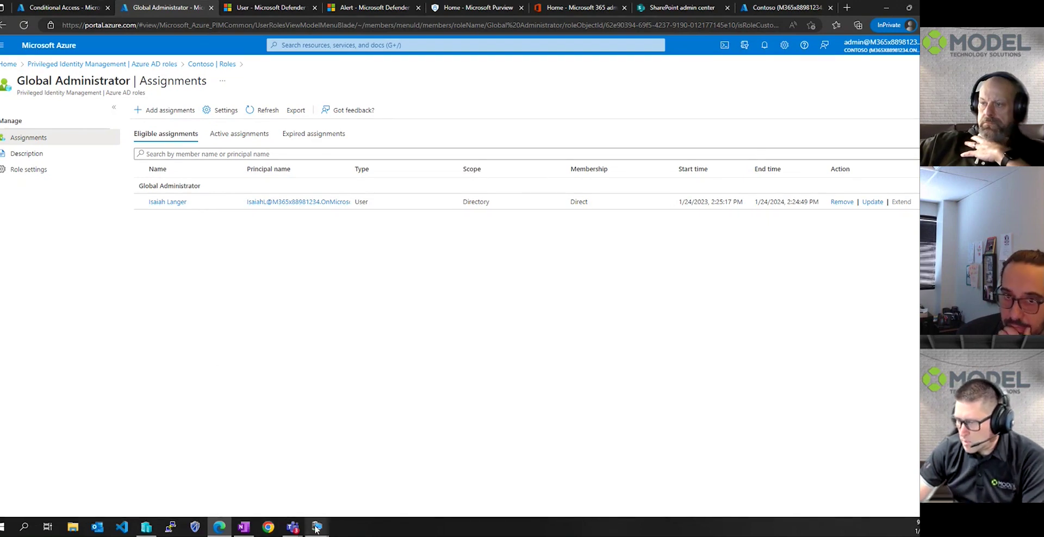
- Sign in to the managed VM with the user's password, allow network discovery, and open the Azure portal favorite in Edge
{"action": "mouse_move", "coordinate": [316, 529]}
{"action": "left_click", "coordinate": [276, 468]}
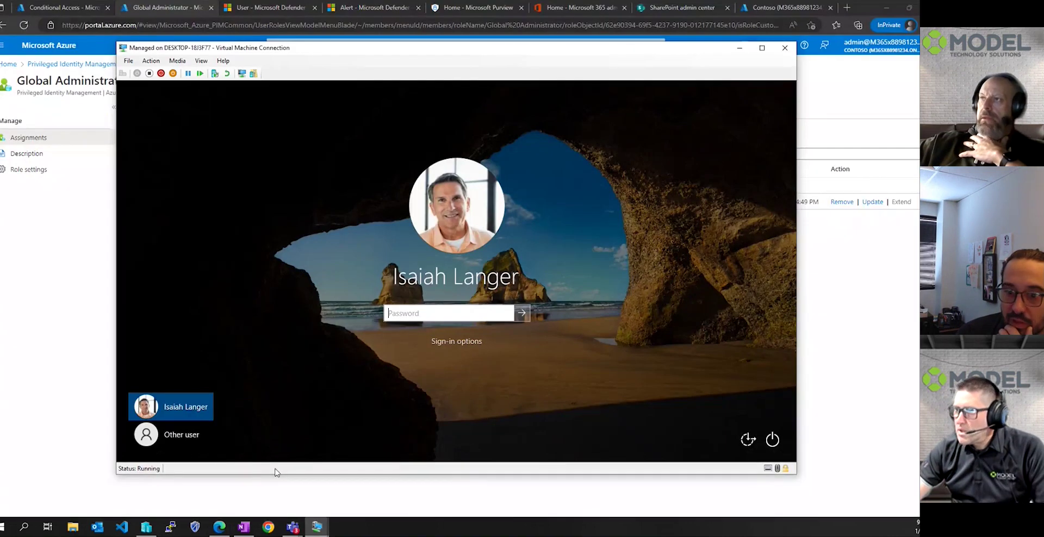
{"action": "type", "text": "p"}
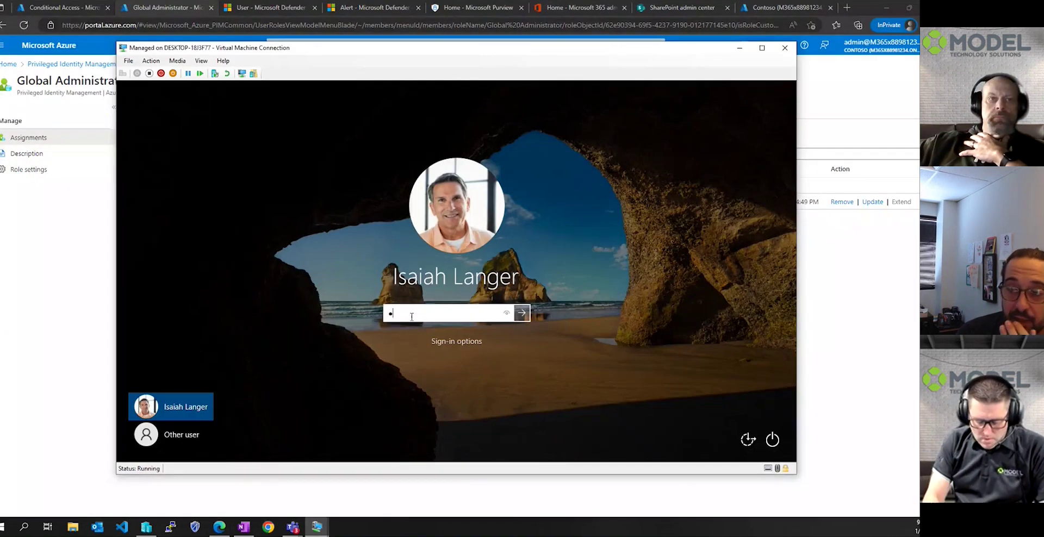
{"action": "key", "text": "Return"}
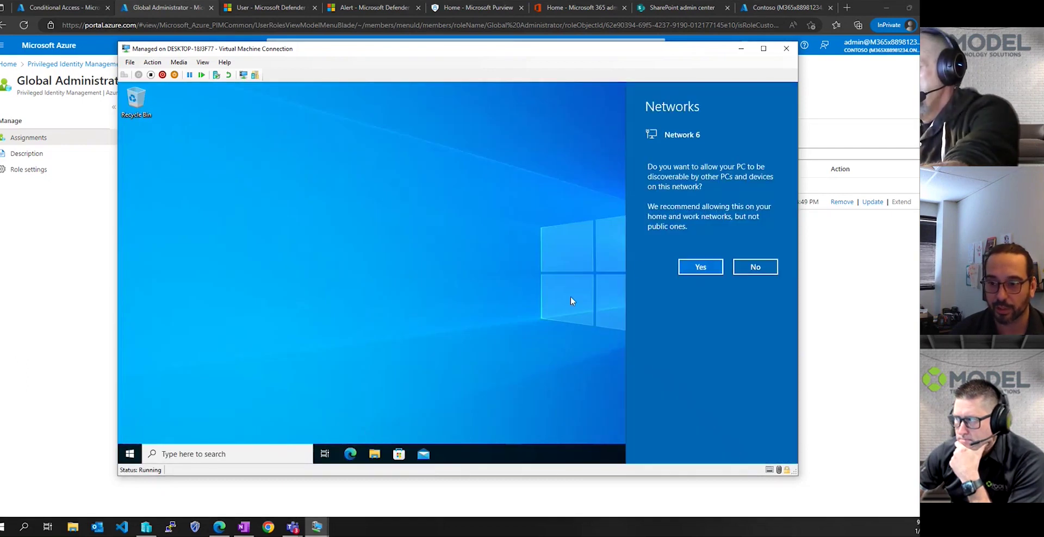
{"action": "left_click", "coordinate": [709, 262]}
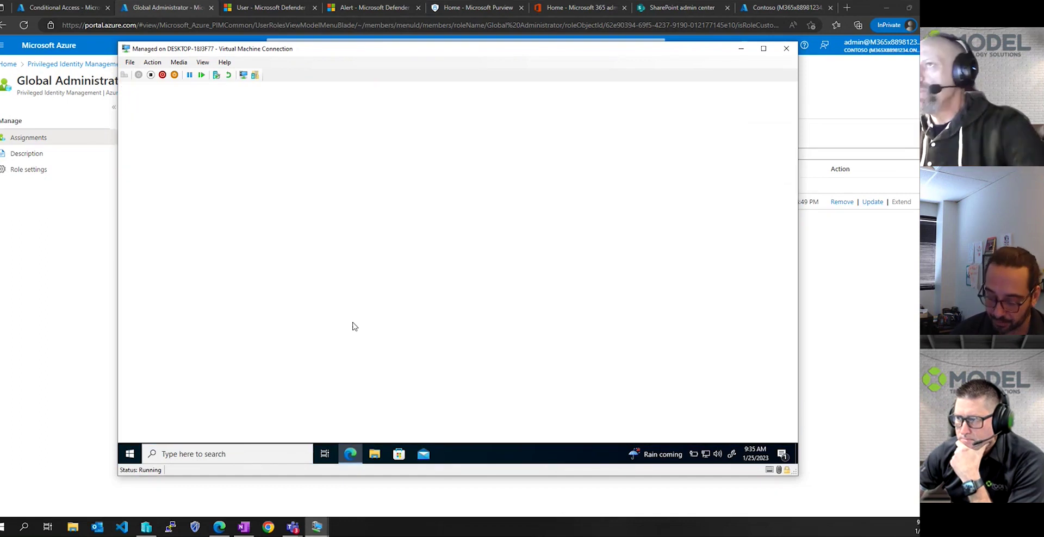
{"action": "left_click", "coordinate": [176, 125]}
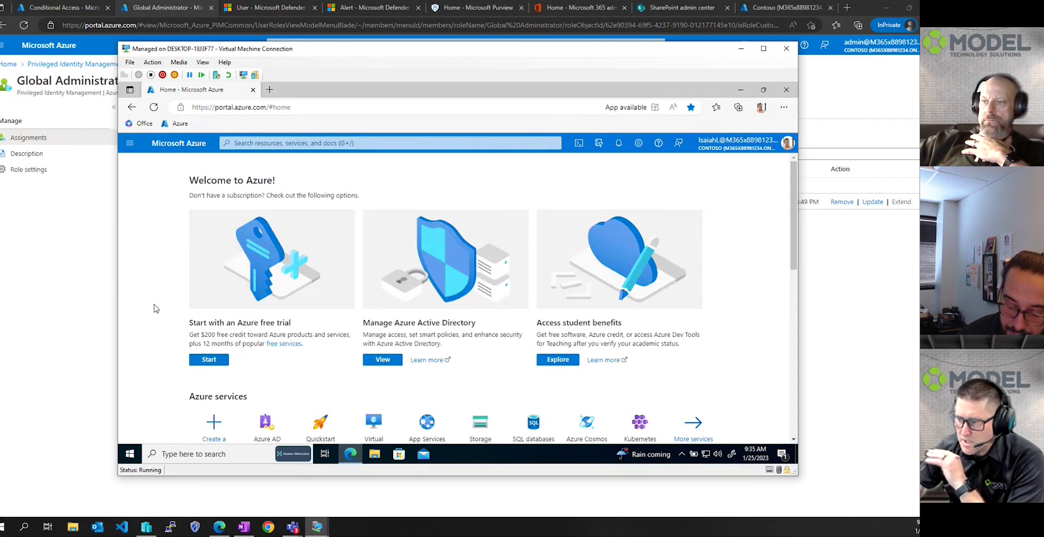
- From PIM My roles, start activating the eligible Global Administrator role
{"action": "scroll", "coordinate": [154, 308], "scroll_direction": "down", "scroll_amount": 2}
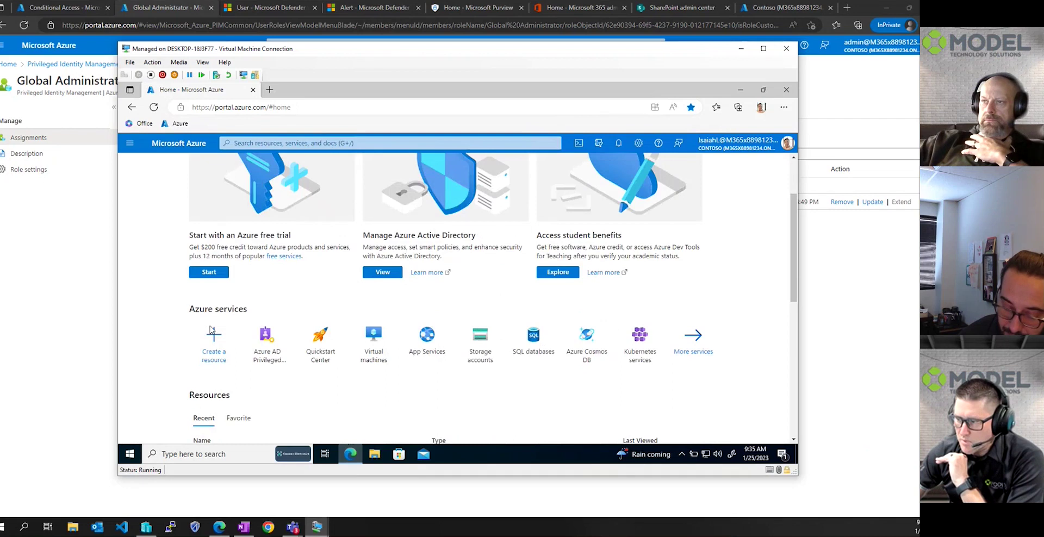
{"action": "left_click", "coordinate": [268, 359]}
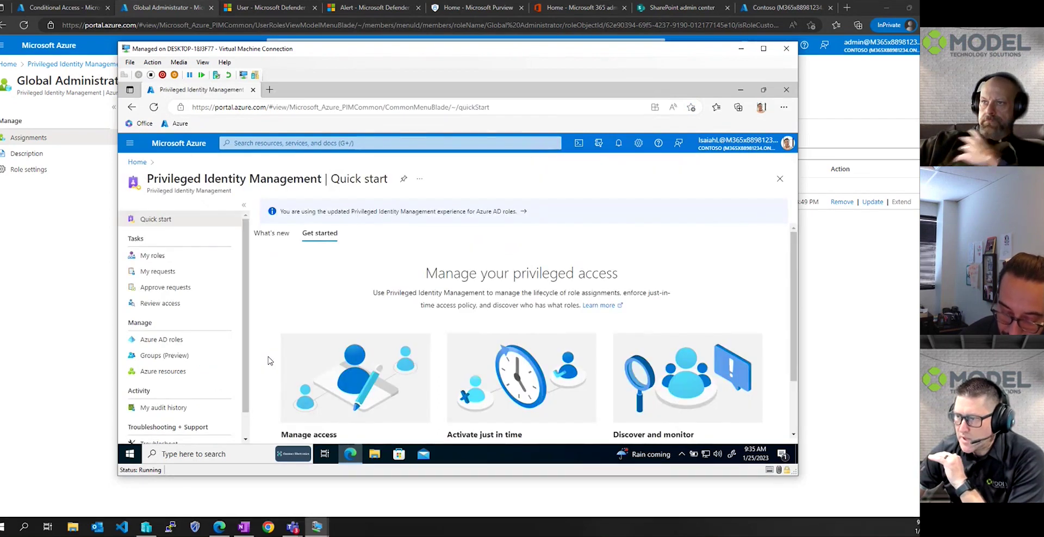
{"action": "left_click", "coordinate": [170, 260]}
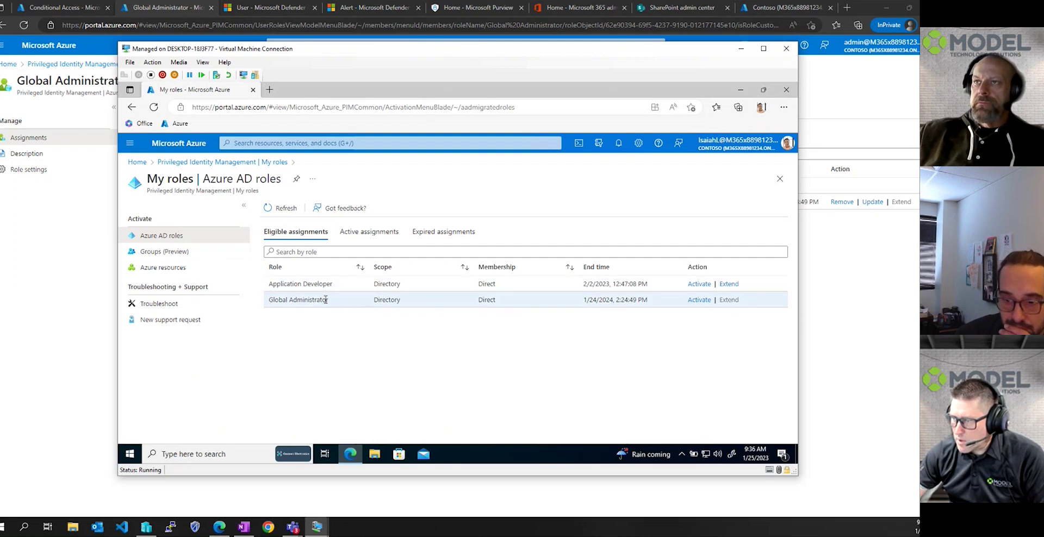
{"action": "left_click", "coordinate": [698, 302]}
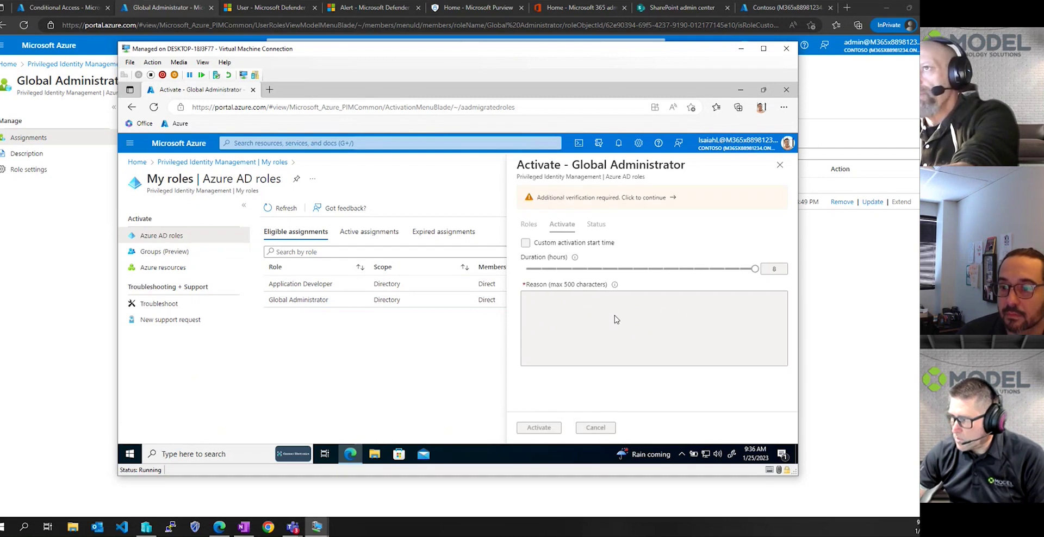
- Complete verification and activate Global Administrator for 8 hours with reason 'Need GA for admin work'
{"action": "left_click", "coordinate": [643, 199]}
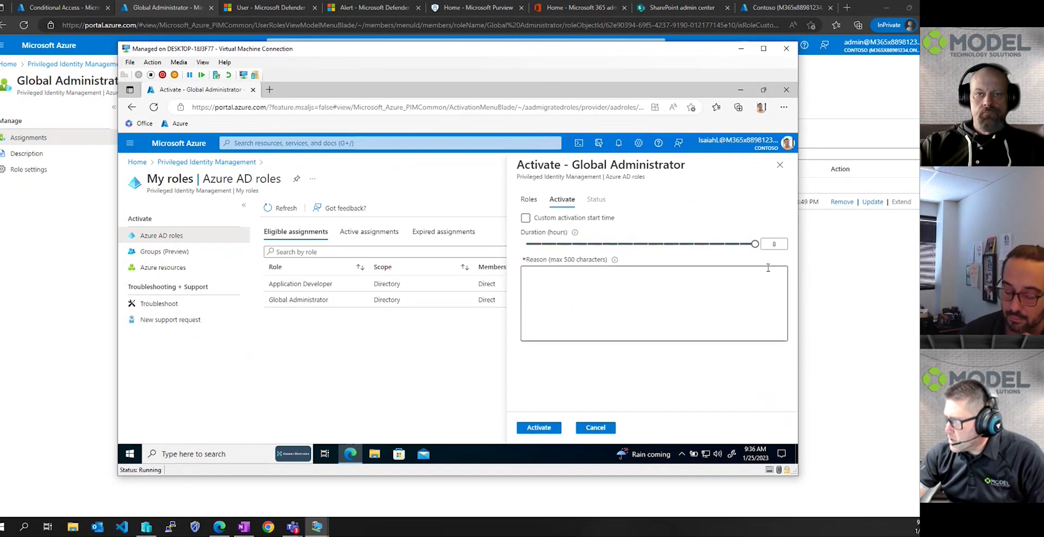
{"action": "left_click", "coordinate": [653, 279]}
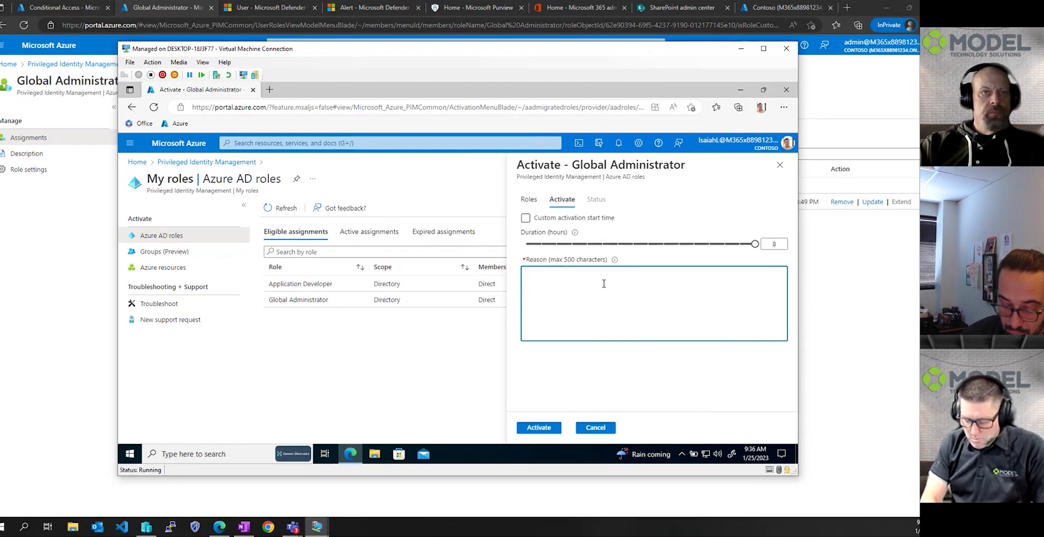
{"action": "type", "text": "Need"}
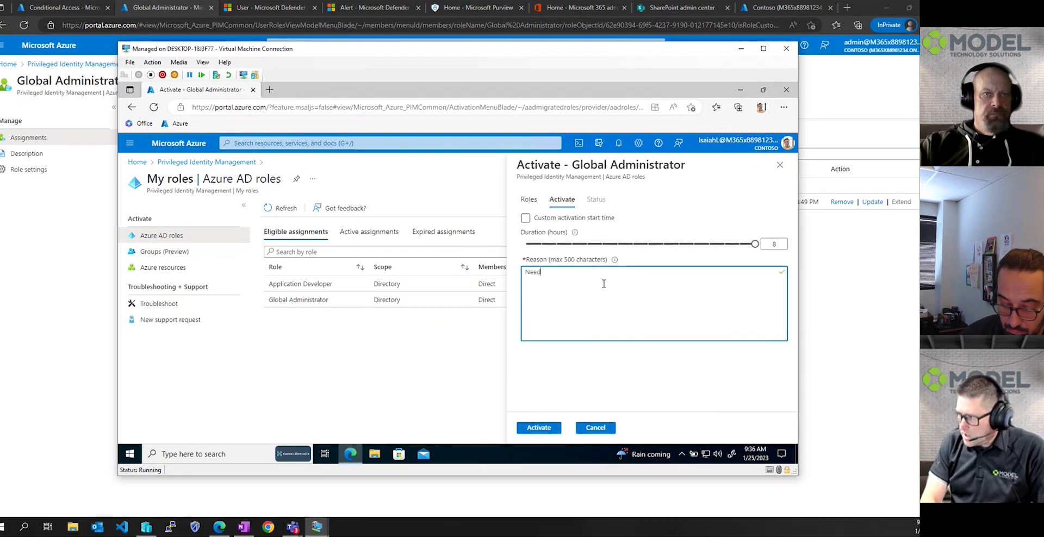
{"action": "type", "text": " GA for adm"}
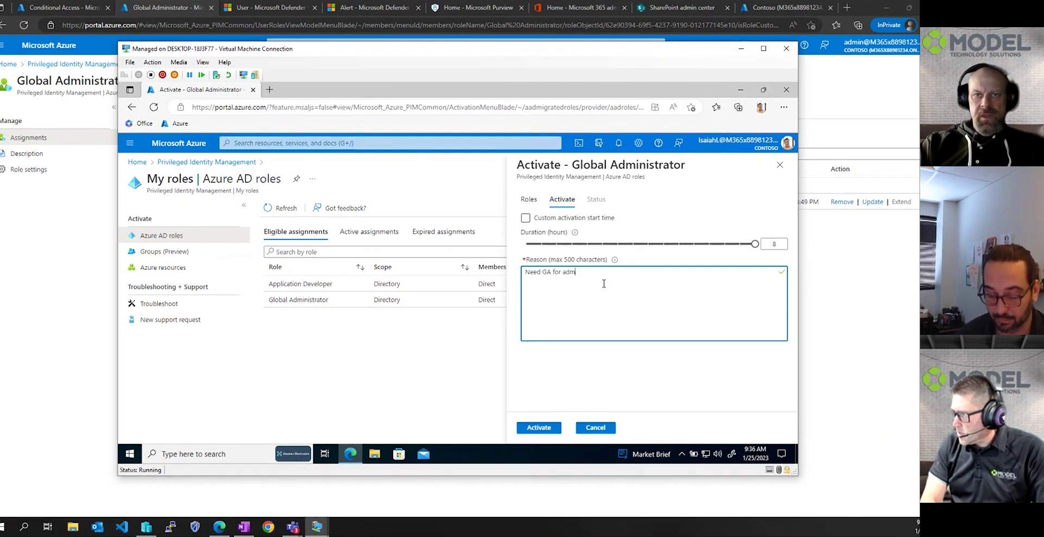
{"action": "type", "text": "in work"}
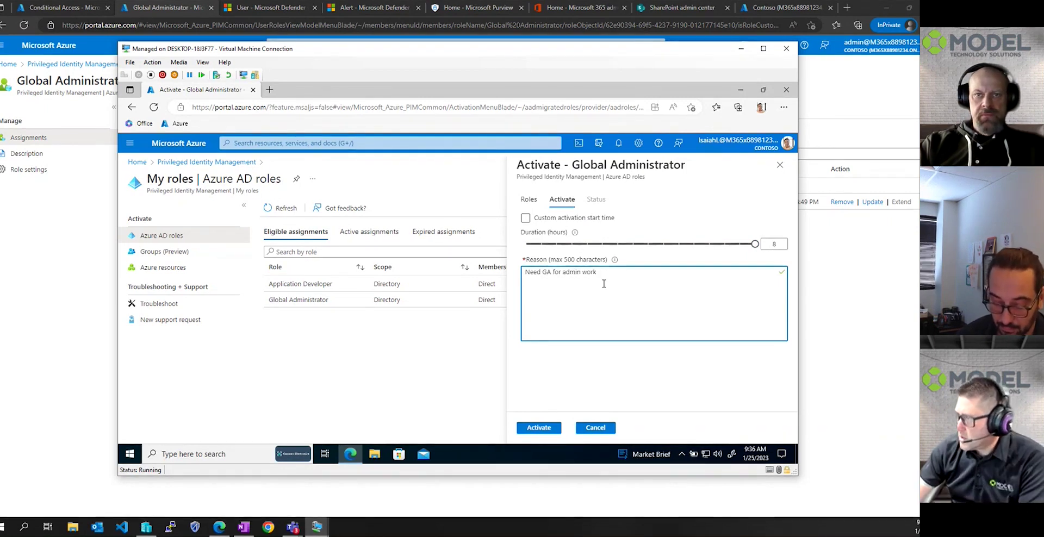
{"action": "left_click", "coordinate": [540, 429]}
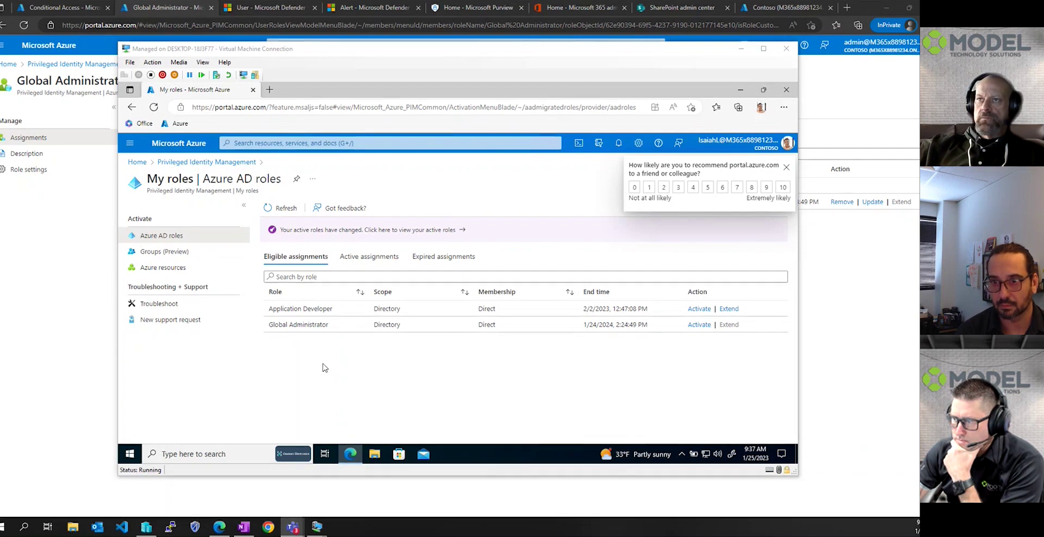
- Check the Active assignments tab for the activated Global Administrator role
{"action": "left_click", "coordinate": [364, 258]}
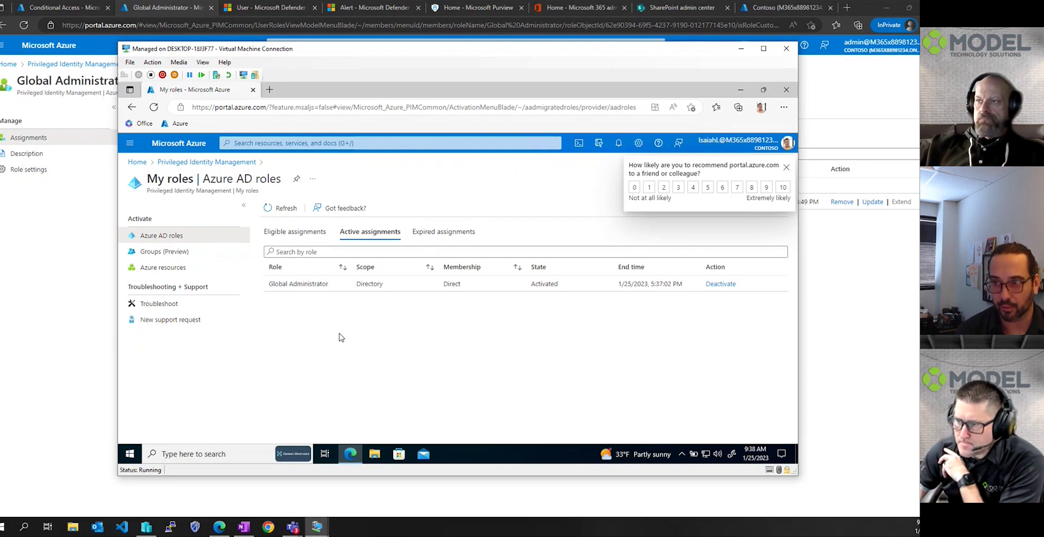
- In the admin's browser, go to Privileged Identity Management and open Groups (Preview)
{"action": "left_click", "coordinate": [64, 335]}
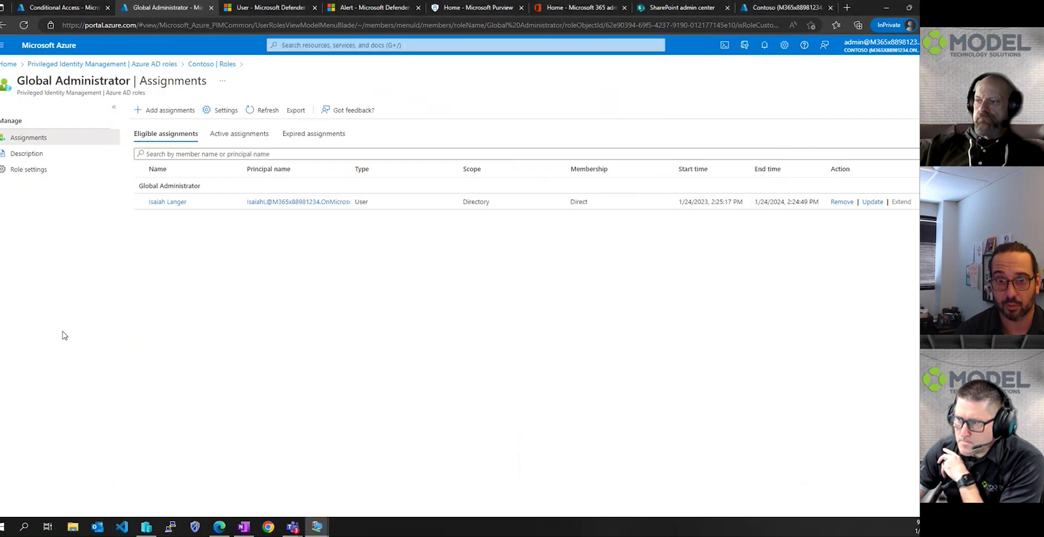
{"action": "left_click", "coordinate": [156, 71]}
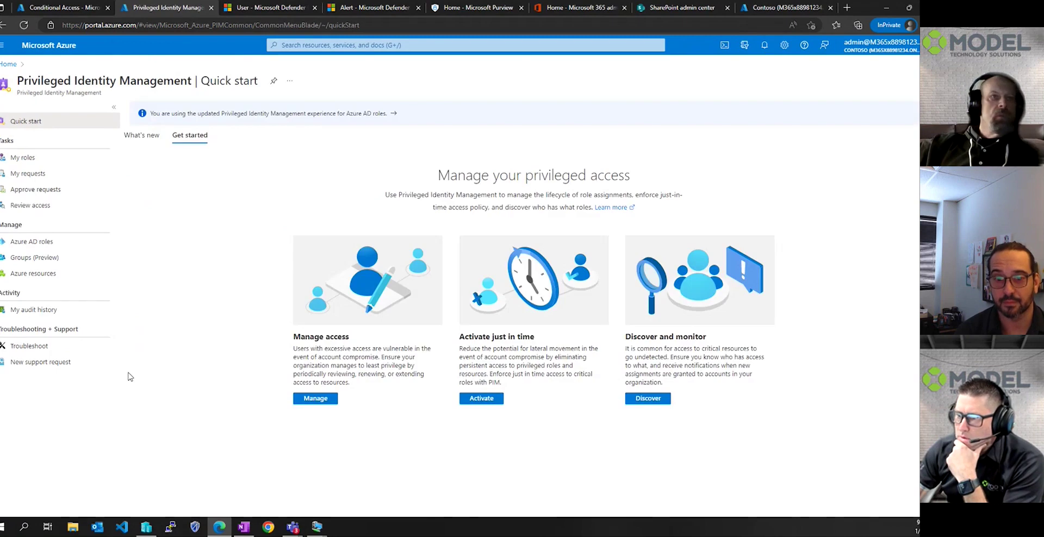
{"action": "left_click", "coordinate": [37, 258]}
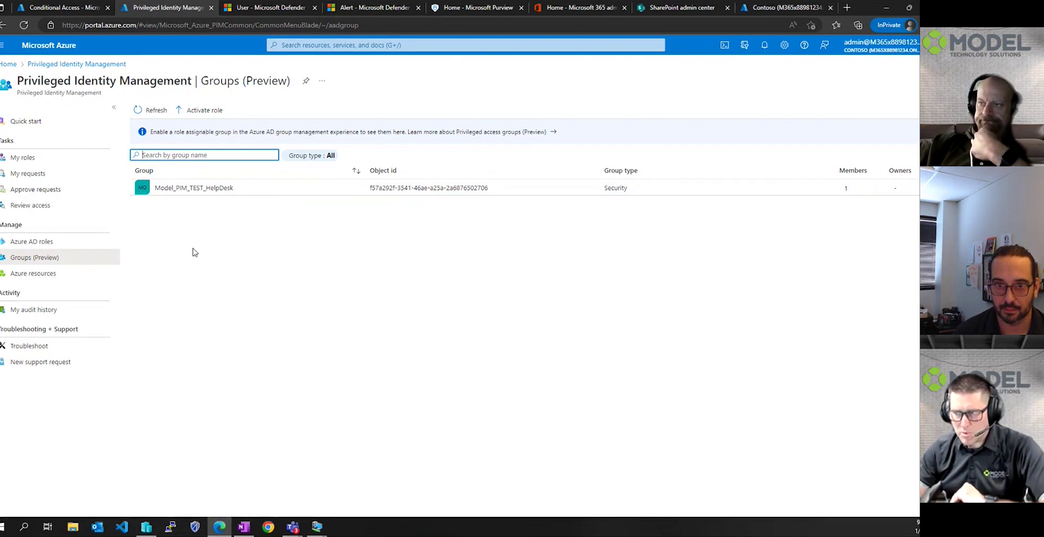
- Browse PIM's Azure AD roles list, then return to the Azure home page
{"action": "left_click", "coordinate": [44, 246]}
{"action": "left_click", "coordinate": [34, 263]}
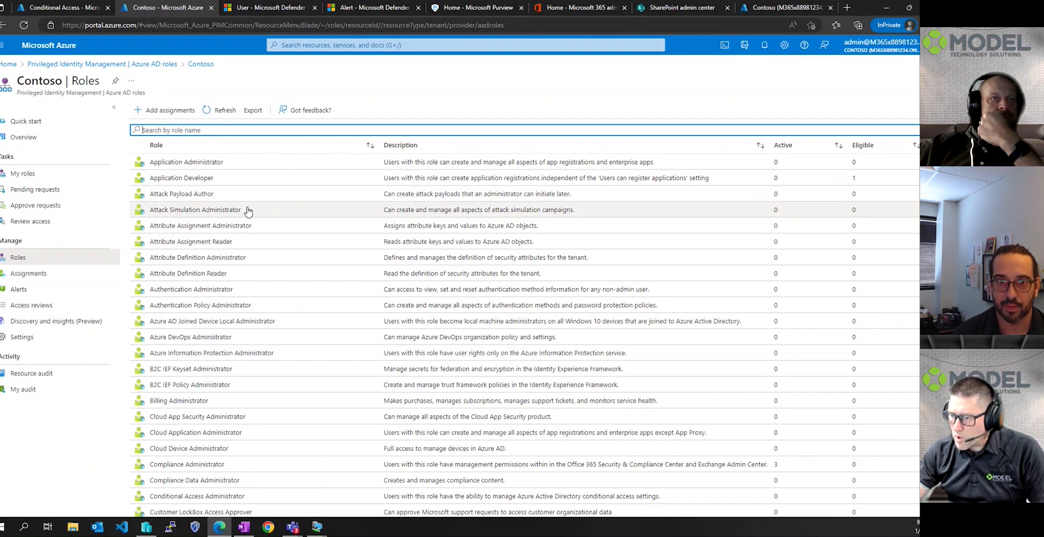
{"action": "scroll", "coordinate": [248, 211], "scroll_direction": "down", "scroll_amount": 2}
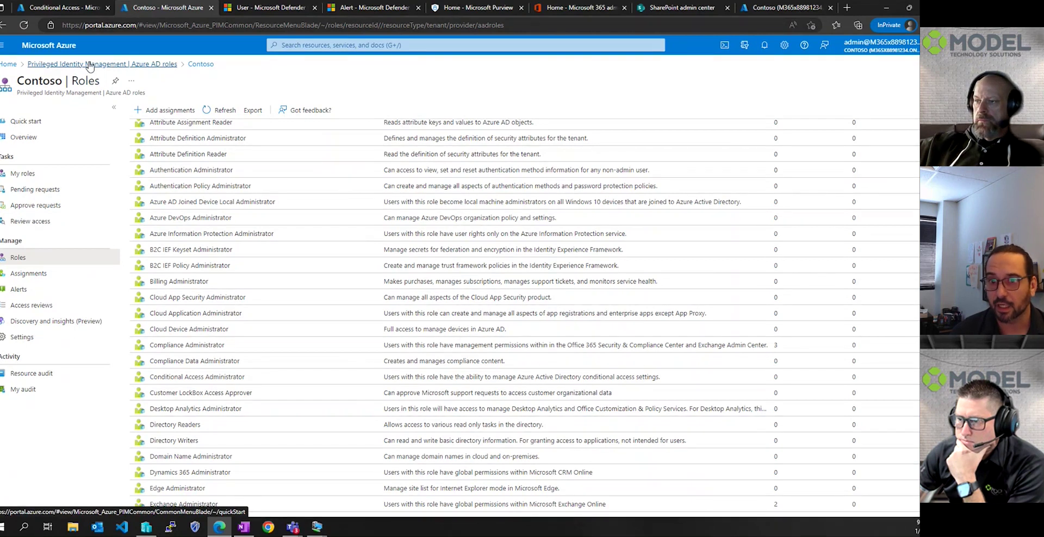
{"action": "left_click", "coordinate": [10, 64]}
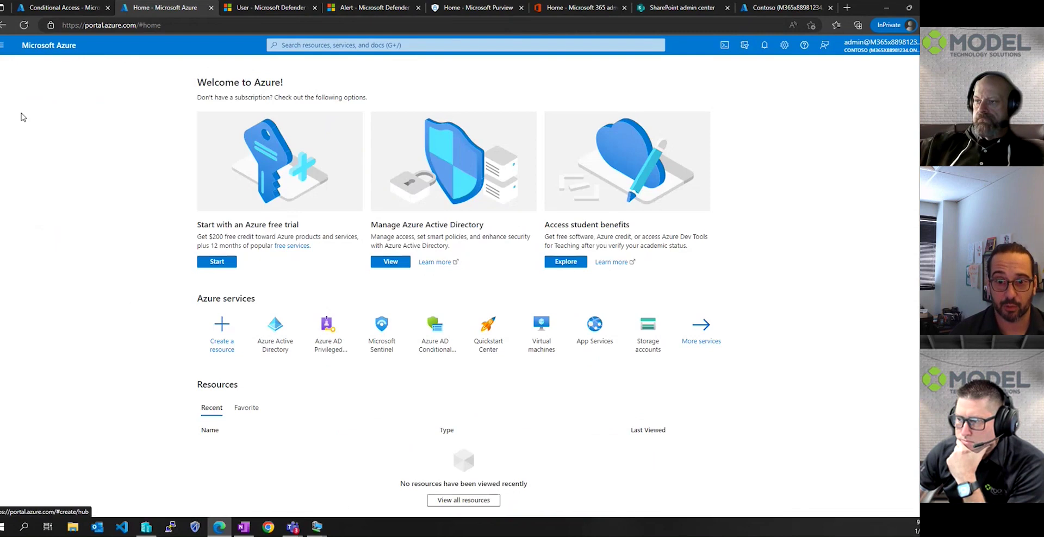
- In Azure Active Directory Groups, search 'Model' and open Model_PIM_TEST_HelpDesk
{"action": "left_click", "coordinate": [276, 355]}
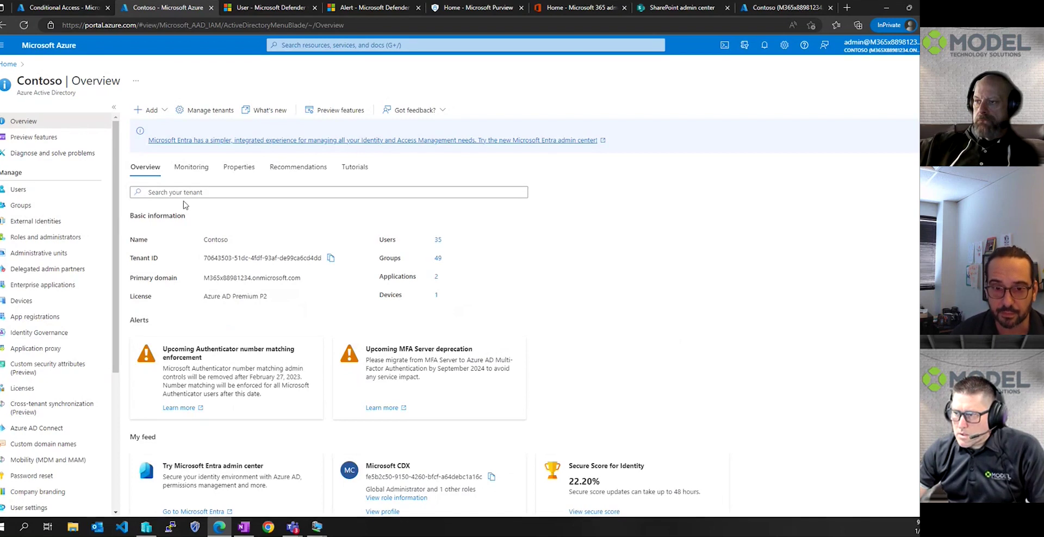
{"action": "left_click", "coordinate": [46, 211]}
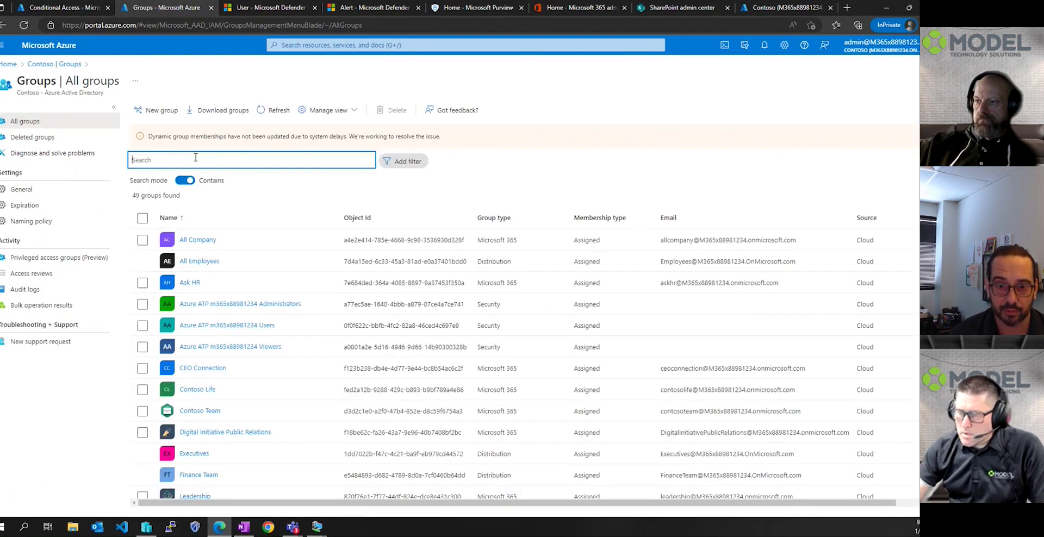
{"action": "type", "text": "Model"}
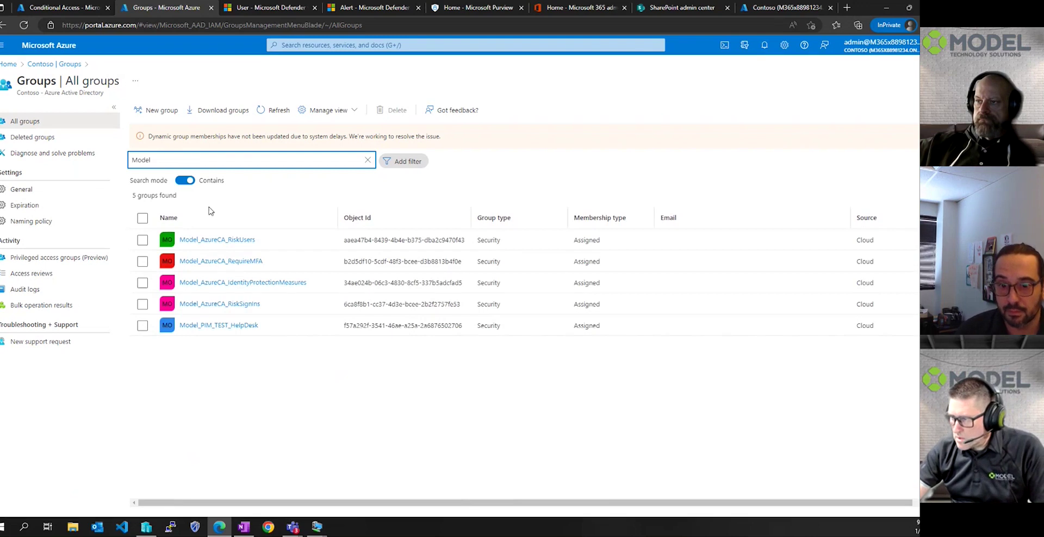
{"action": "left_click", "coordinate": [210, 326]}
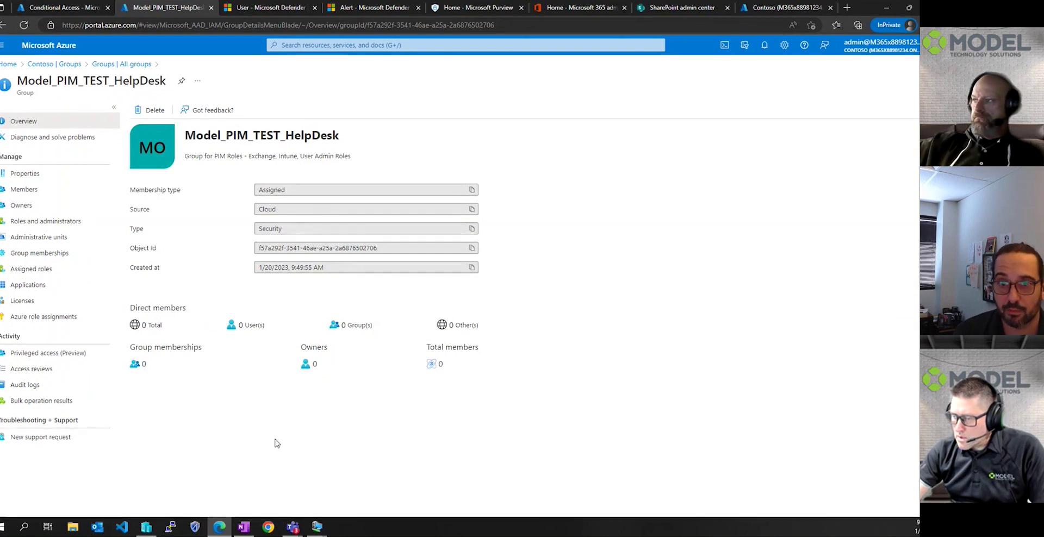
- In the VM, activate the Member assignment of Model_PIM_TEST_HelpDesk with justification 'HD ROLE'
{"action": "mouse_move", "coordinate": [316, 528]}
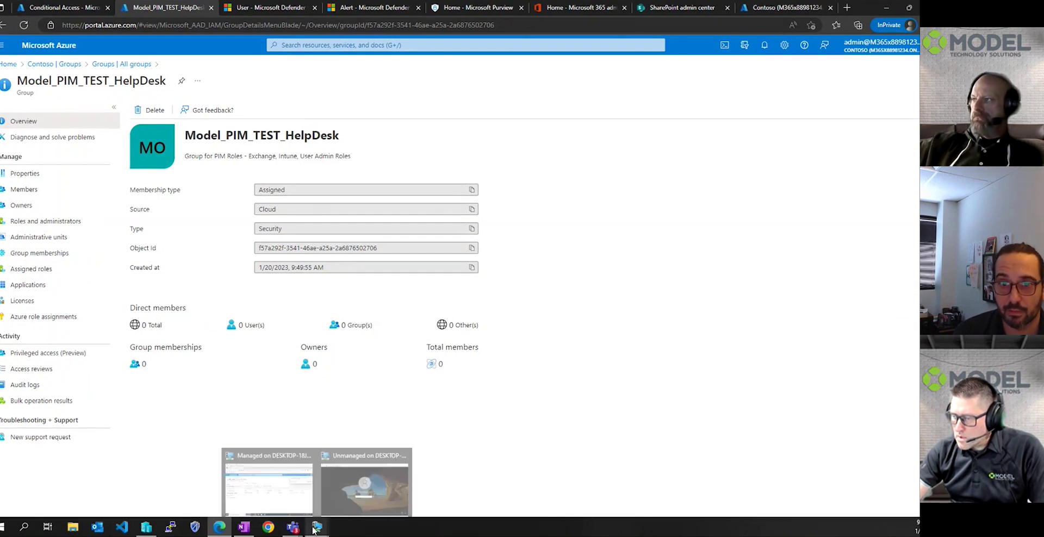
{"action": "left_click", "coordinate": [295, 490]}
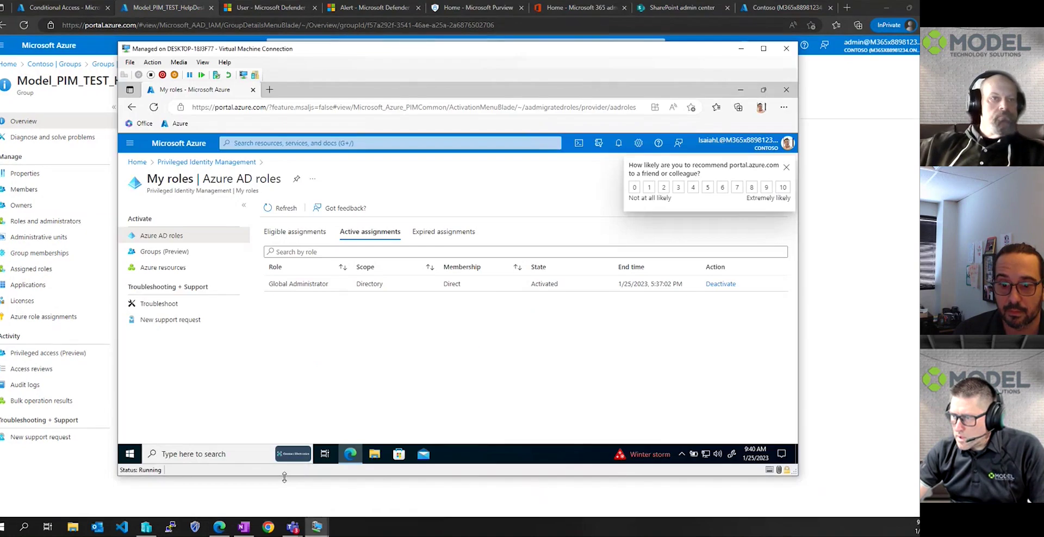
{"action": "left_click", "coordinate": [157, 256]}
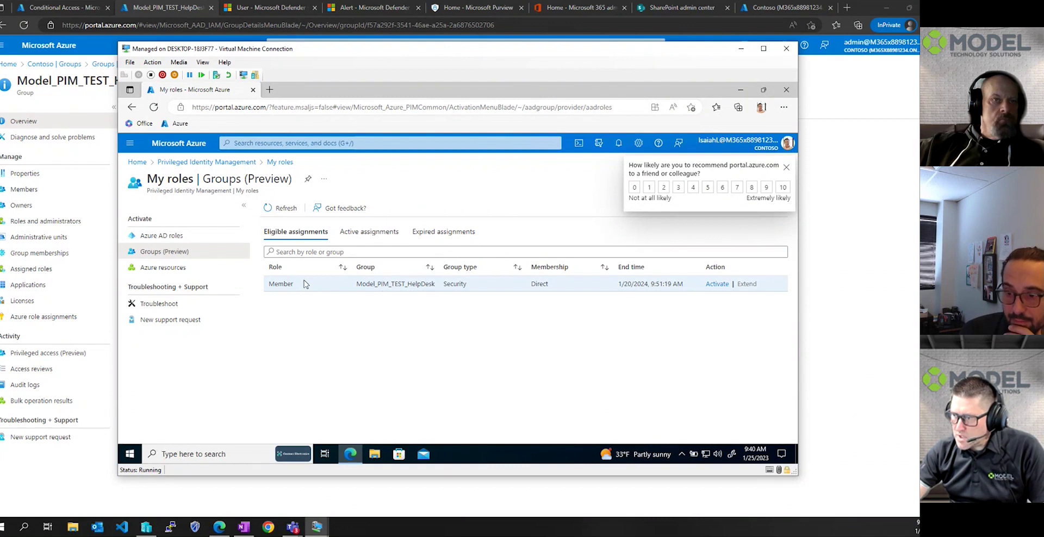
{"action": "left_click", "coordinate": [717, 285]}
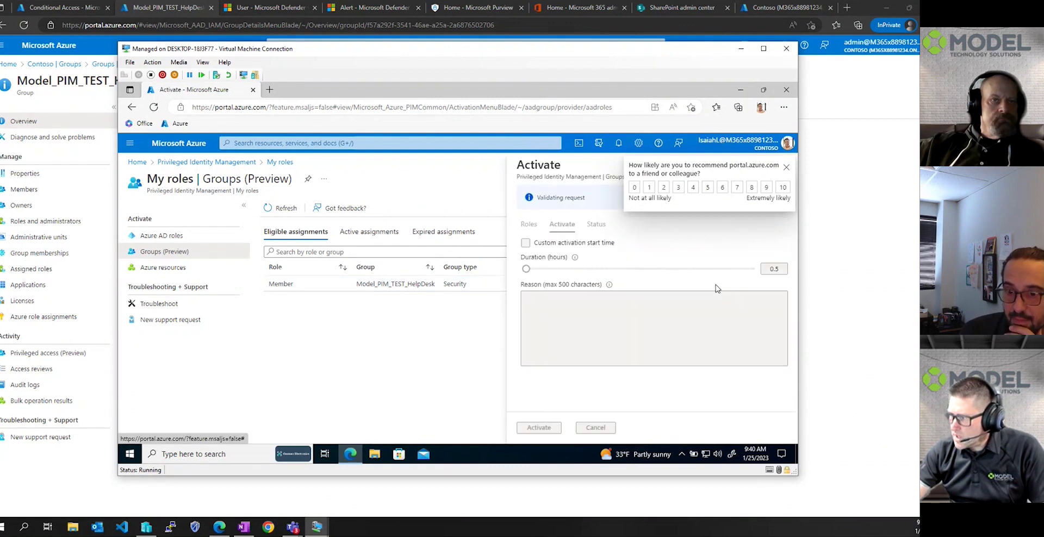
{"action": "left_click", "coordinate": [608, 289]}
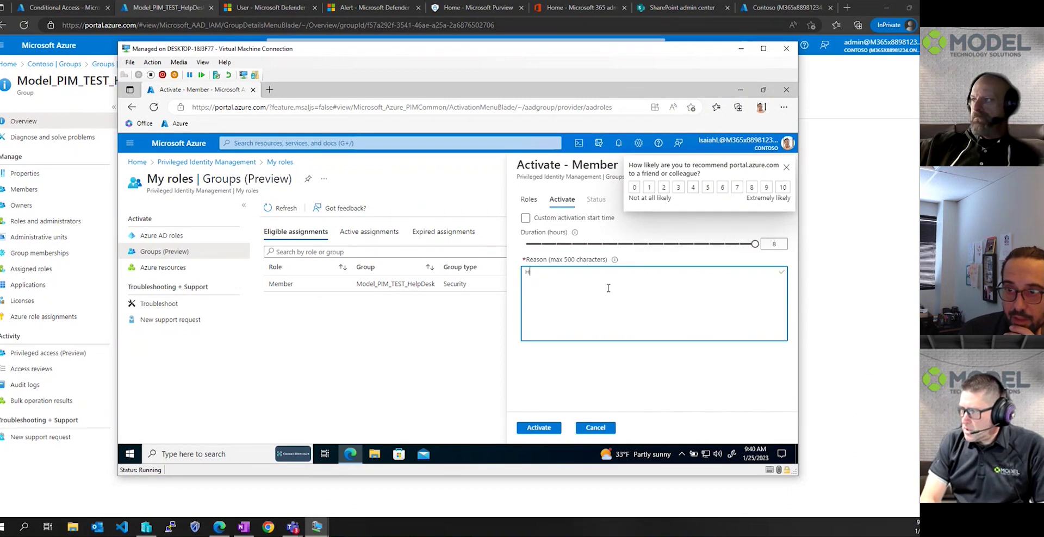
{"action": "type", "text": "HD ROLE"}
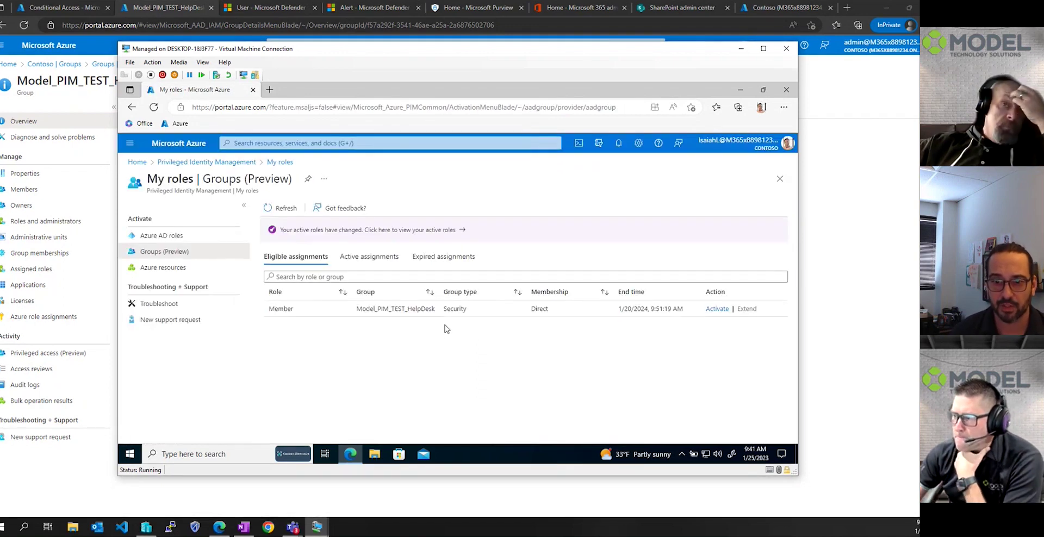
- View active group assignments, then active Azure AD roles, now including Intune, Exchange and User Administrator
{"action": "left_click", "coordinate": [369, 256]}
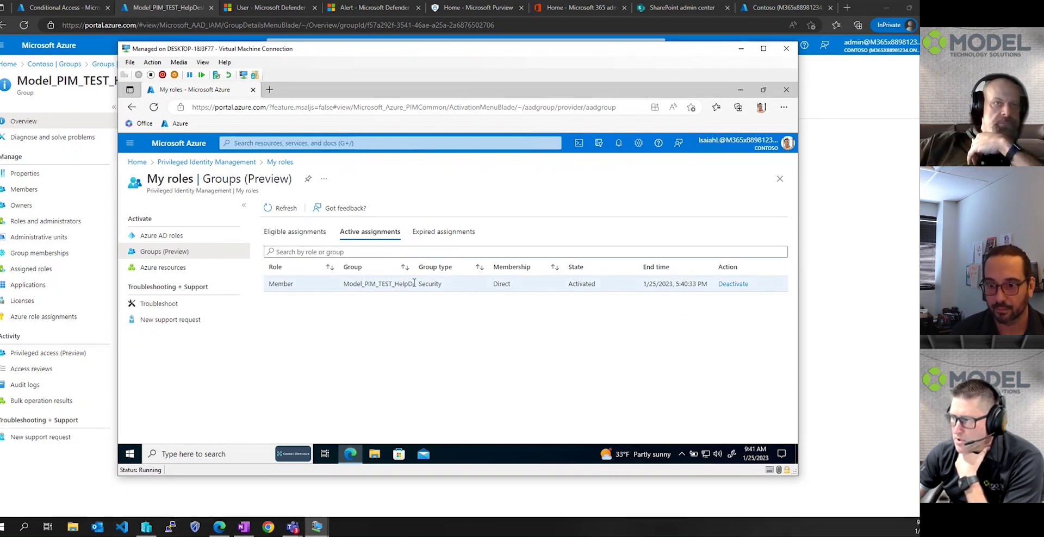
{"action": "left_click", "coordinate": [152, 236]}
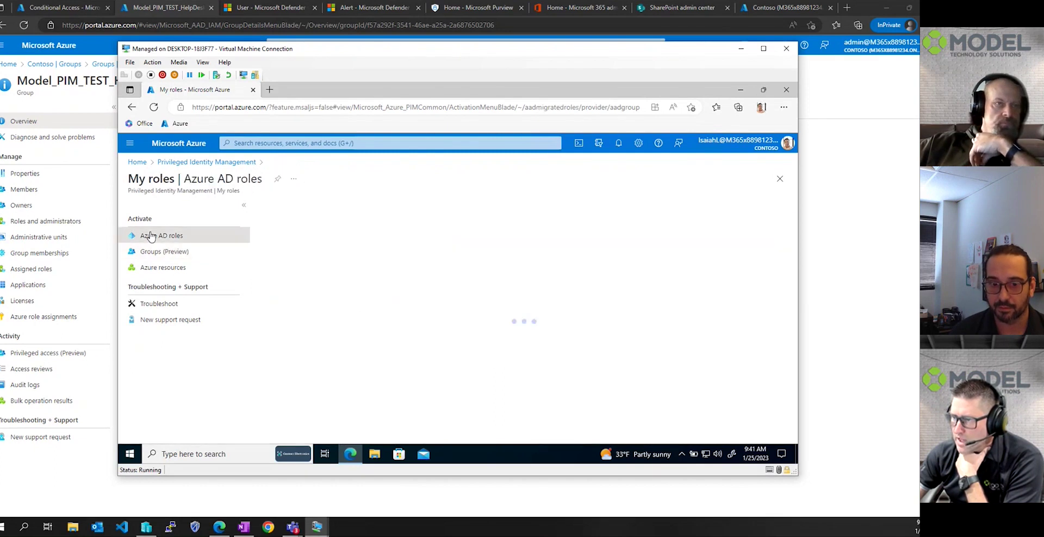
{"action": "left_click", "coordinate": [364, 237]}
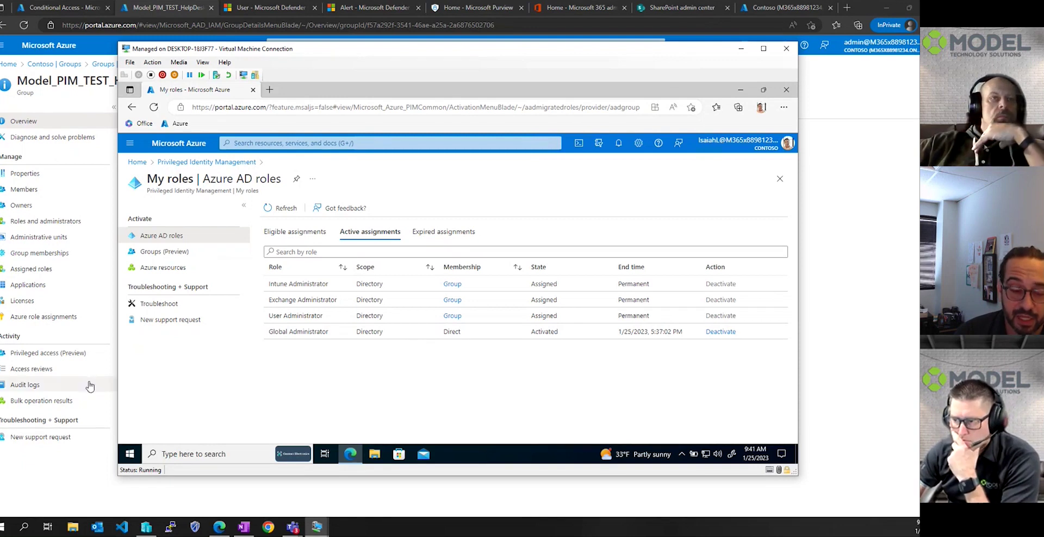
- Back in the admin's portal, open the Members page of Model_PIM_TEST_HelpDesk showing one user
{"action": "left_click", "coordinate": [55, 468]}
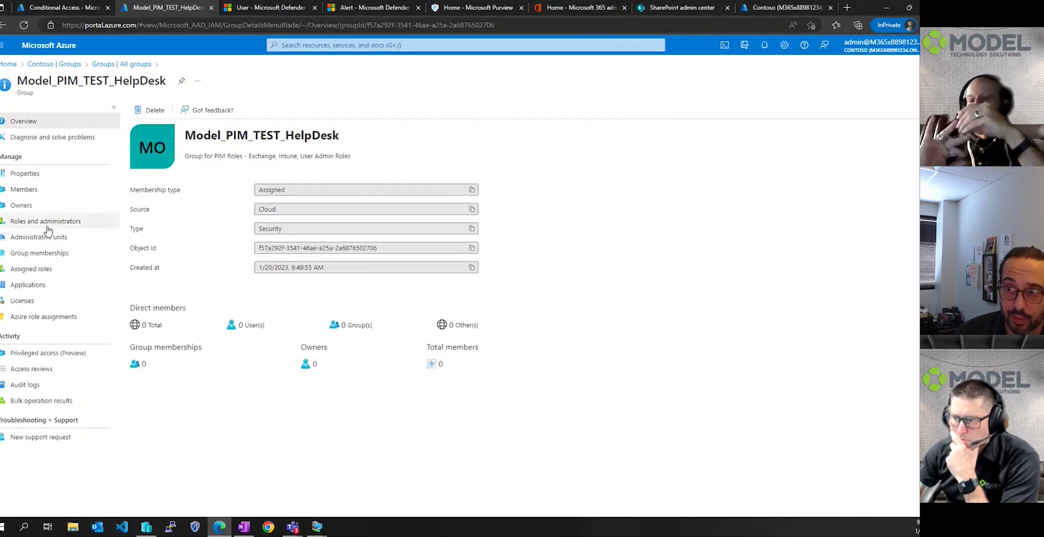
{"action": "left_click", "coordinate": [38, 195]}
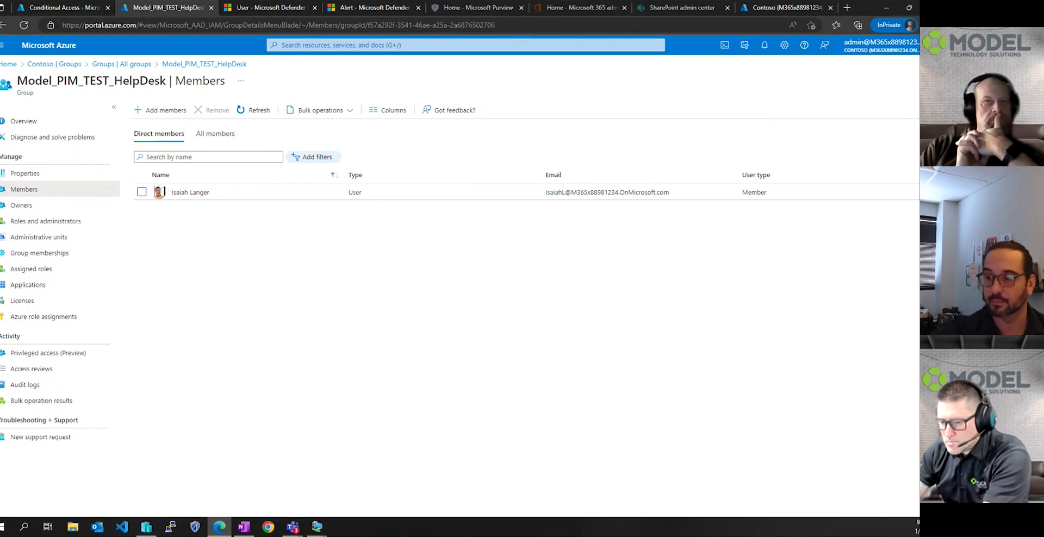
{"action": "key", "text": "alt+Tab"}
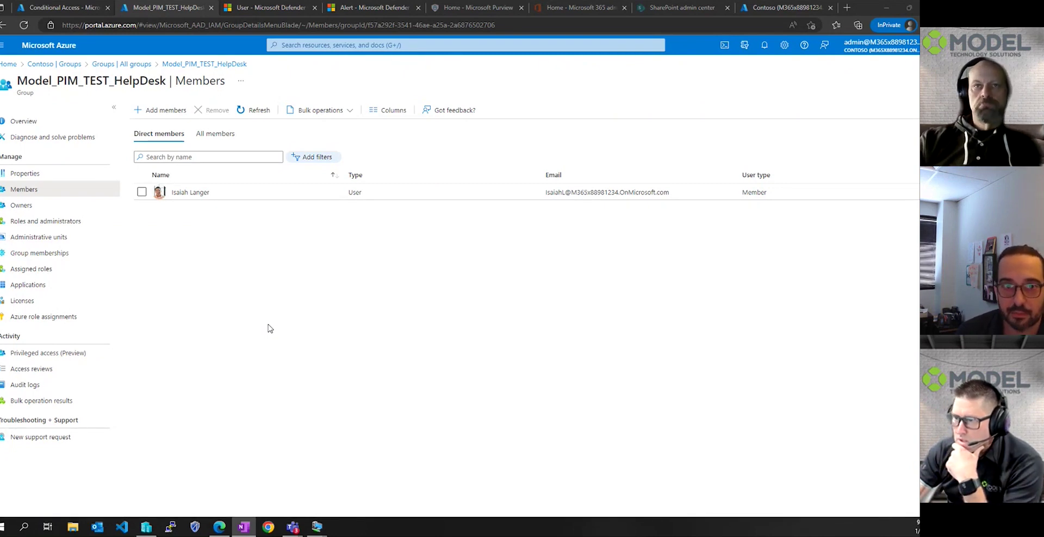
- Return to the Contoso directory and go through Security to Conditional Access's 11 policies
{"action": "left_click", "coordinate": [40, 65]}
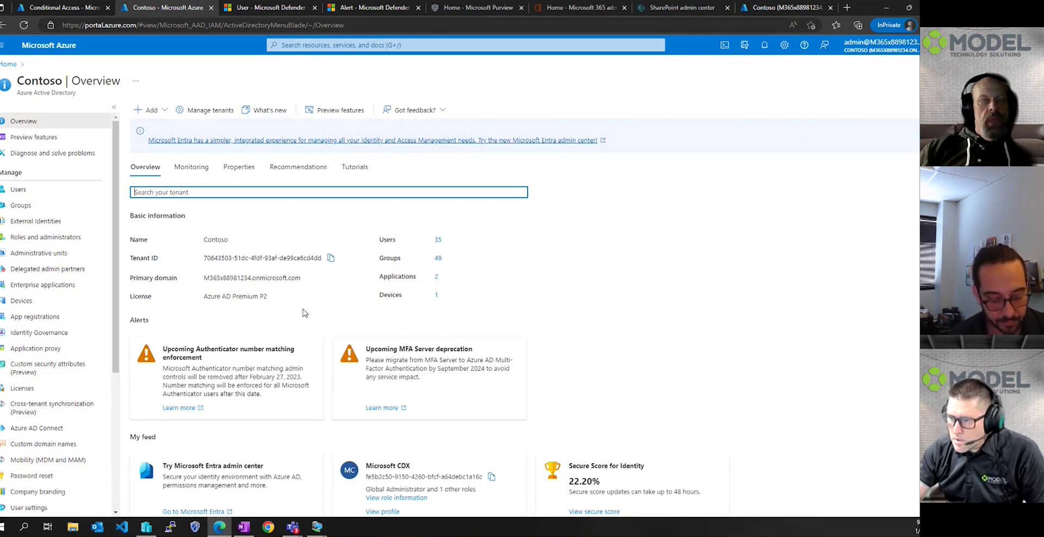
{"action": "scroll", "coordinate": [75, 348], "scroll_direction": "down", "scroll_amount": 2}
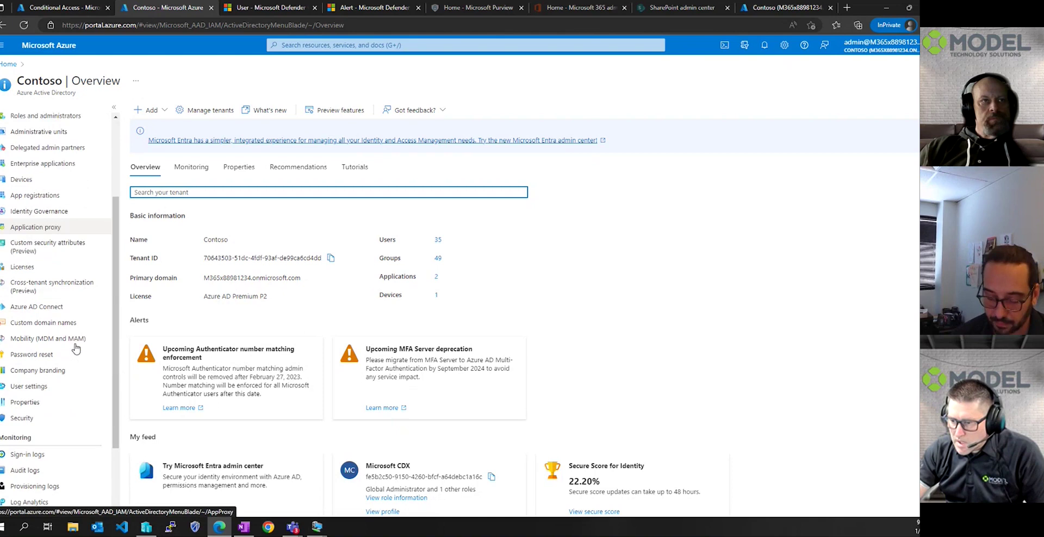
{"action": "left_click", "coordinate": [22, 420]}
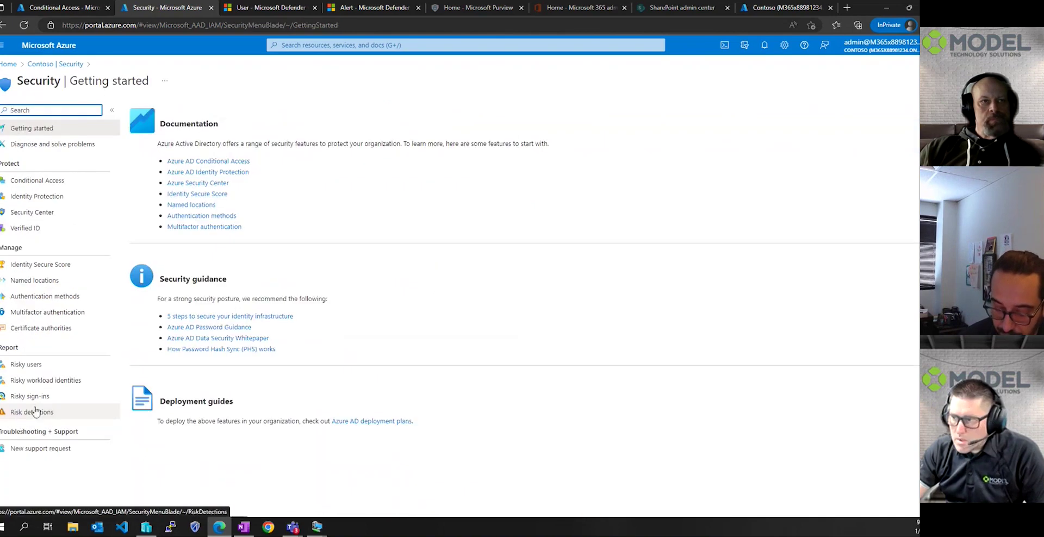
{"action": "left_click", "coordinate": [54, 185]}
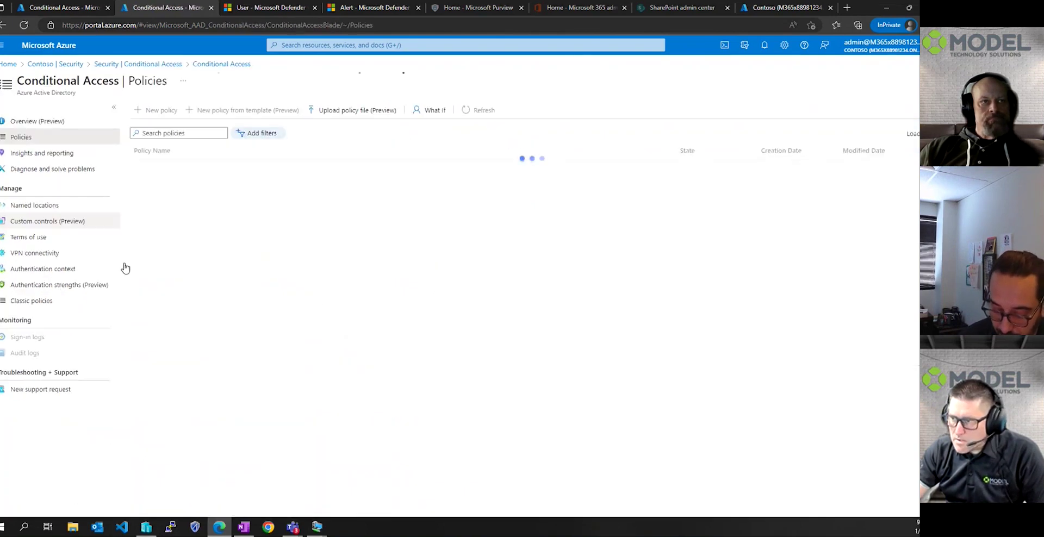
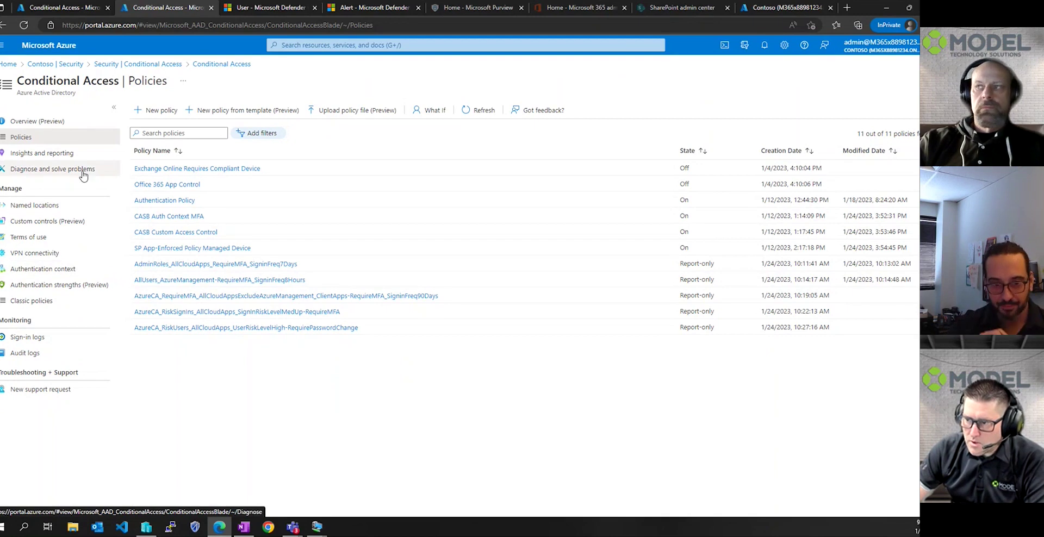
- Review the defined authentication contexts in Conditional Access
{"action": "left_click", "coordinate": [57, 270]}
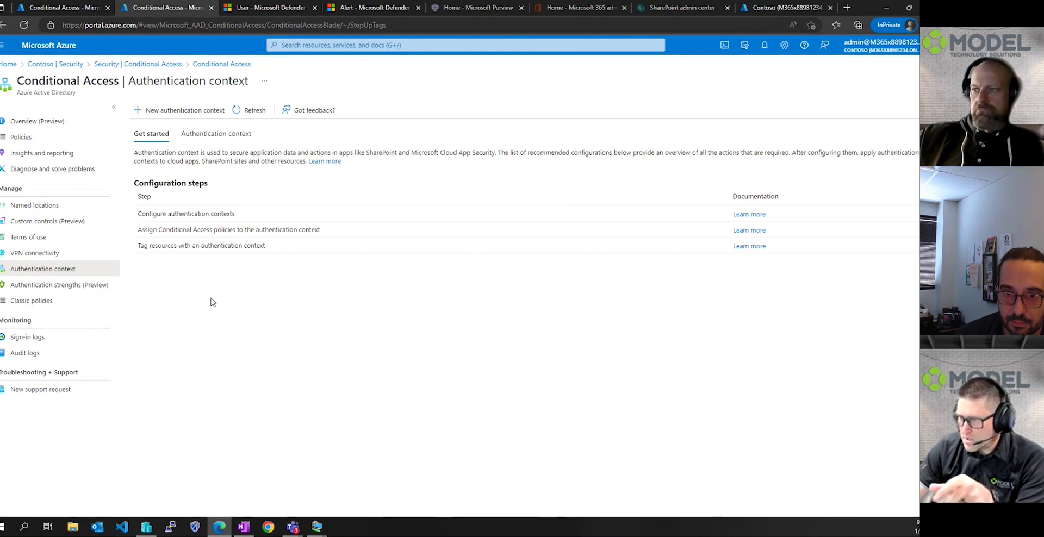
{"action": "left_click", "coordinate": [252, 137]}
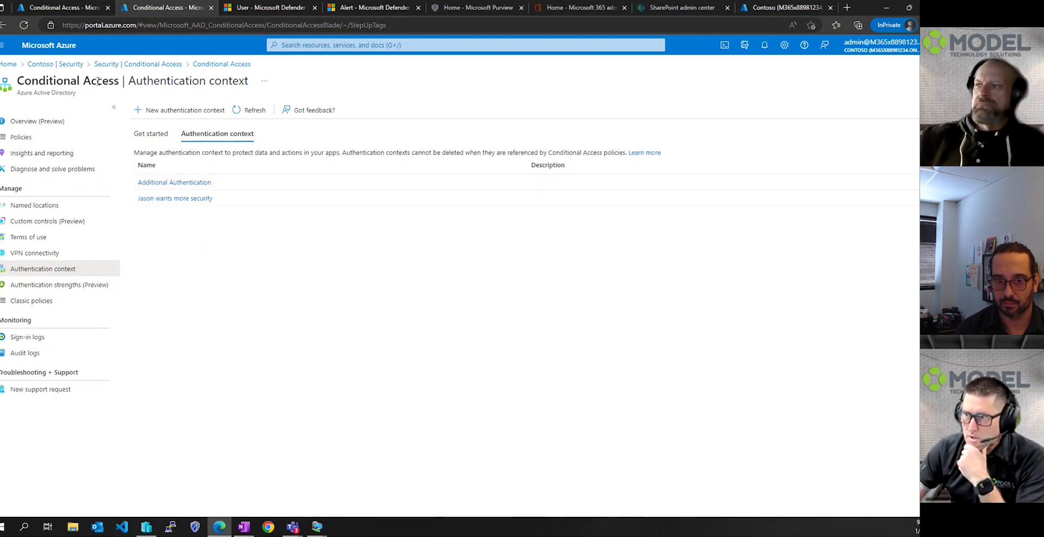
{"action": "left_click", "coordinate": [132, 65]}
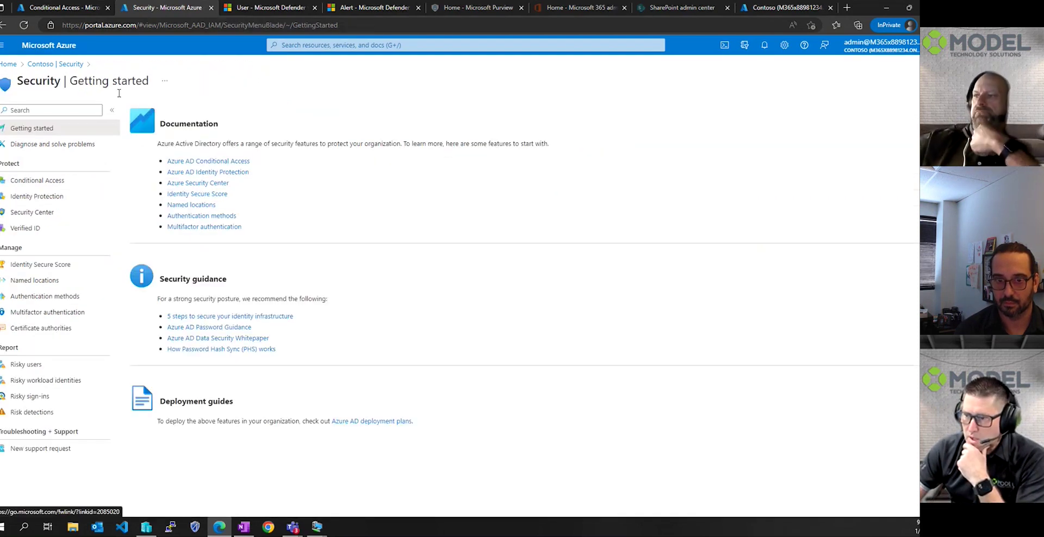
- Inspect the CASB Auth Context MFA policy's target authentication context and grant requirements without saving
{"action": "left_click", "coordinate": [39, 181]}
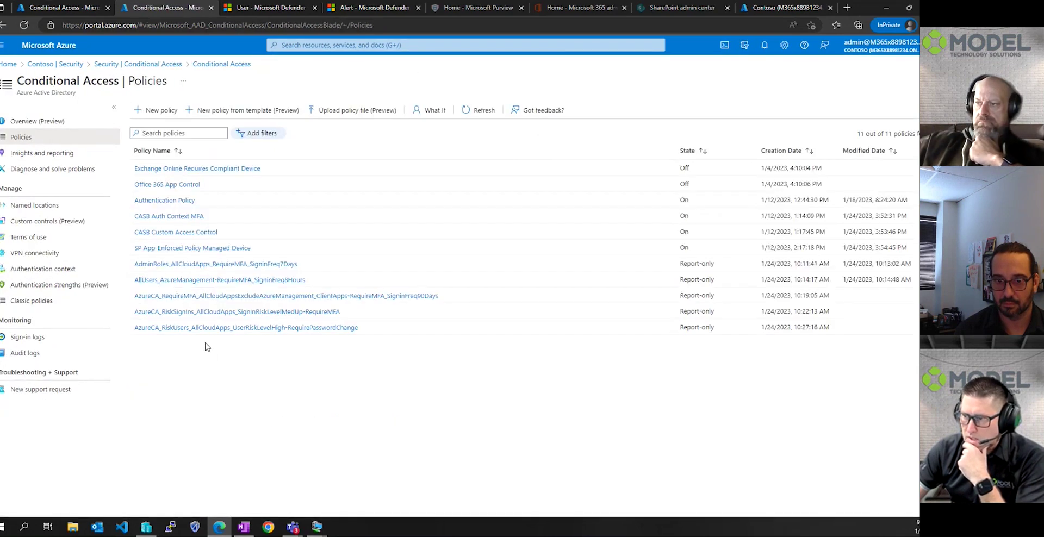
{"action": "left_click", "coordinate": [170, 218]}
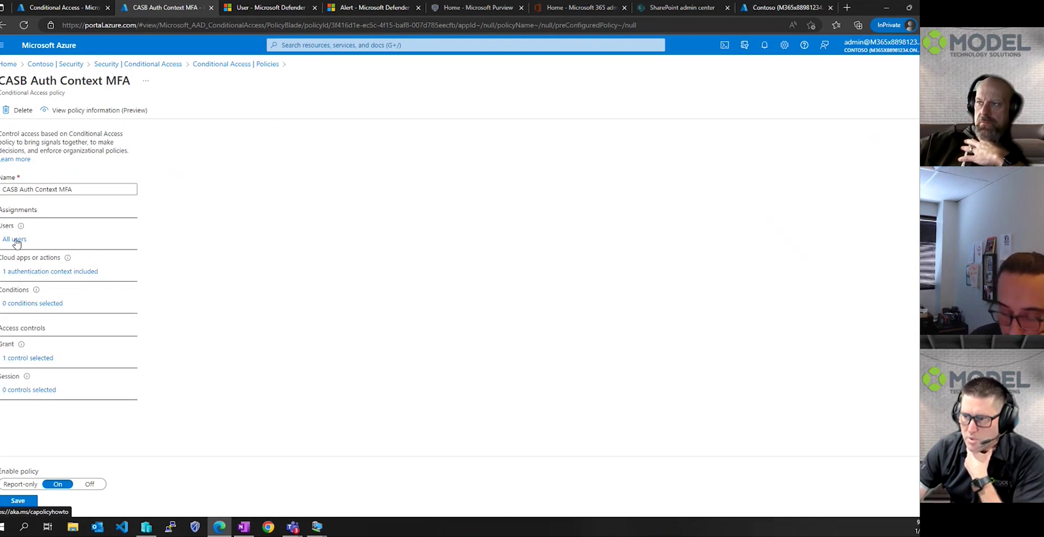
{"action": "left_click", "coordinate": [44, 276]}
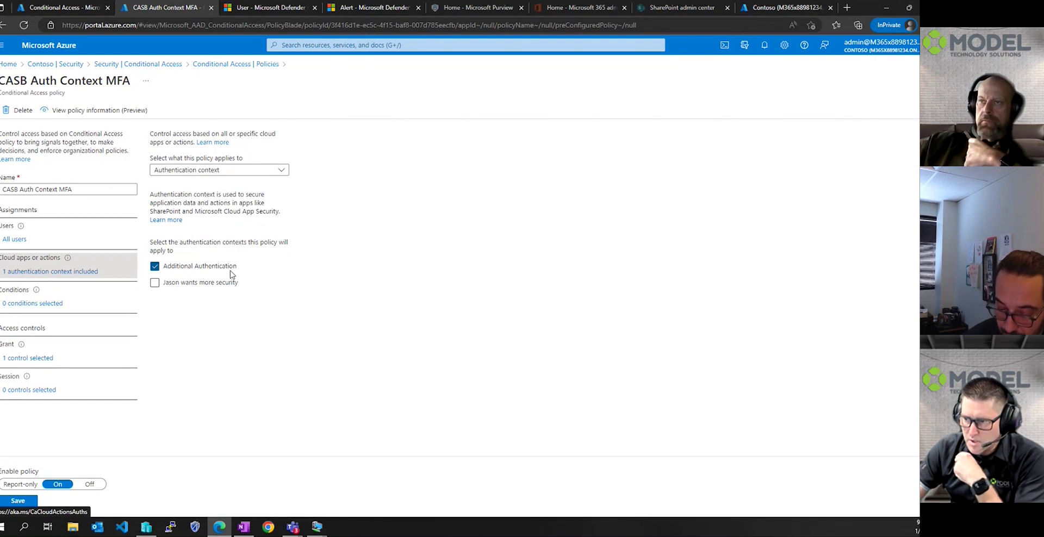
{"action": "left_click", "coordinate": [44, 359]}
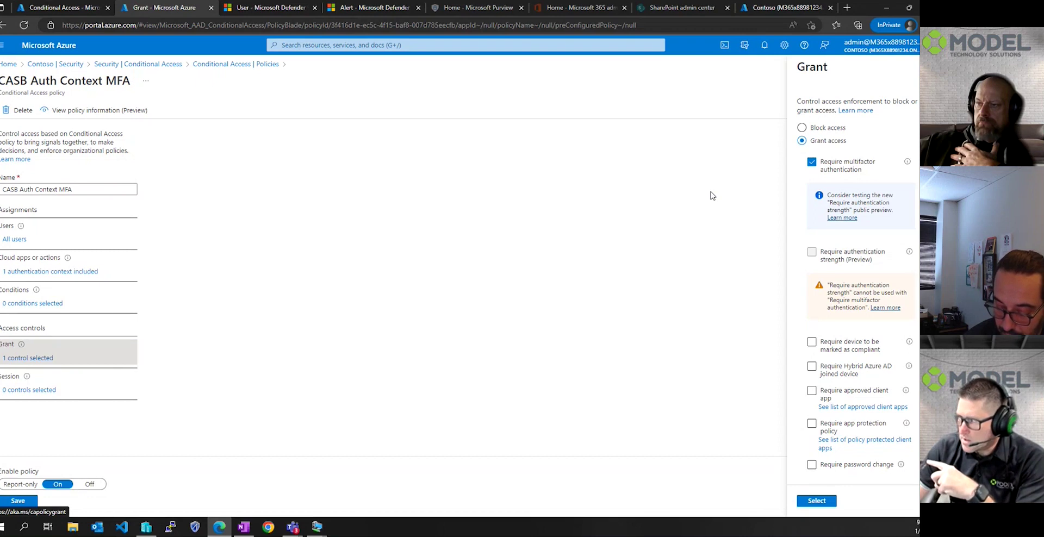
{"action": "key", "text": "Escape"}
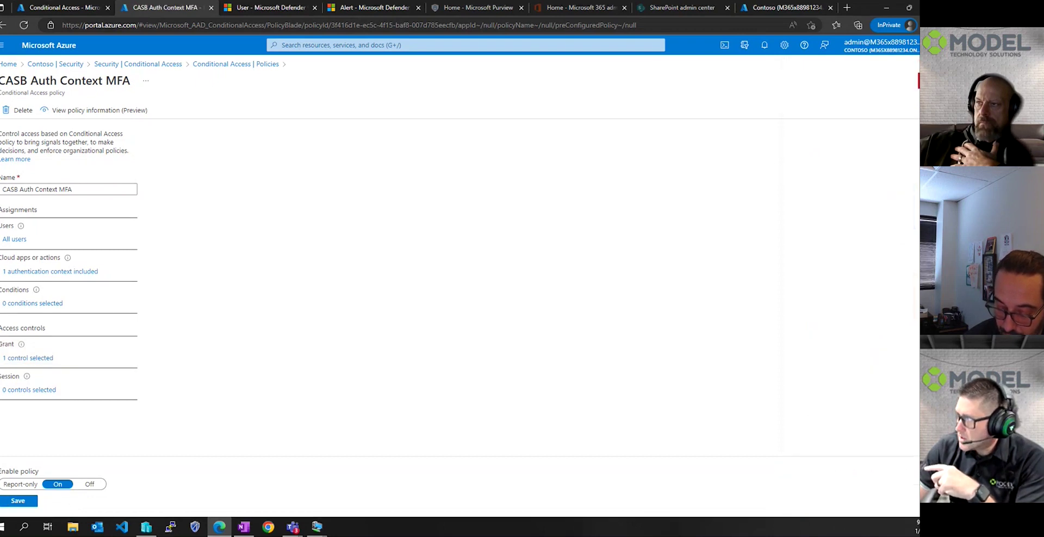
{"action": "key", "text": "Escape"}
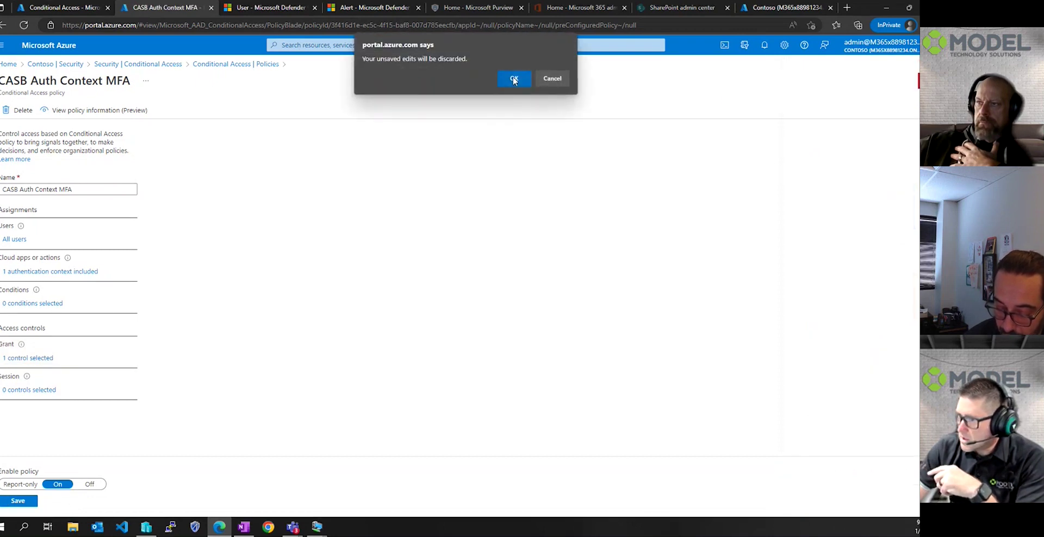
{"action": "left_click", "coordinate": [514, 79]}
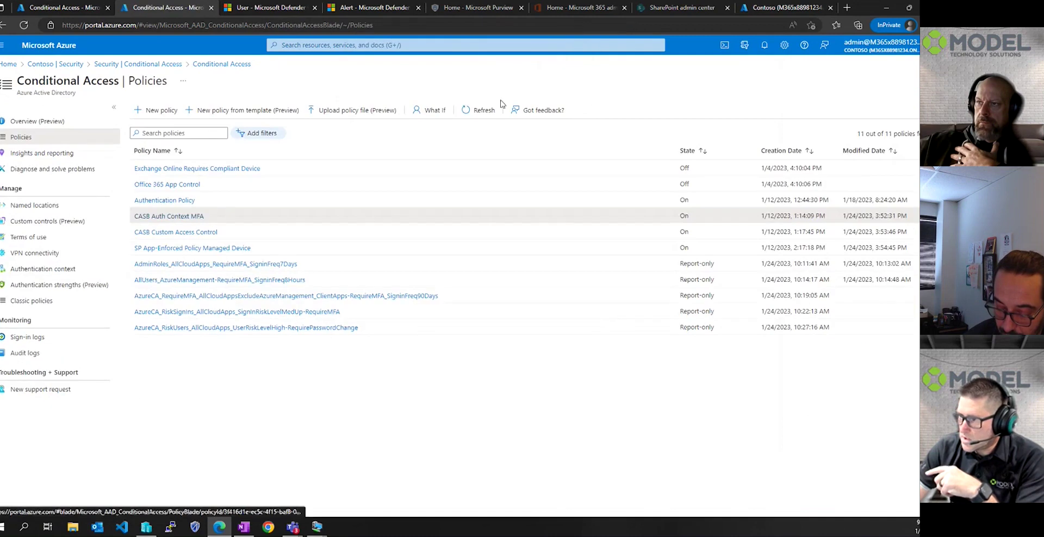
- Review the CASB Custom Access Control policy's users, cloud apps and session controls without saving
{"action": "left_click", "coordinate": [209, 233]}
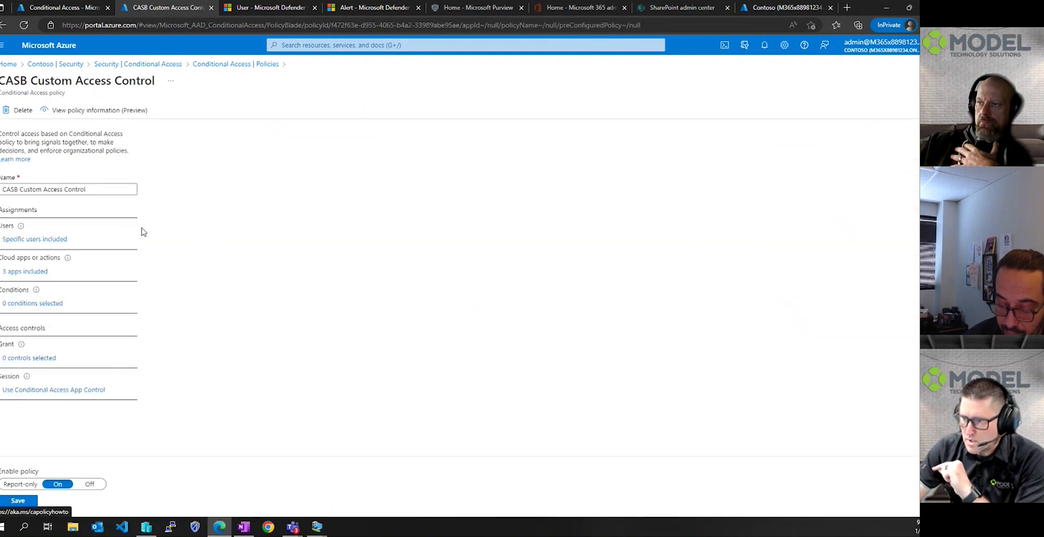
{"action": "left_click", "coordinate": [45, 241]}
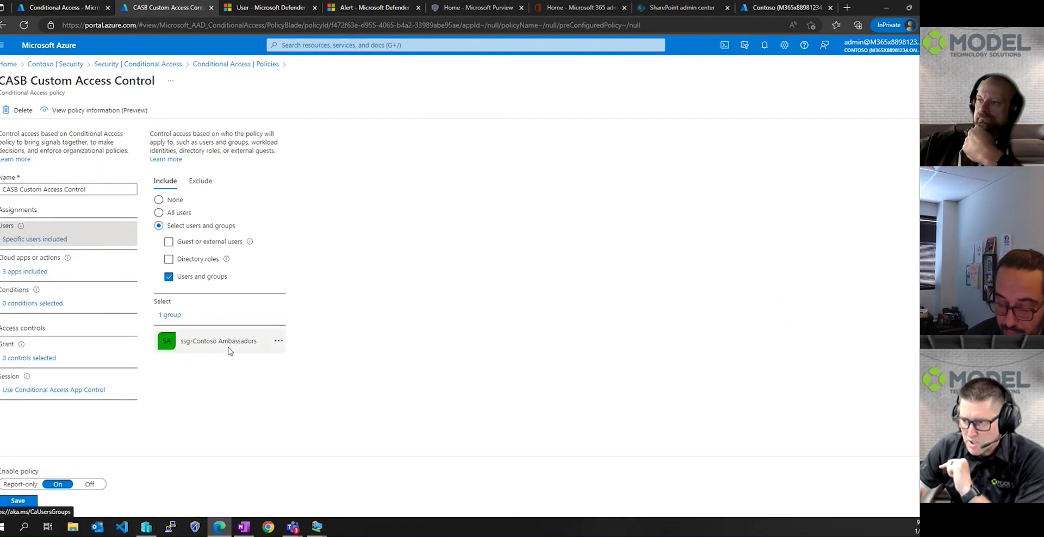
{"action": "left_click", "coordinate": [35, 273]}
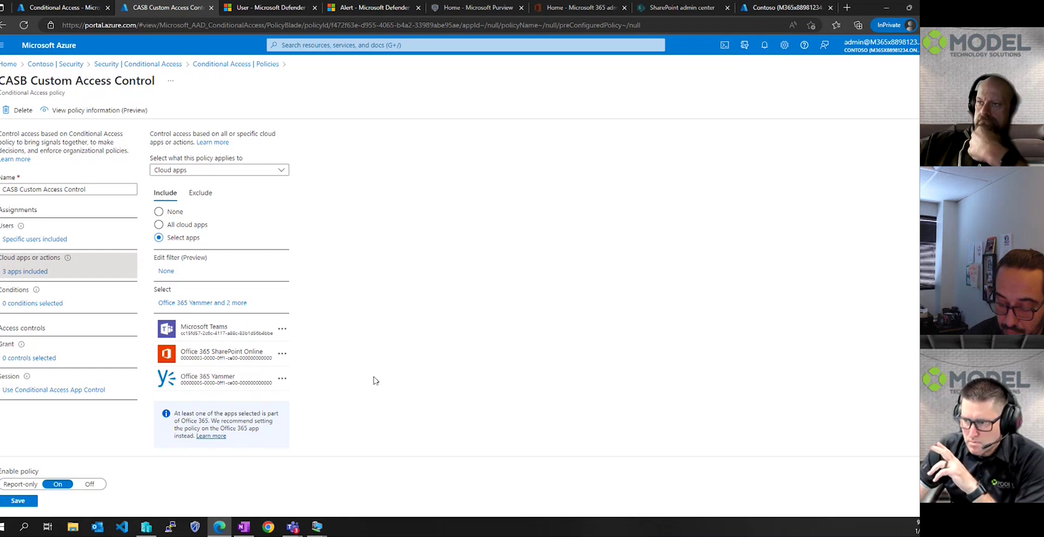
{"action": "left_click", "coordinate": [45, 392]}
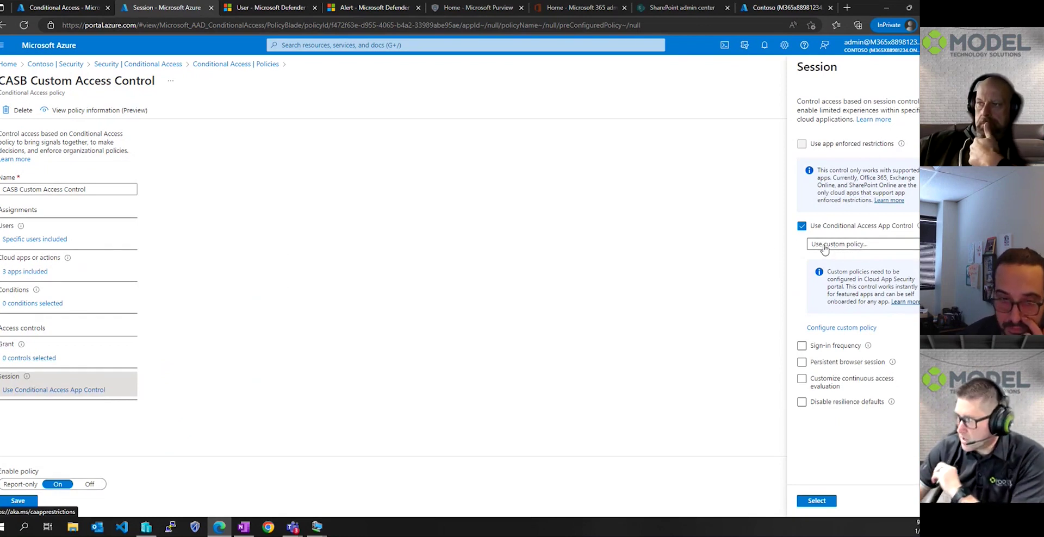
{"action": "key", "text": "Escape"}
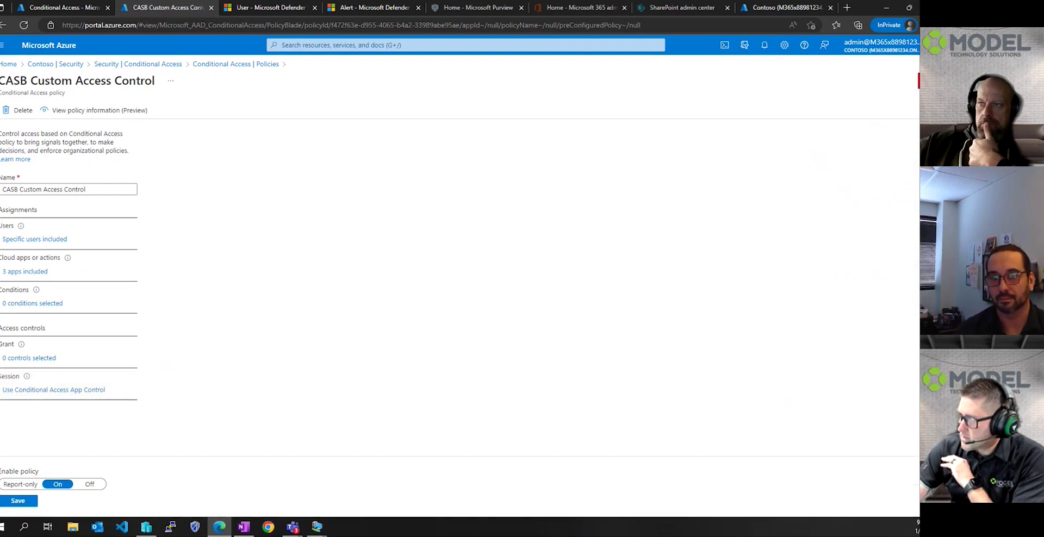
{"action": "left_click", "coordinate": [917, 82]}
{"action": "left_click", "coordinate": [507, 80]}
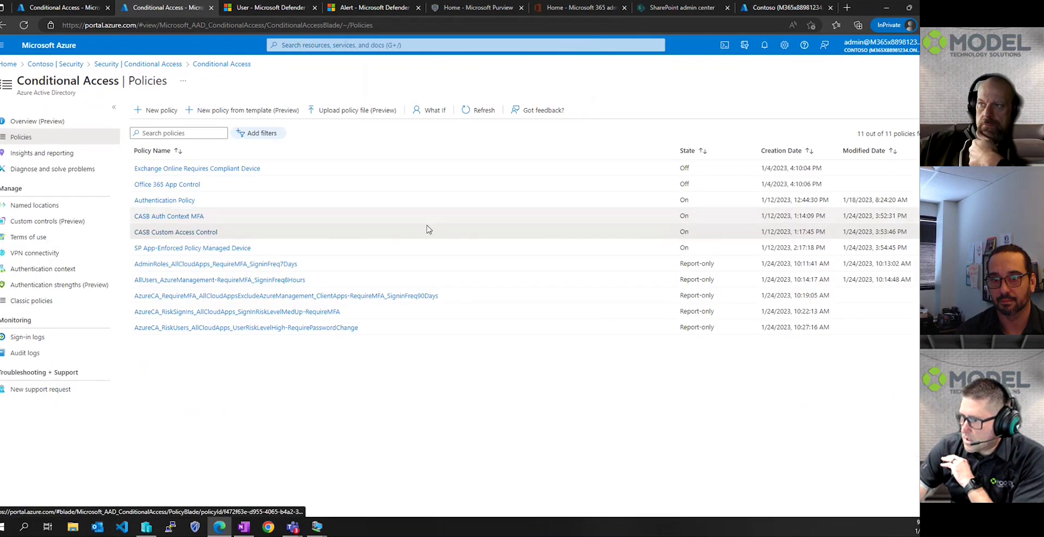
- Review SP App-Enforced Policy Managed Device's users, apps, client apps condition and session controls, unsaved
{"action": "left_click", "coordinate": [216, 251]}
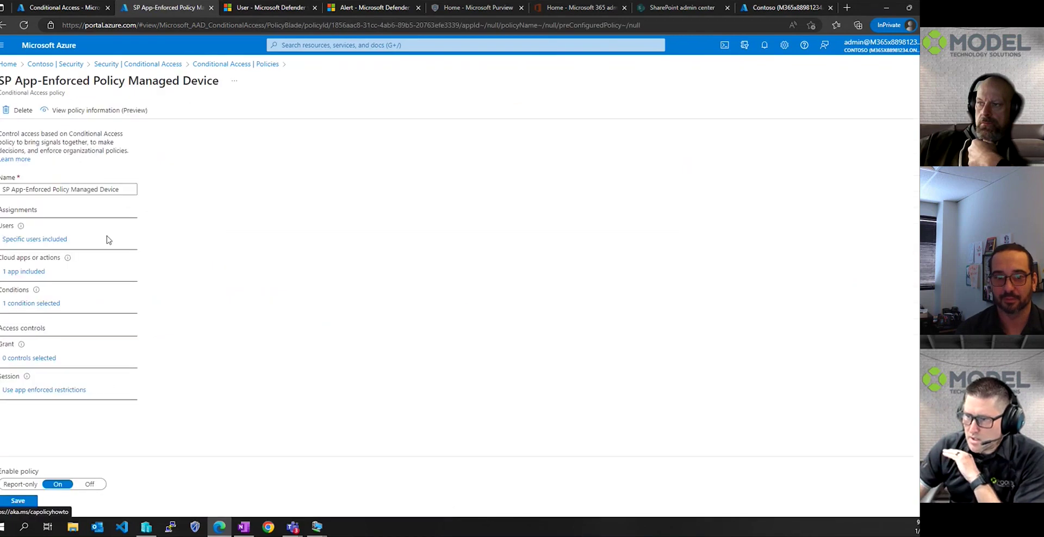
{"action": "left_click", "coordinate": [42, 239]}
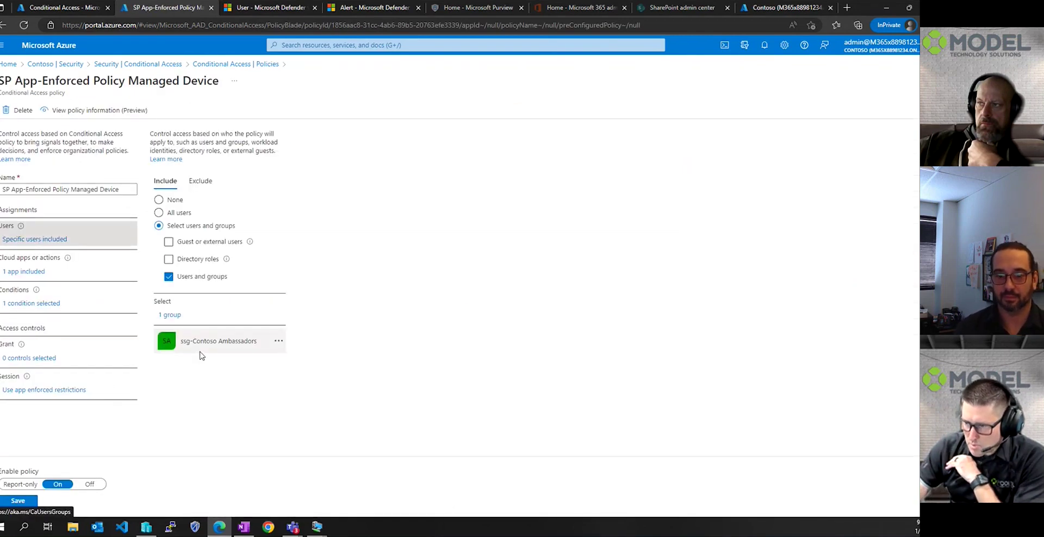
{"action": "left_click", "coordinate": [27, 272]}
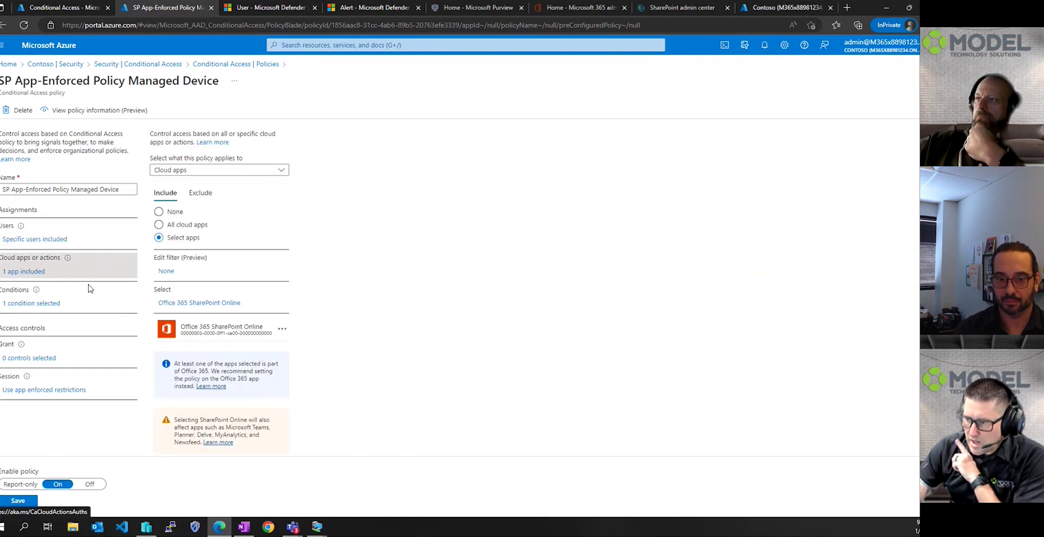
{"action": "left_click", "coordinate": [53, 304]}
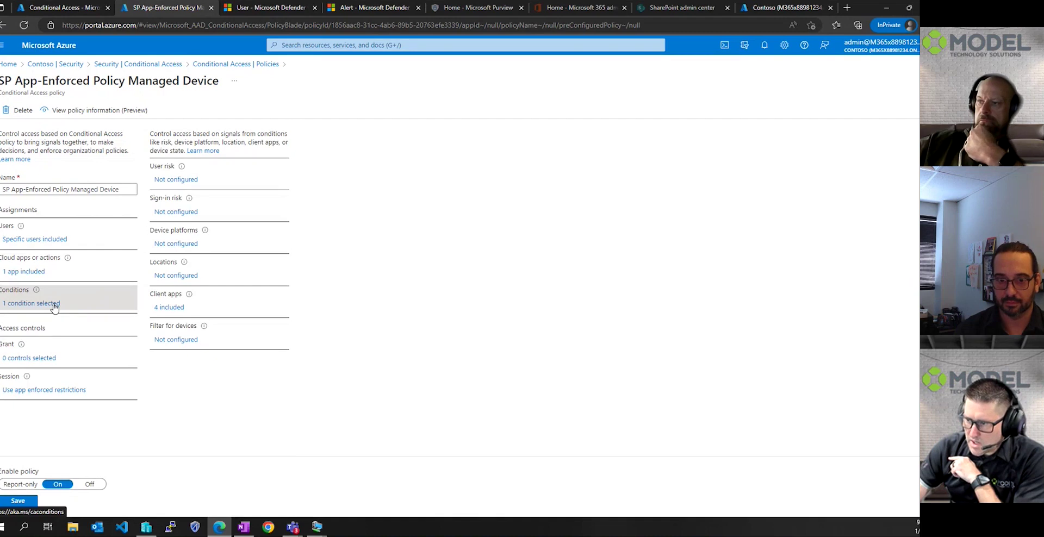
{"action": "left_click", "coordinate": [168, 309]}
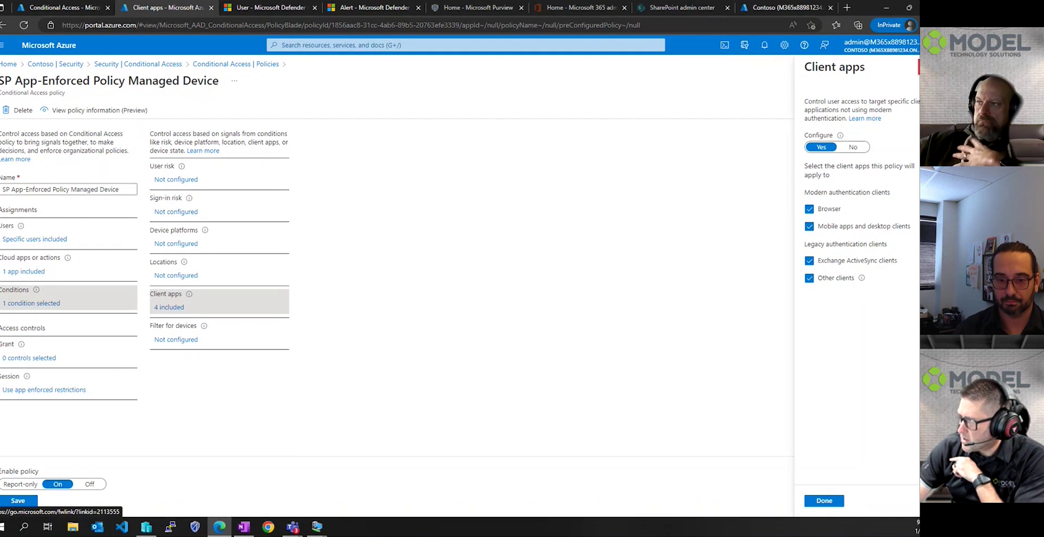
{"action": "left_click", "coordinate": [824, 501]}
{"action": "left_click", "coordinate": [64, 392]}
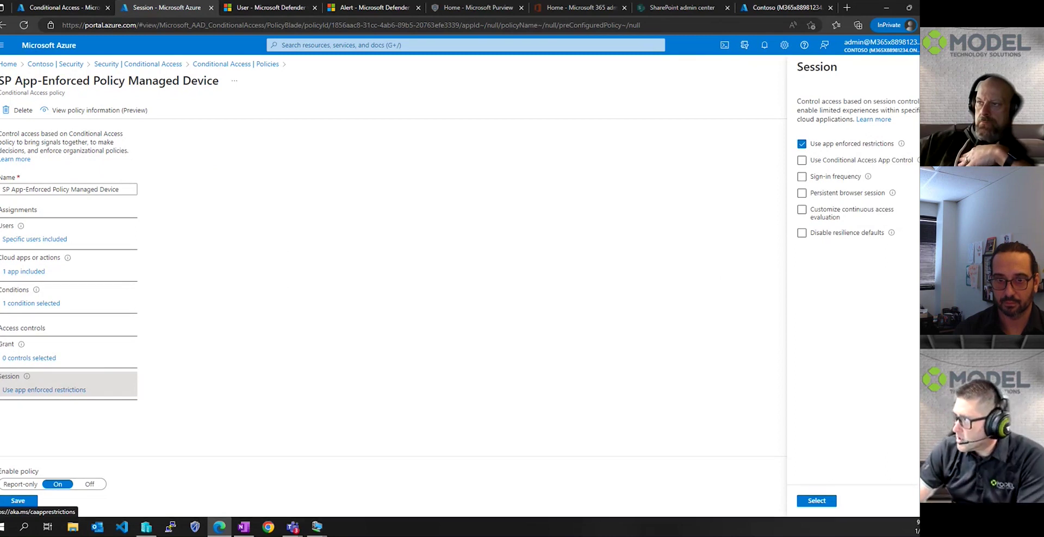
{"action": "key", "text": "Escape"}
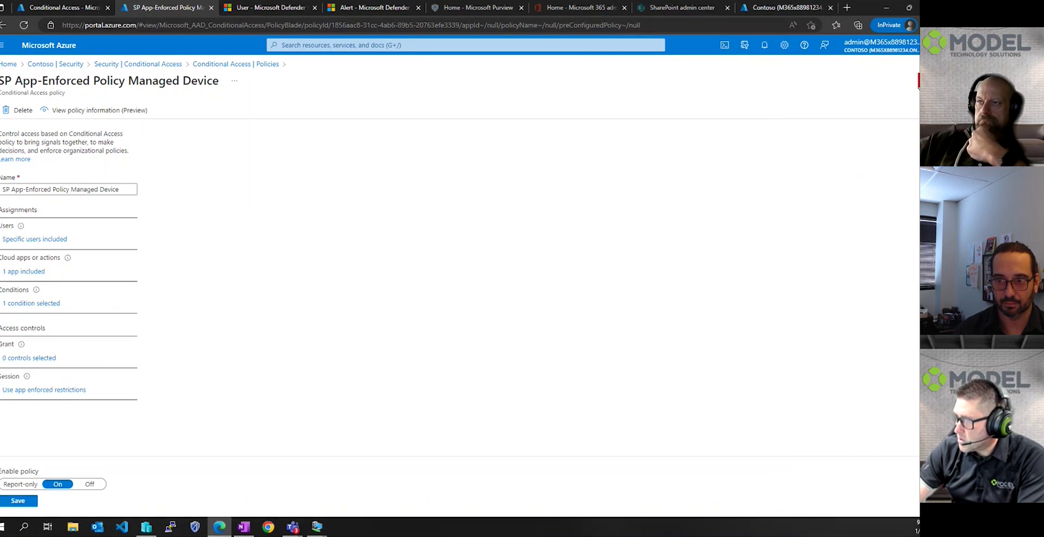
{"action": "key", "text": "Escape"}
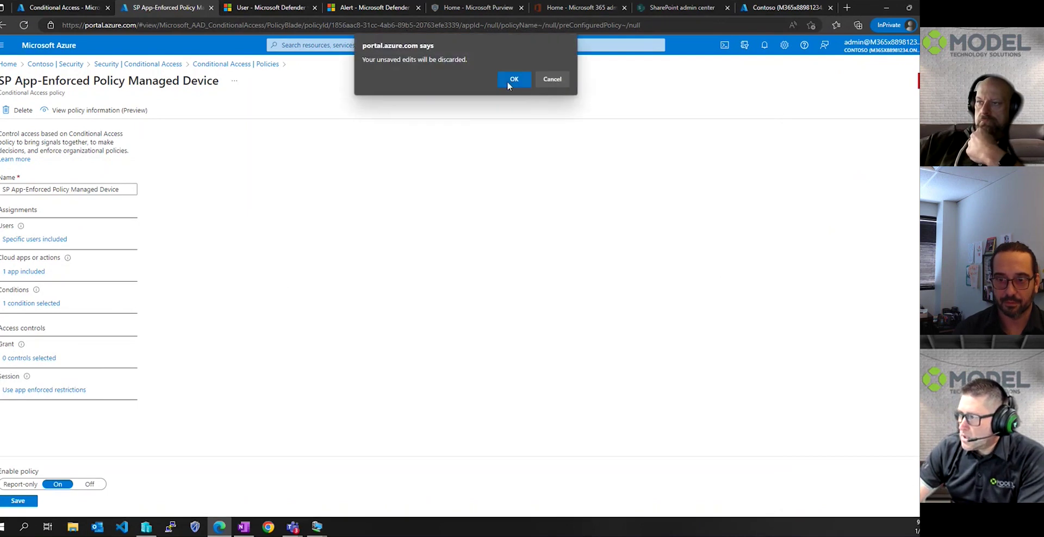
{"action": "left_click", "coordinate": [510, 81]}
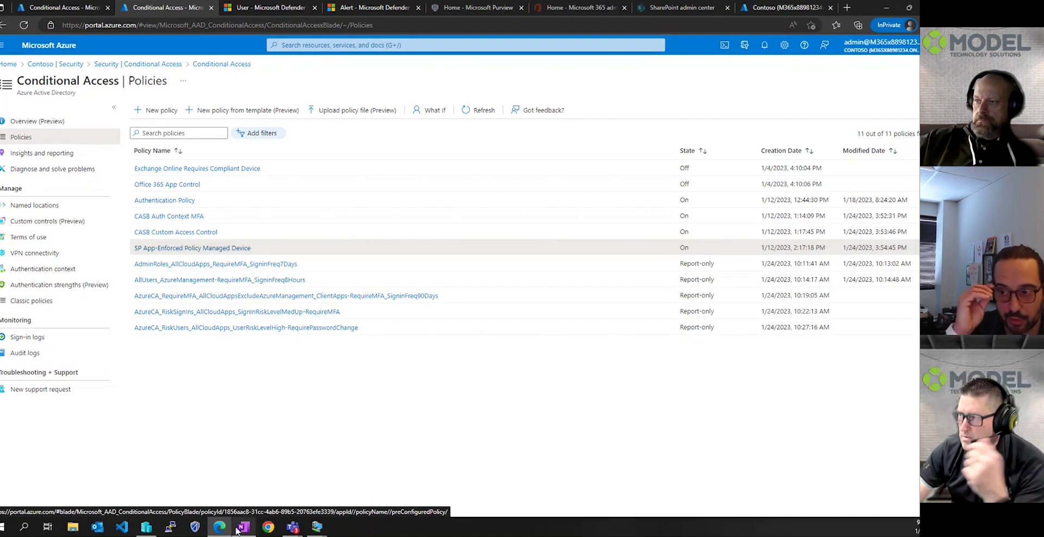
- Open the Defender for Cloud Apps policies list and filter names by 'Step'
{"action": "key", "text": "alt+Tab"}
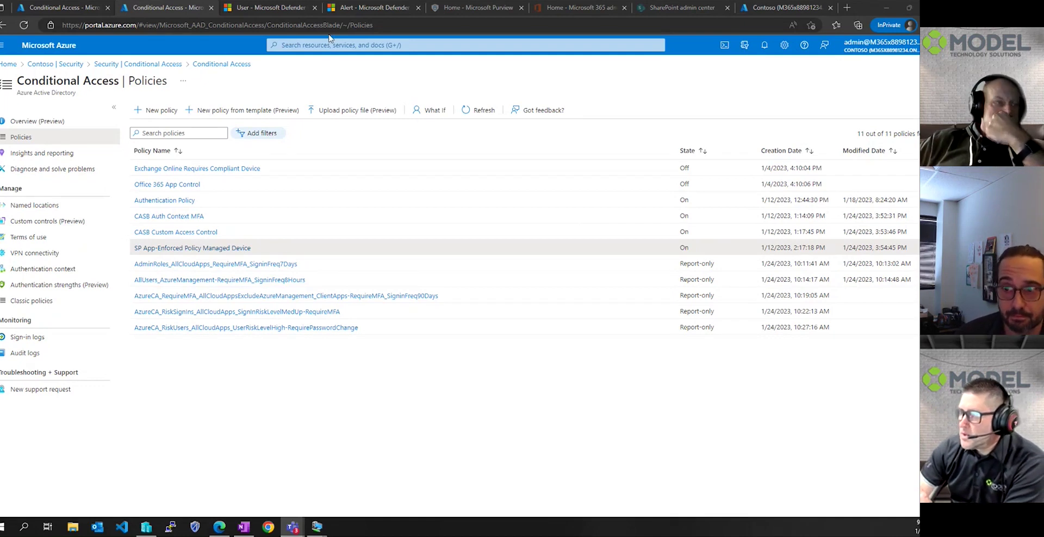
{"action": "left_click", "coordinate": [273, 9]}
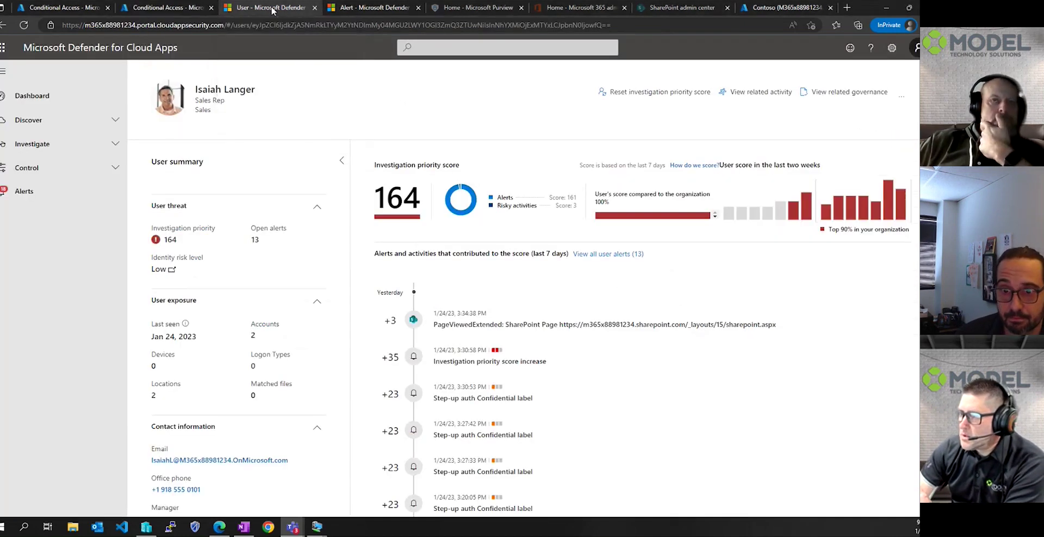
{"action": "left_click", "coordinate": [60, 99]}
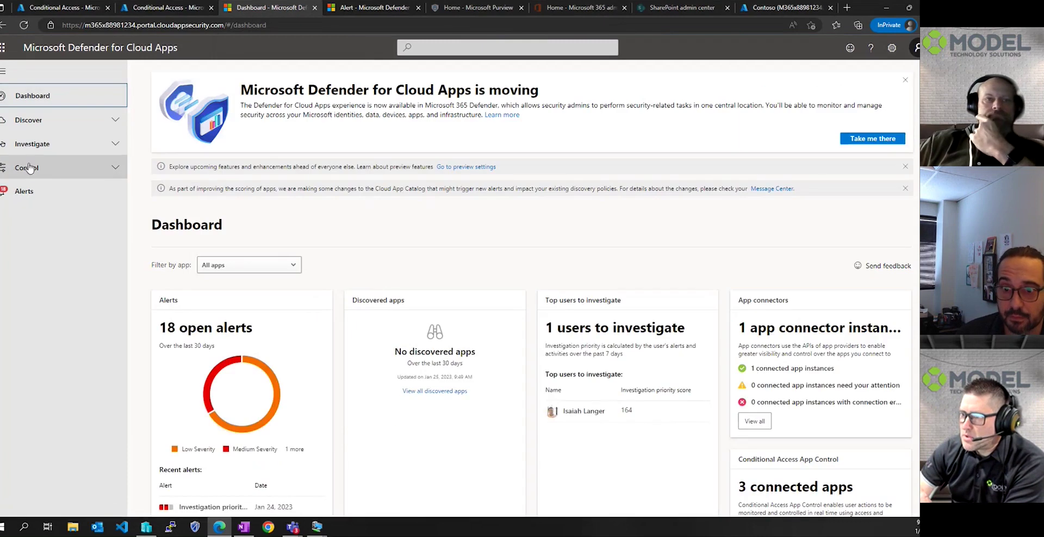
{"action": "left_click", "coordinate": [55, 170]}
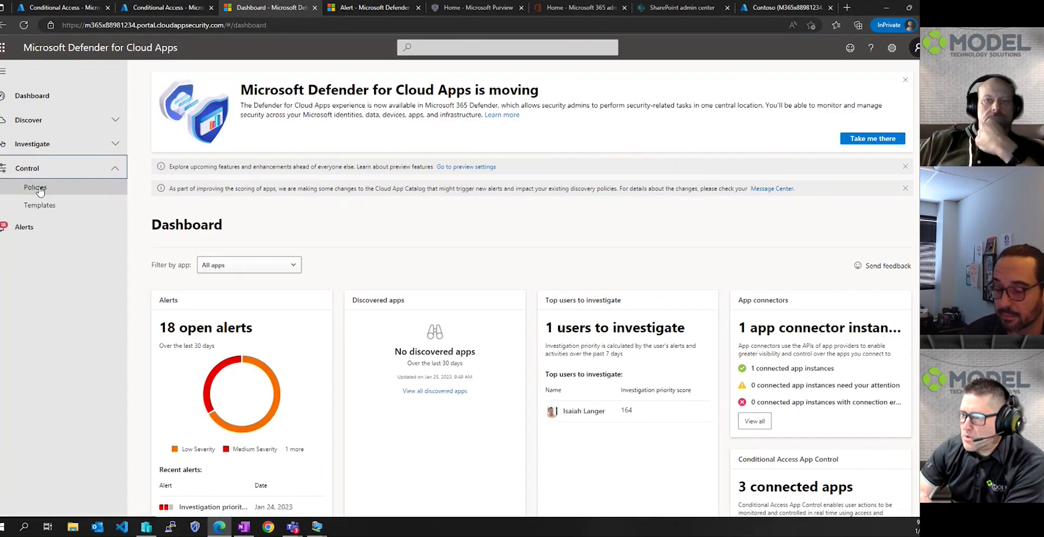
{"action": "left_click", "coordinate": [39, 190]}
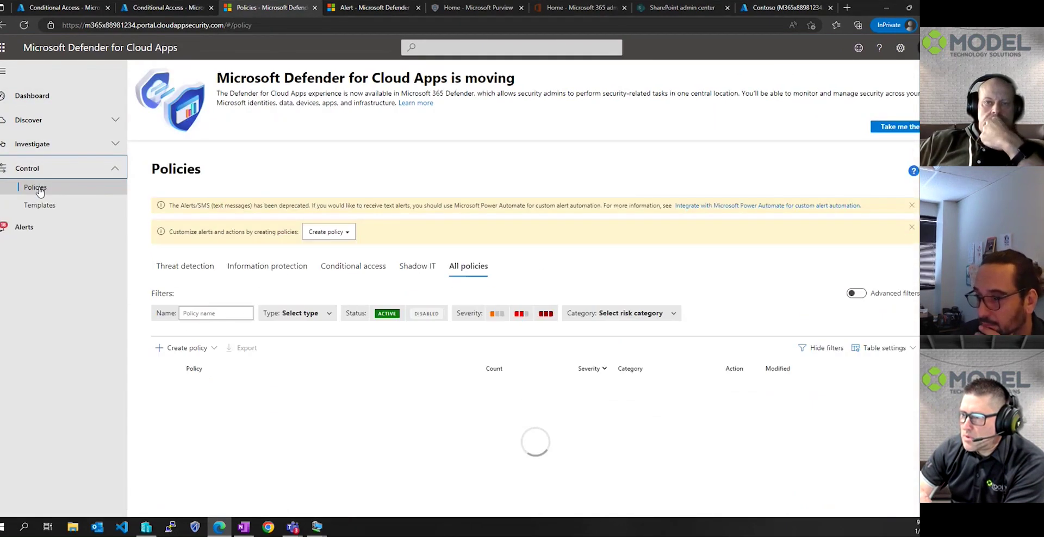
{"action": "left_click", "coordinate": [89, 13]}
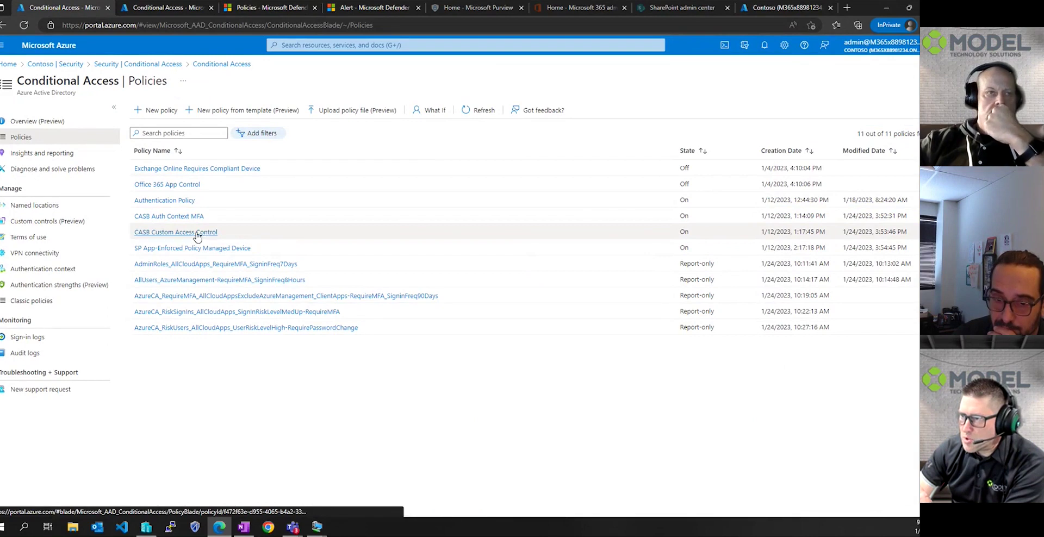
{"action": "left_click", "coordinate": [259, 6]}
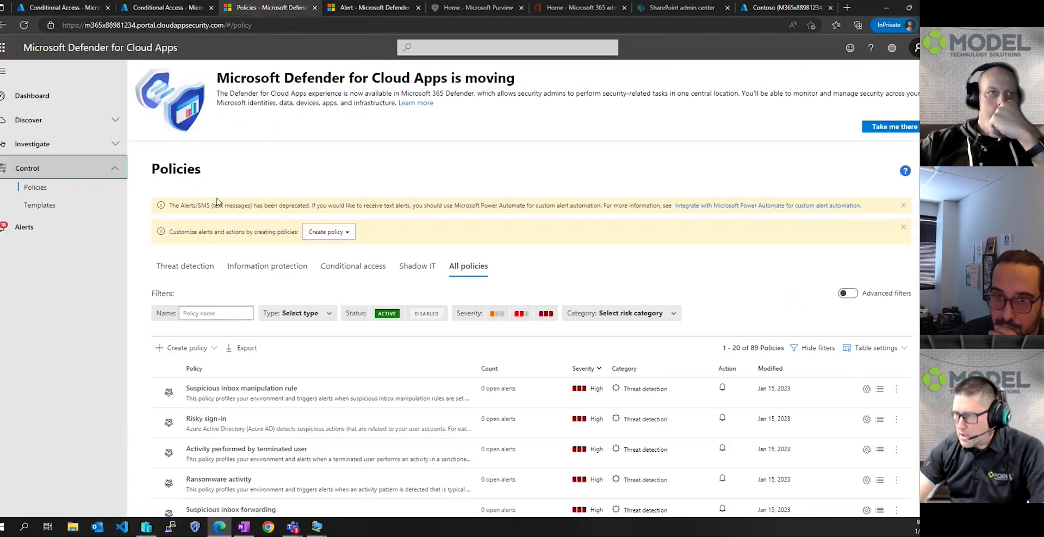
{"action": "type", "text": "Ste"}
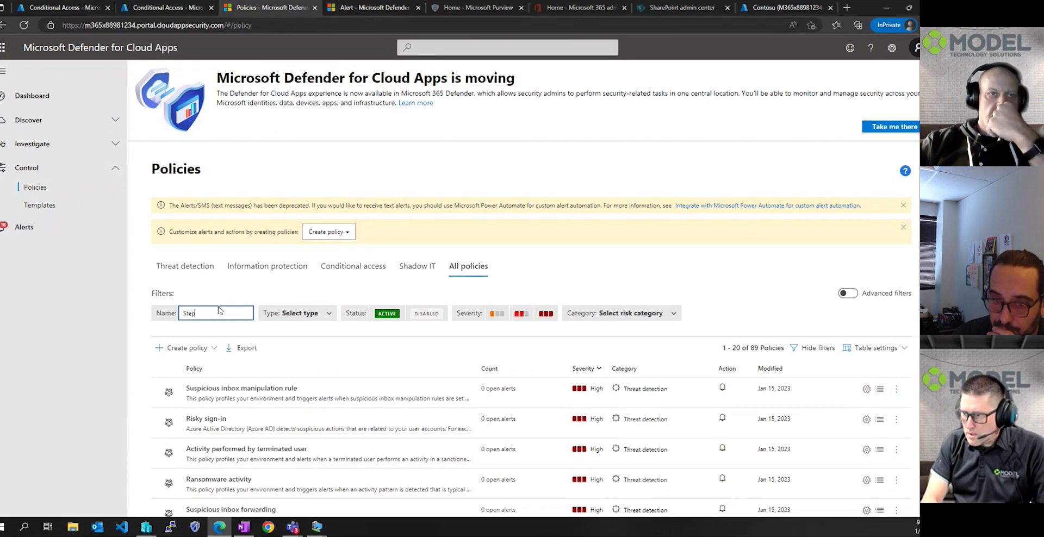
{"action": "type", "text": "p"}
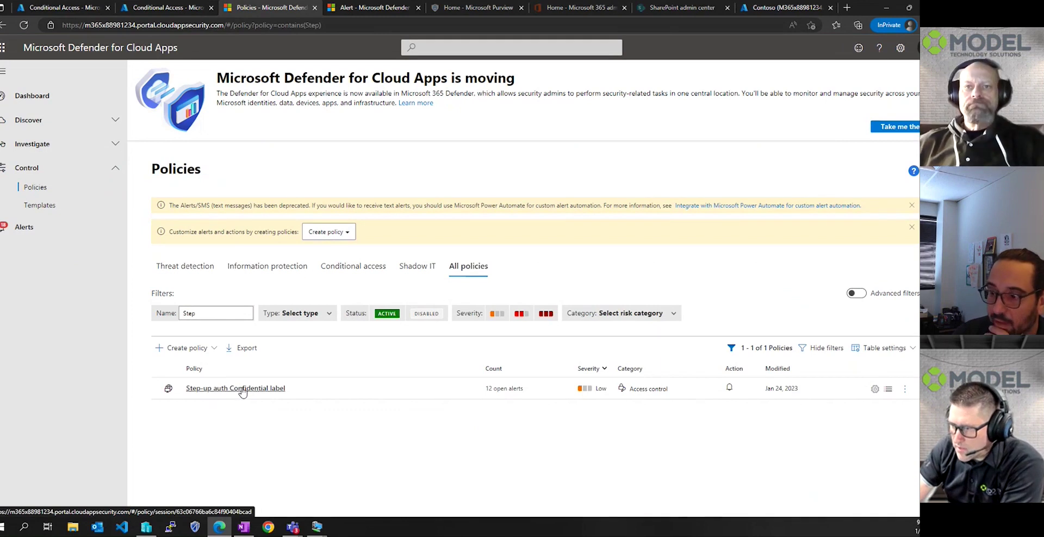
- Review the Step-up auth Confidential label policy's activity filters and step-up authentication action
{"action": "left_click", "coordinate": [242, 390]}
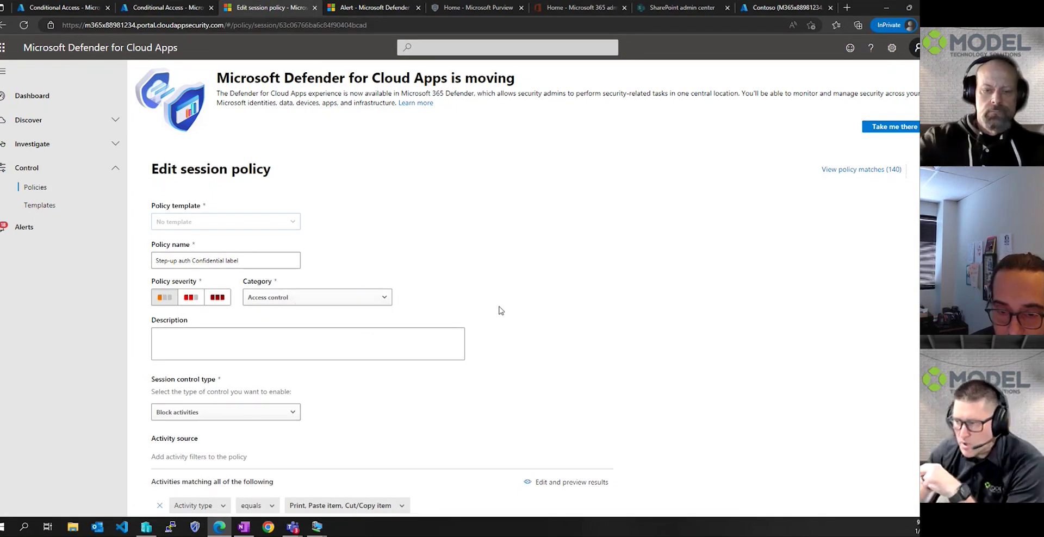
{"action": "scroll", "coordinate": [501, 311], "scroll_direction": "down", "scroll_amount": 2}
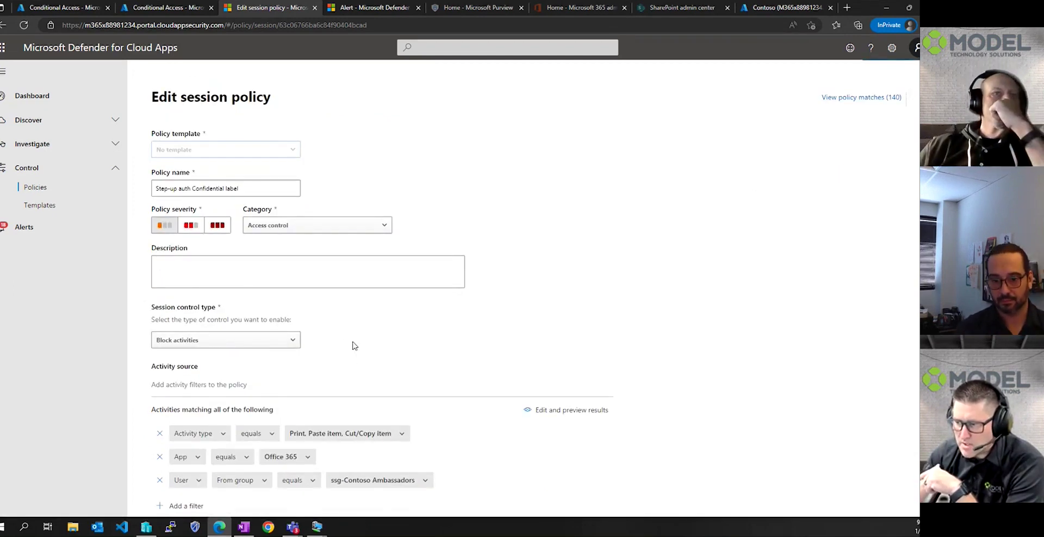
{"action": "scroll", "coordinate": [353, 345], "scroll_direction": "down", "scroll_amount": 1}
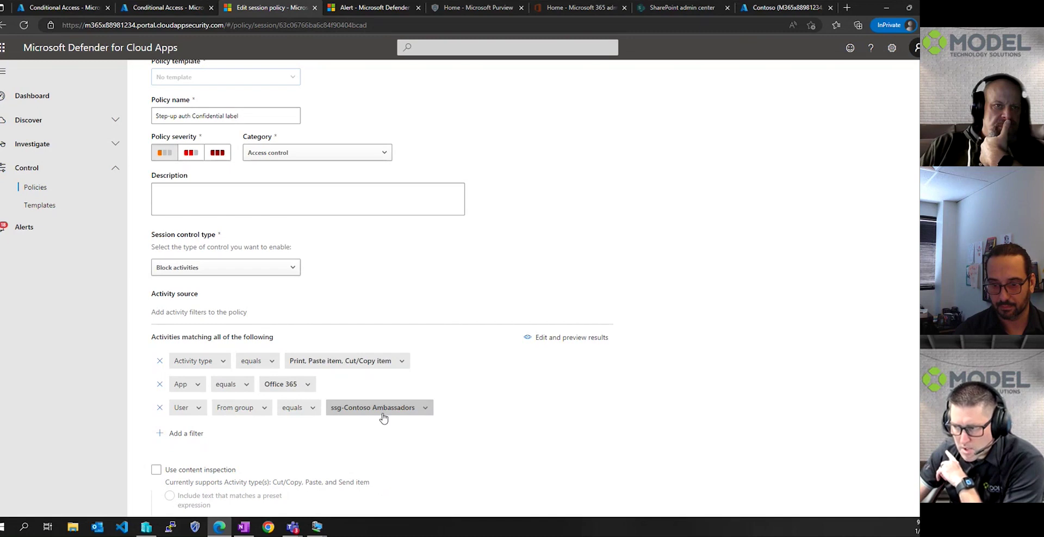
{"action": "scroll", "coordinate": [383, 418], "scroll_direction": "down", "scroll_amount": 8}
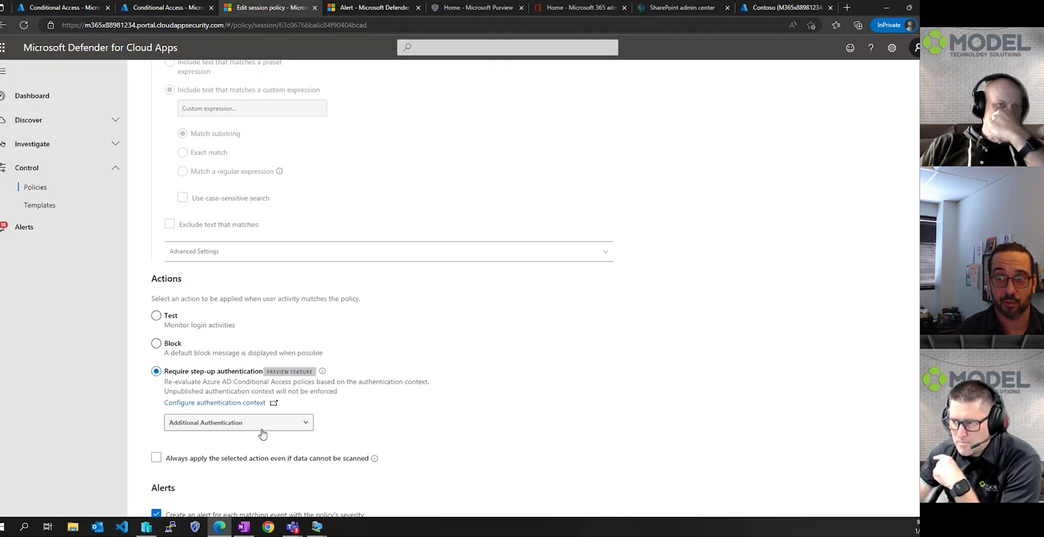
- Confirm CASB Auth Context MFA targets Additional Authentication, discarding any edits
{"action": "left_click", "coordinate": [74, 12]}
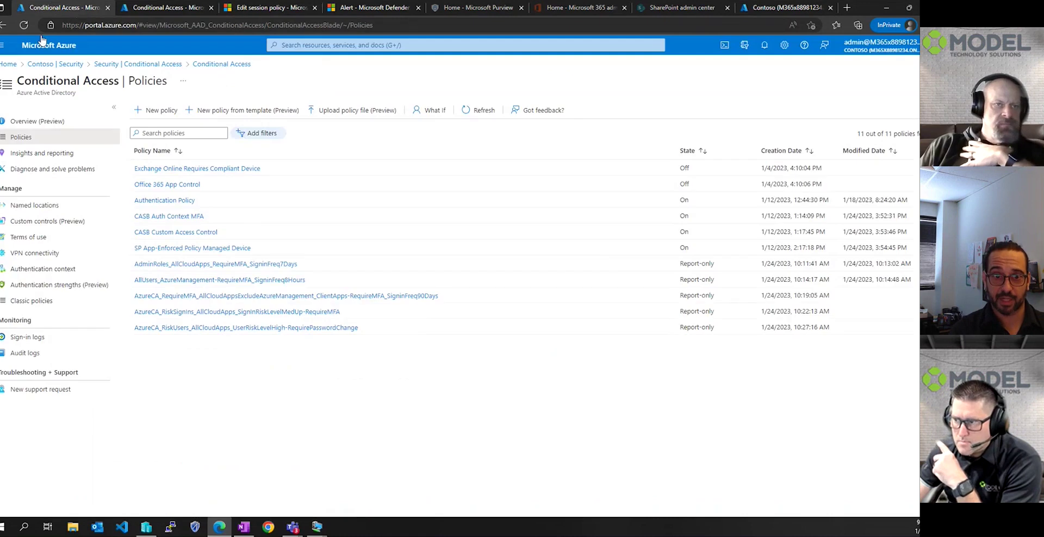
{"action": "left_click", "coordinate": [172, 219]}
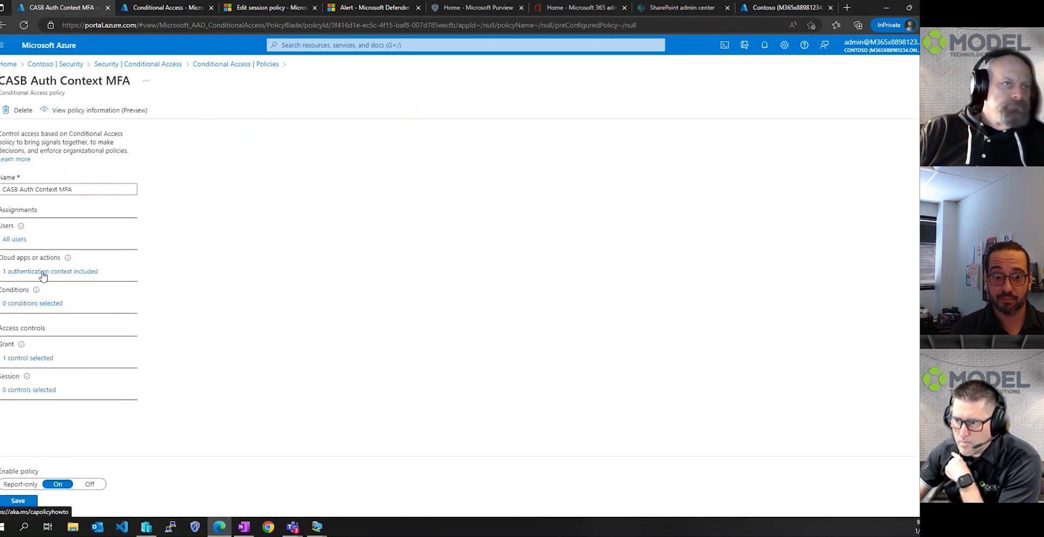
{"action": "left_click", "coordinate": [43, 274]}
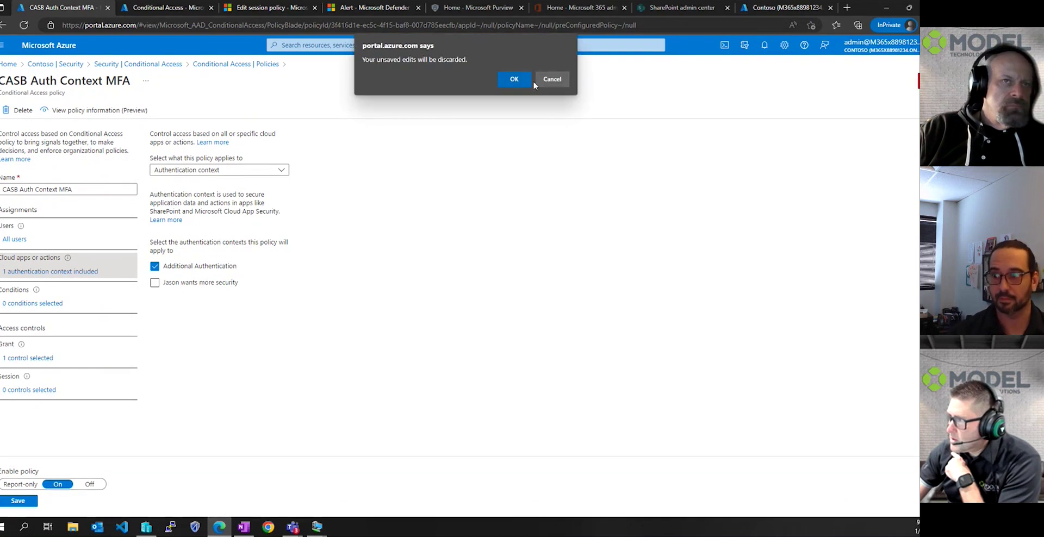
{"action": "left_click", "coordinate": [512, 80]}
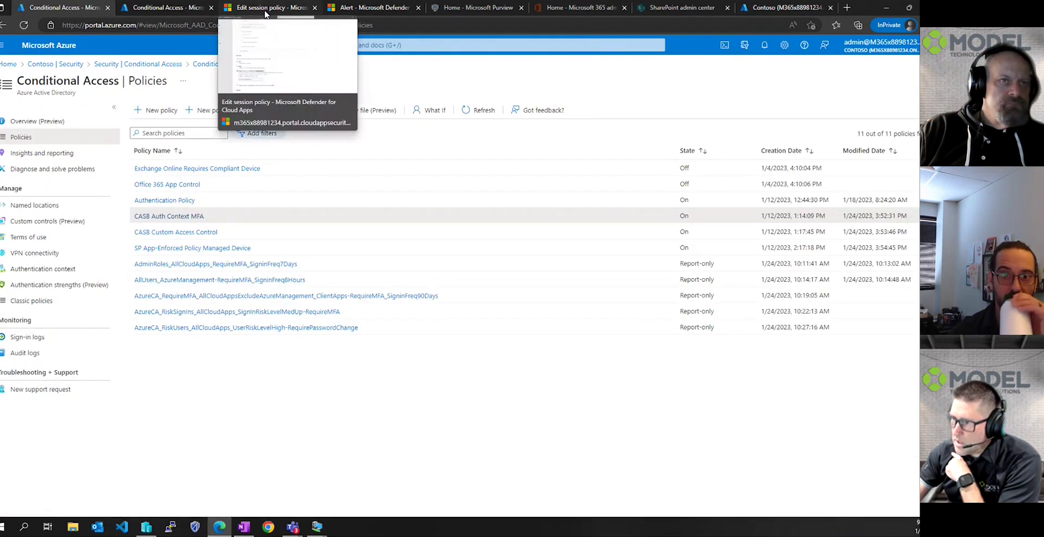
{"action": "left_click", "coordinate": [266, 11]}
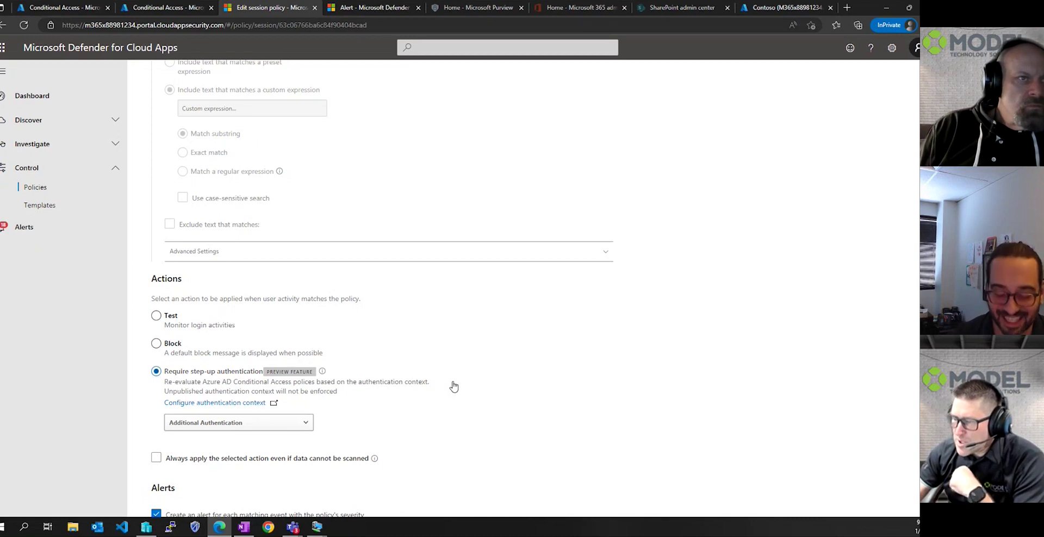
- Cancel the Step-up auth Confidential label session policy without saving changes
{"action": "scroll", "coordinate": [452, 387], "scroll_direction": "up", "scroll_amount": 4}
{"action": "scroll", "coordinate": [455, 385], "scroll_direction": "up", "scroll_amount": 3}
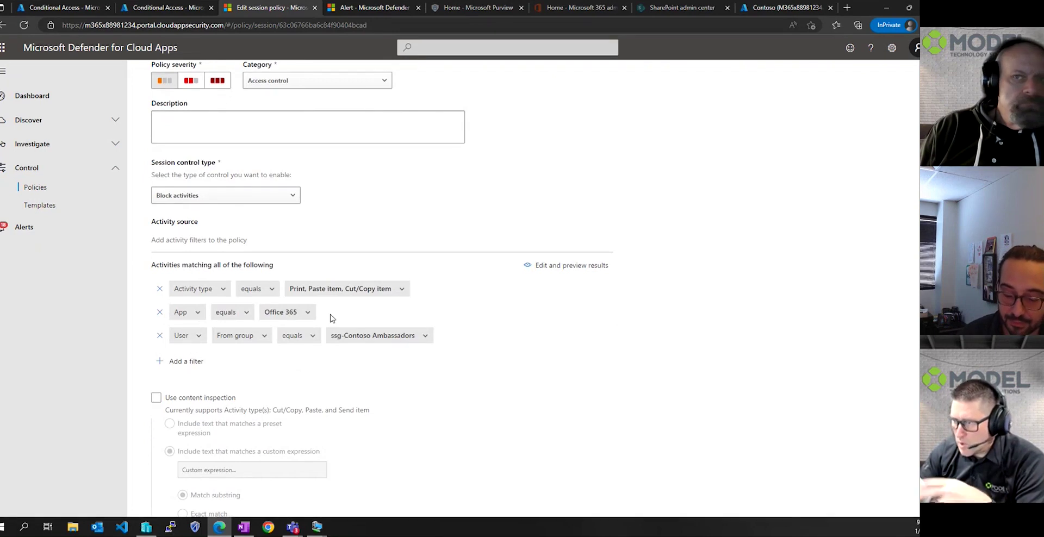
{"action": "scroll", "coordinate": [565, 468], "scroll_direction": "down", "scroll_amount": 9}
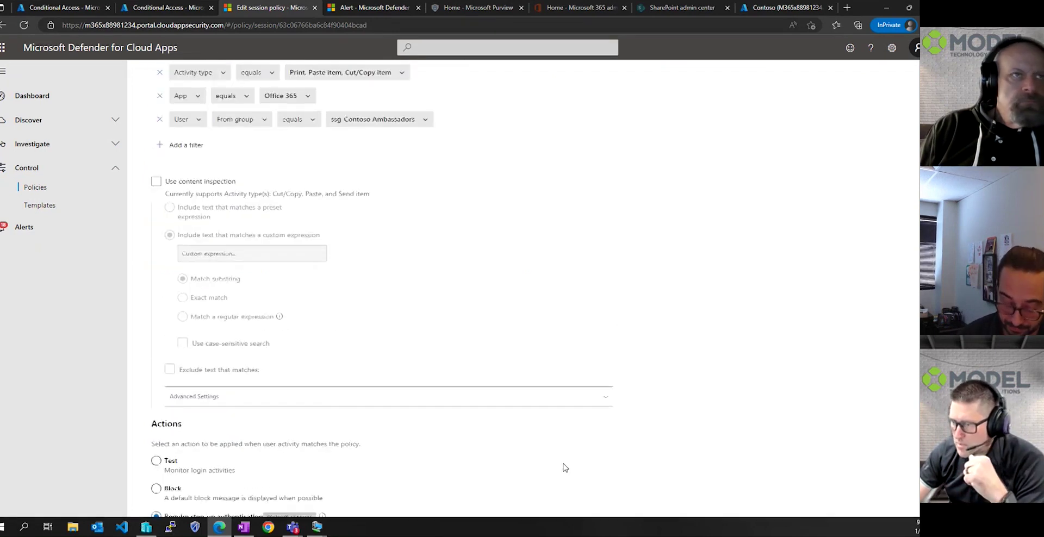
{"action": "scroll", "coordinate": [565, 468], "scroll_direction": "down", "scroll_amount": 3}
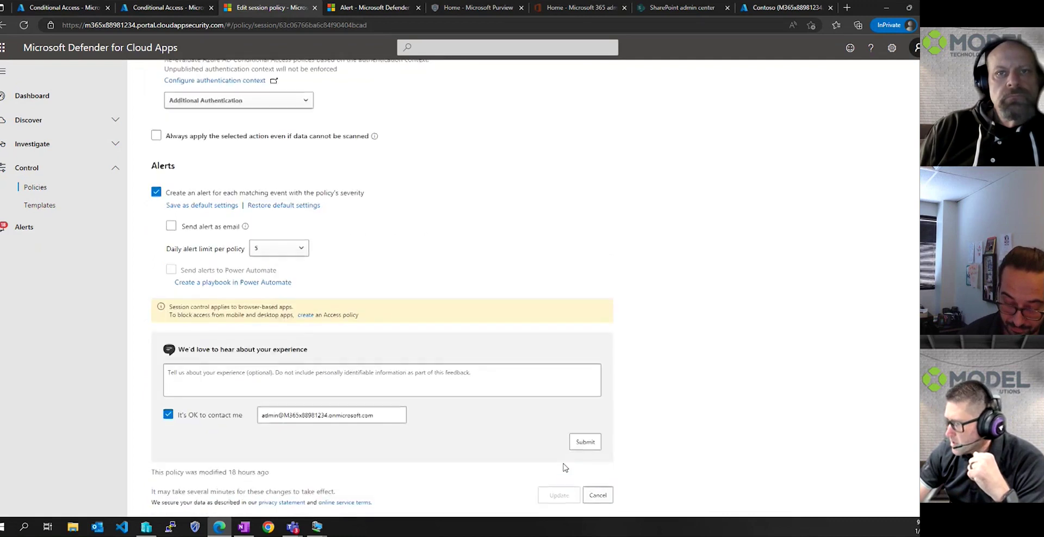
{"action": "left_click", "coordinate": [597, 496]}
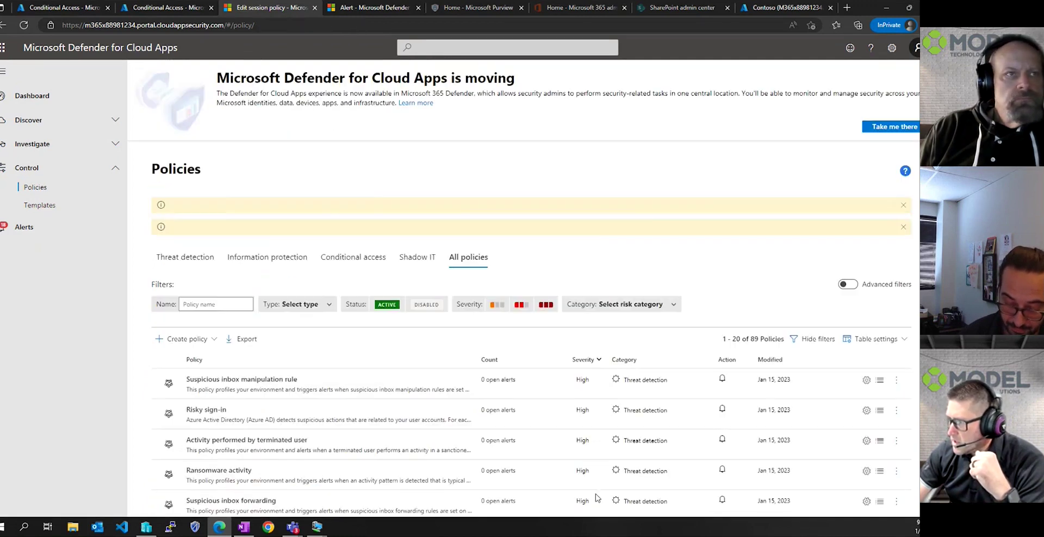
- Go to Information protection in the Microsoft Purview compliance portal
{"action": "left_click", "coordinate": [474, 9]}
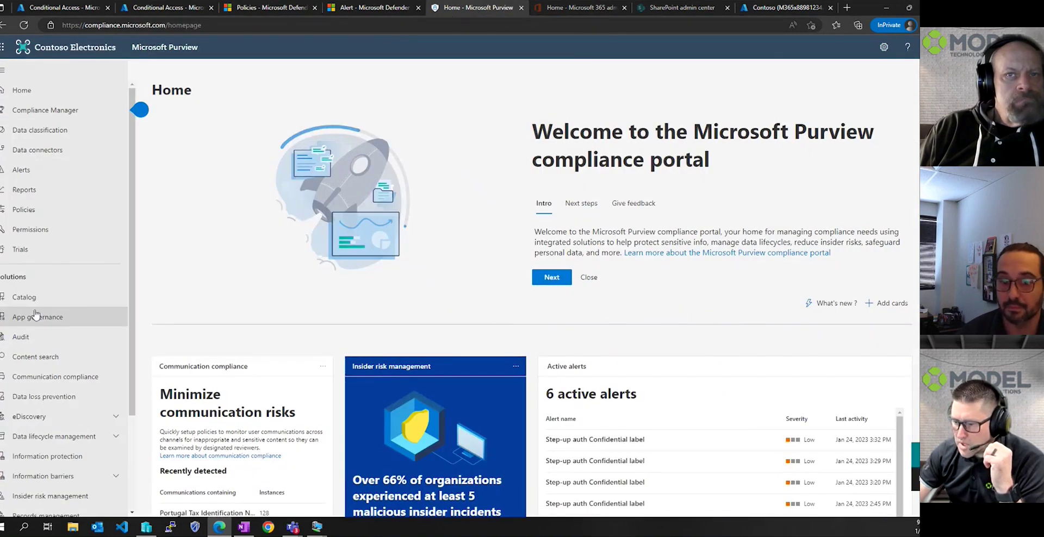
{"action": "left_click", "coordinate": [36, 462]}
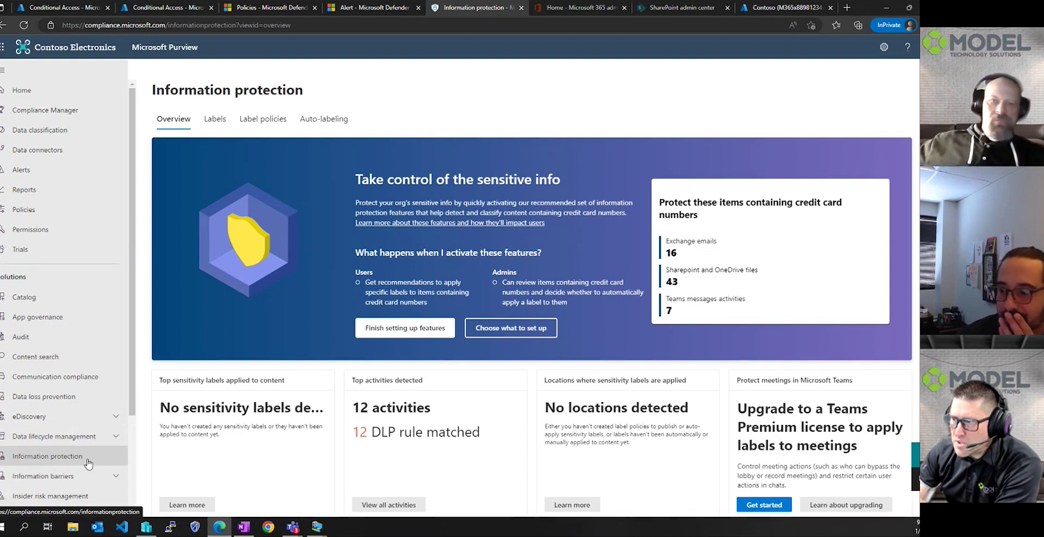
- View Highly Confidential's Device Compliance label 1 12 2023, then list the label policies
{"action": "left_click", "coordinate": [216, 121]}
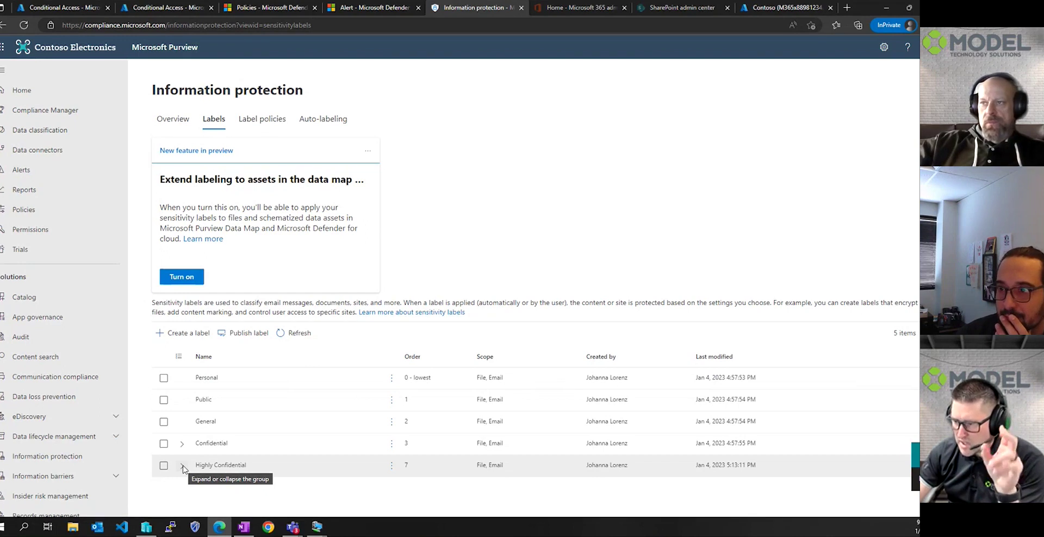
{"action": "left_click", "coordinate": [182, 466]}
{"action": "scroll", "coordinate": [183, 469], "scroll_direction": "down", "scroll_amount": 1}
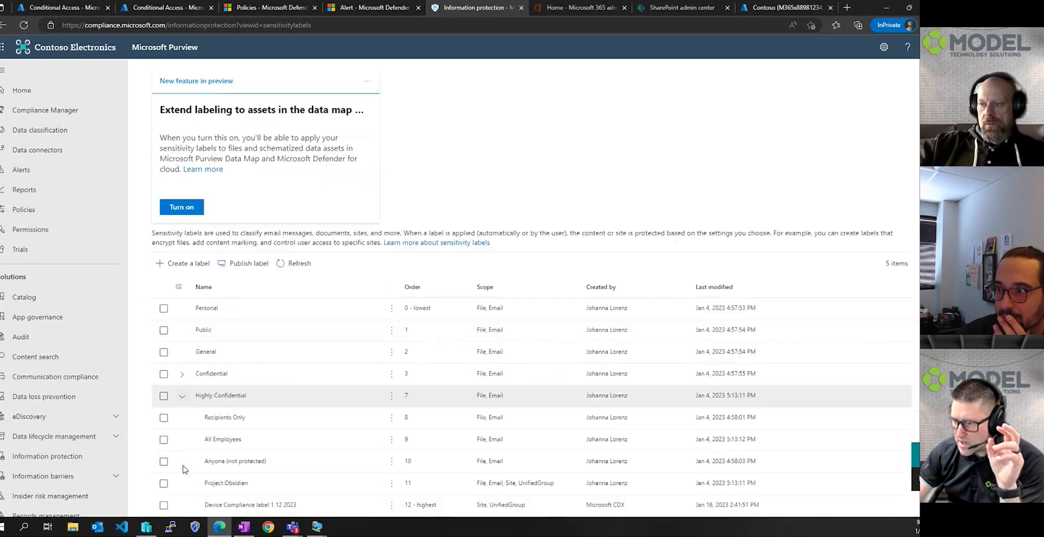
{"action": "left_click", "coordinate": [222, 506]}
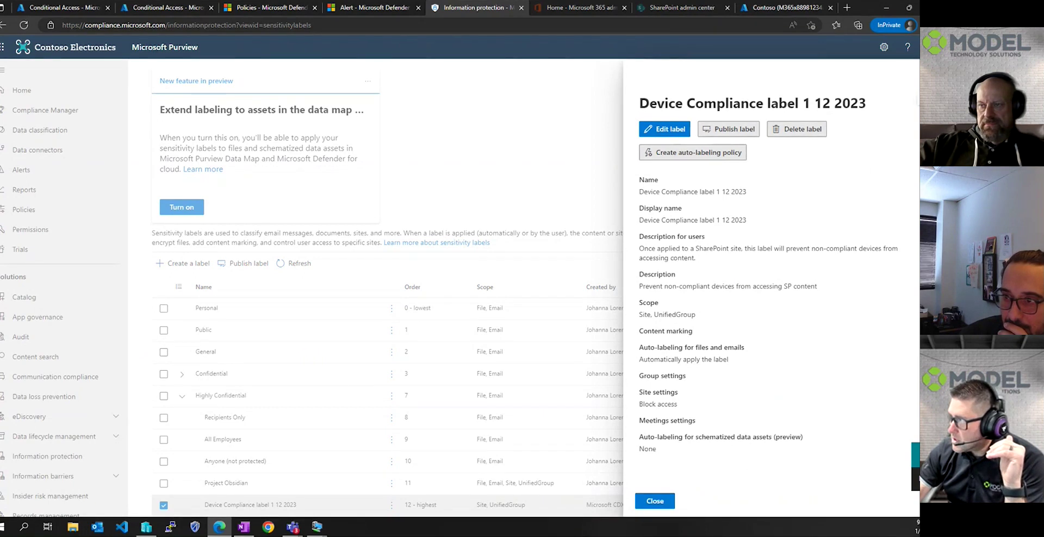
{"action": "key", "text": "Escape"}
{"action": "left_click", "coordinate": [271, 125]}
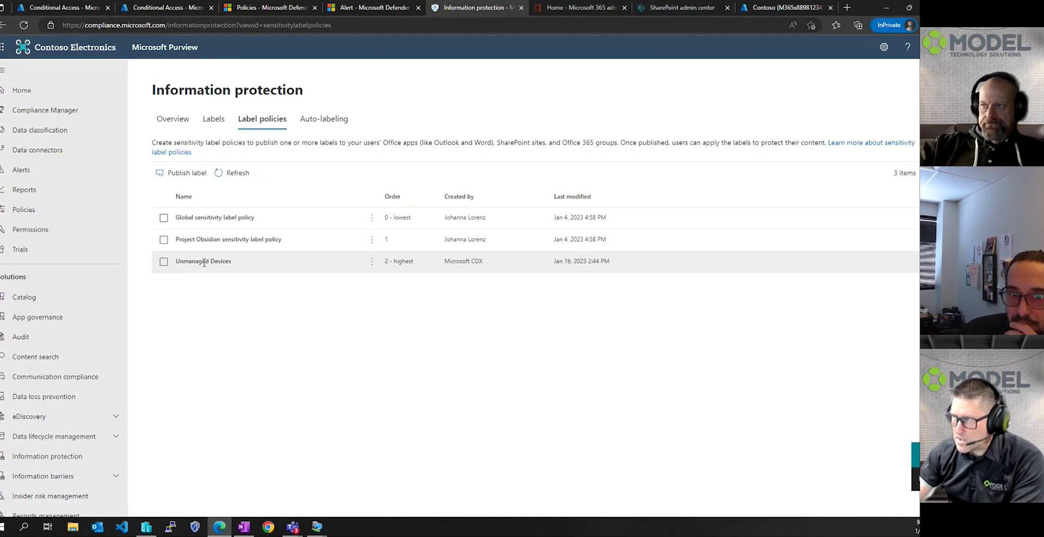
- Check the U.S. Sales site's policies for the Device Compliance label 1 12 2023
{"action": "left_click", "coordinate": [654, 11]}
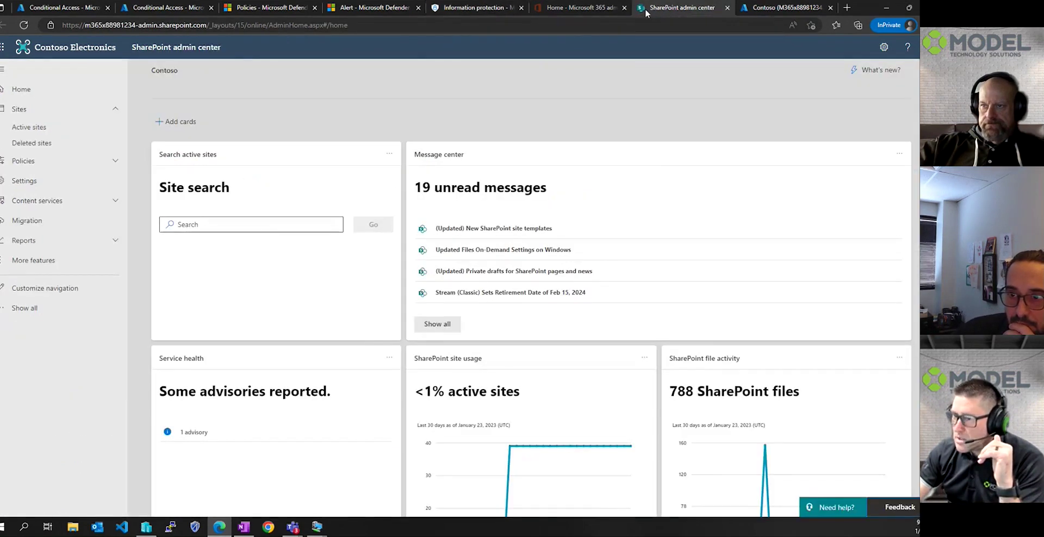
{"action": "left_click", "coordinate": [37, 133]}
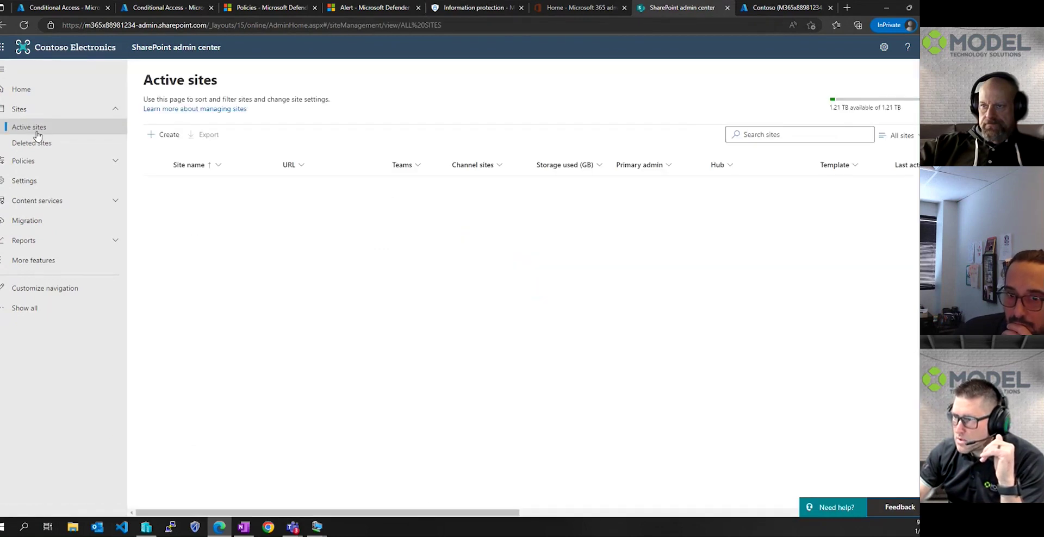
{"action": "scroll", "coordinate": [231, 253], "scroll_direction": "down", "scroll_amount": 8}
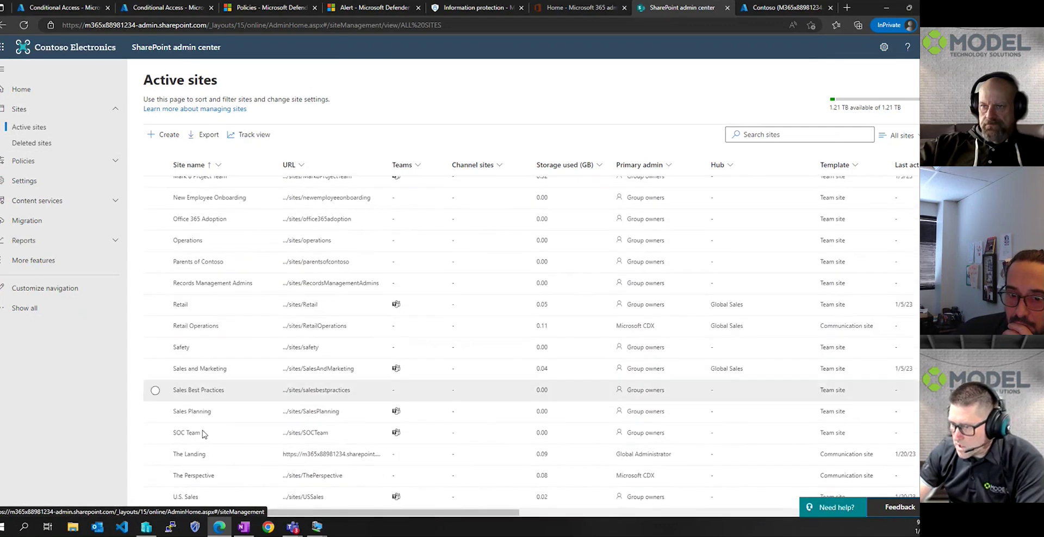
{"action": "left_click", "coordinate": [187, 497]}
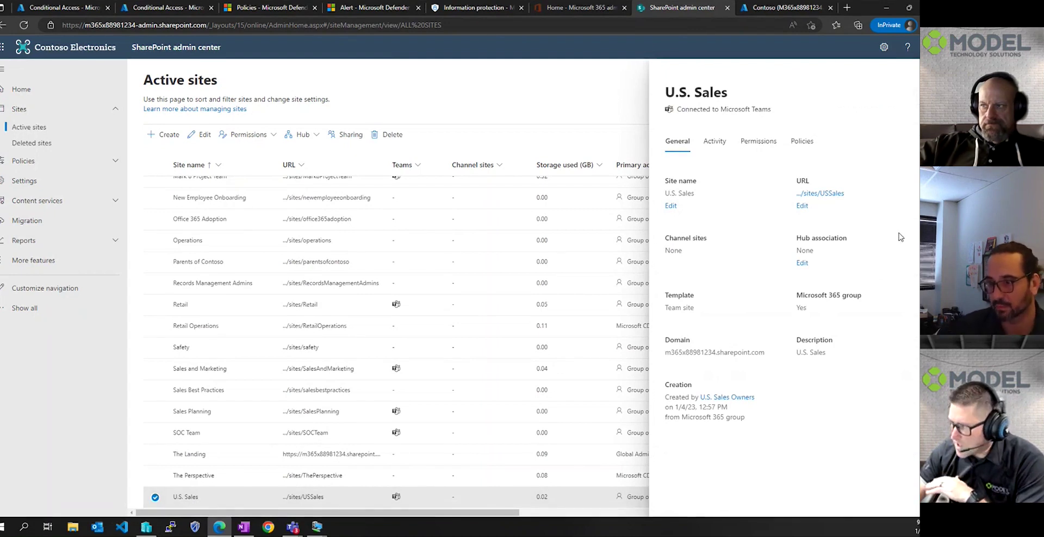
{"action": "left_click", "coordinate": [793, 144]}
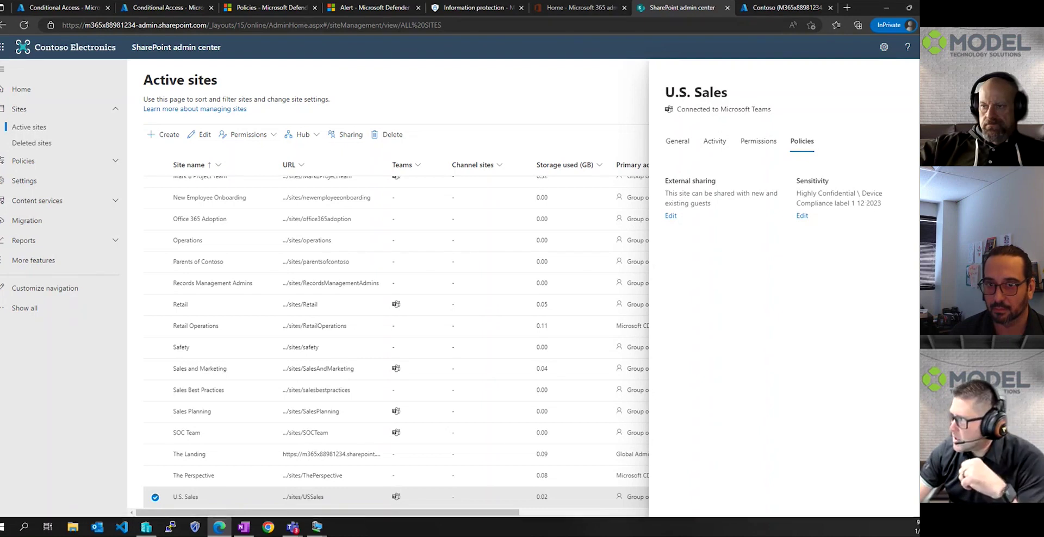
{"action": "key", "text": "Escape"}
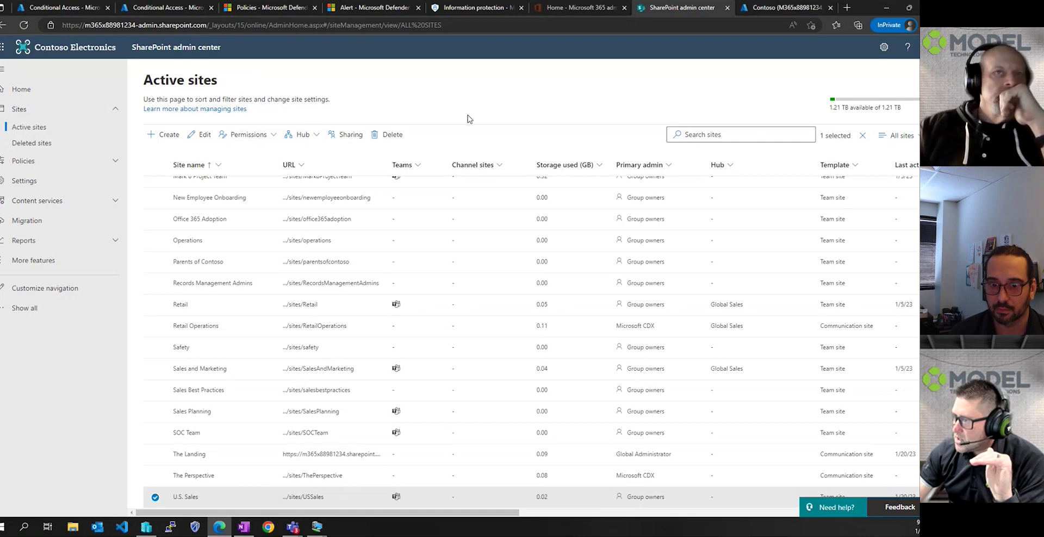
- Restart Edge in the managed VM and launch SharePoint from the Office app launcher
{"action": "mouse_move", "coordinate": [317, 531]}
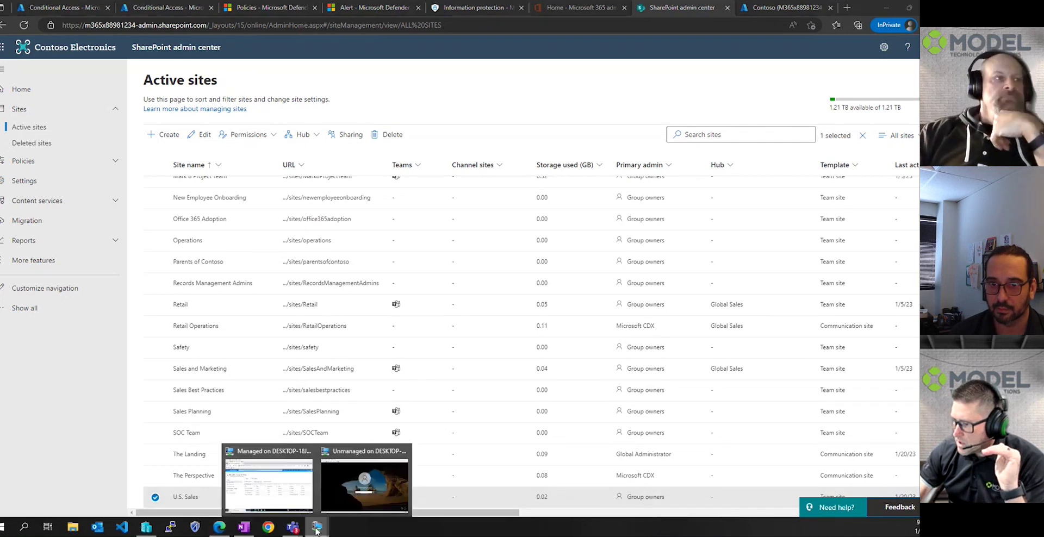
{"action": "left_click", "coordinate": [264, 479]}
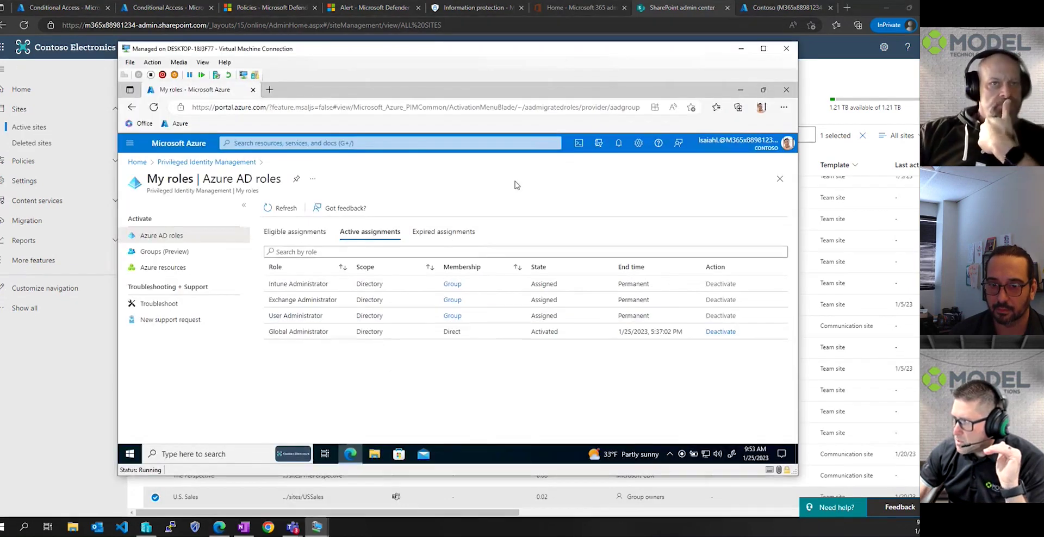
{"action": "left_click", "coordinate": [787, 90]}
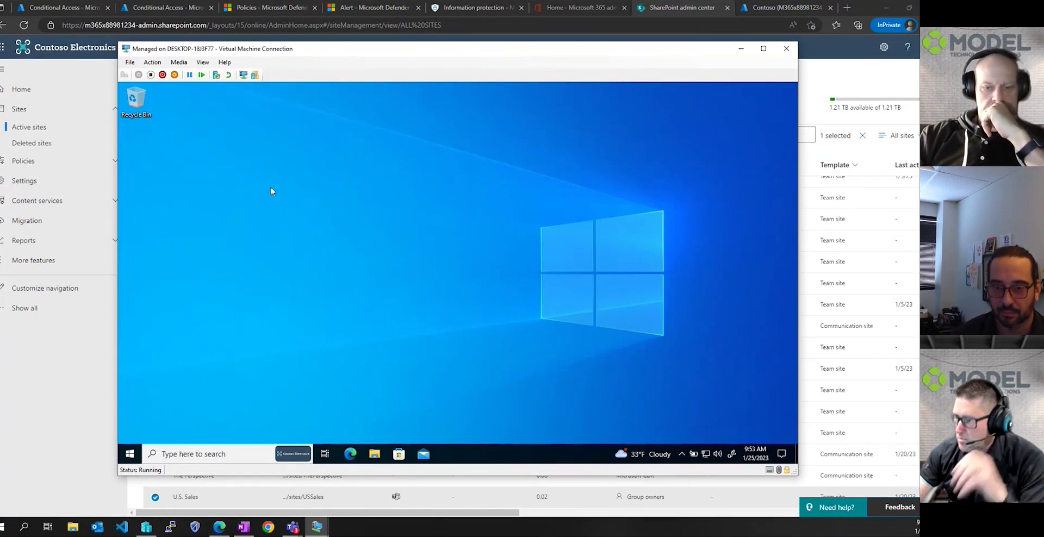
{"action": "left_click", "coordinate": [350, 454]}
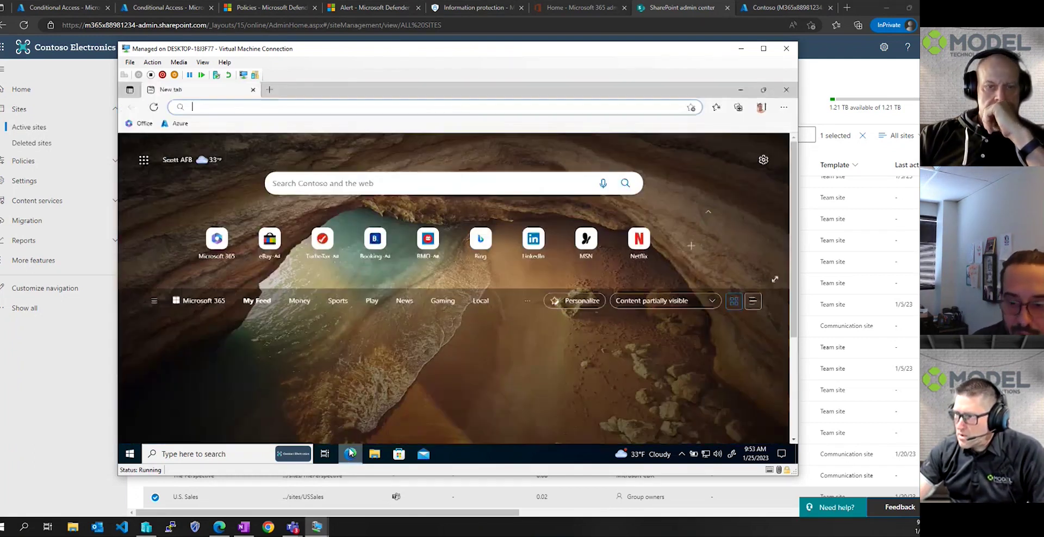
{"action": "left_click", "coordinate": [143, 124]}
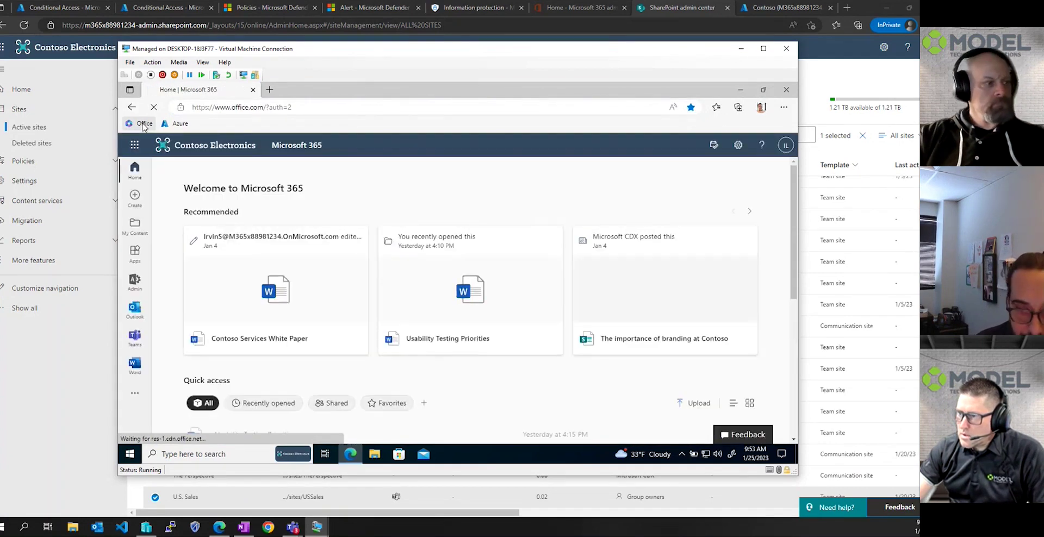
{"action": "left_click", "coordinate": [134, 145]}
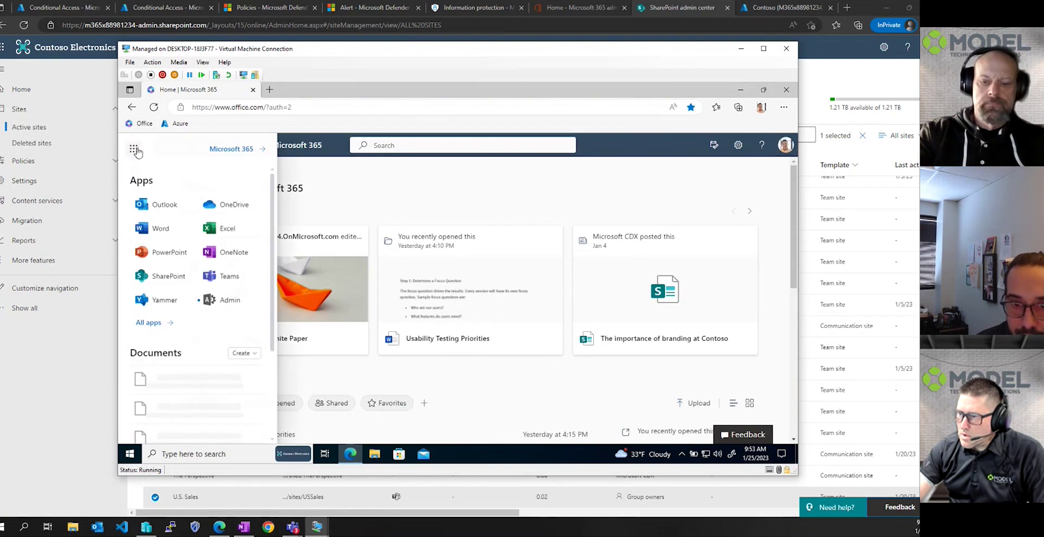
{"action": "left_click", "coordinate": [170, 280]}
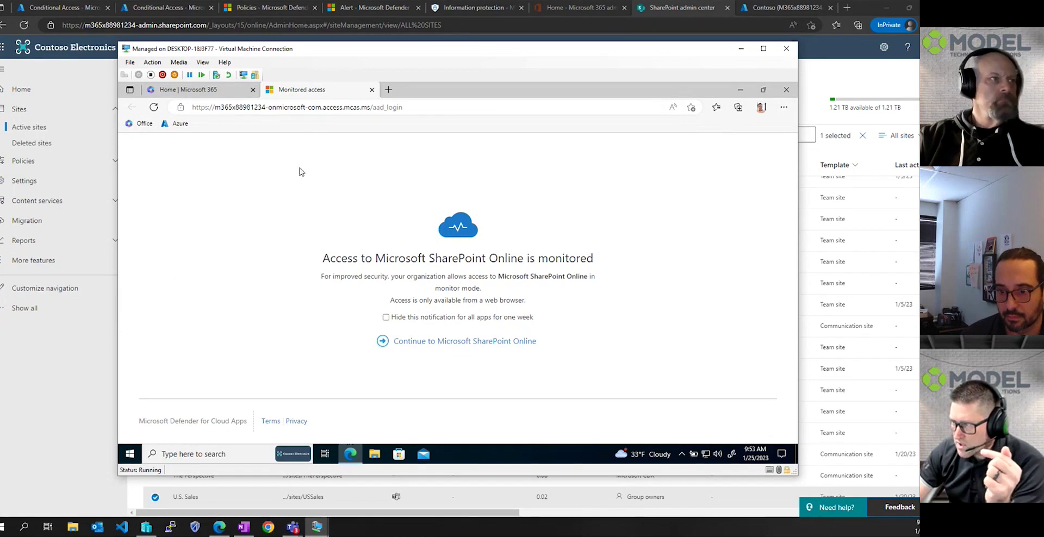
- Continue past the monitored-access notice and open U.S. Sales Documents > Sales West
{"action": "left_click_drag", "start_coordinate": [327, 107], "coordinate": [398, 110]}
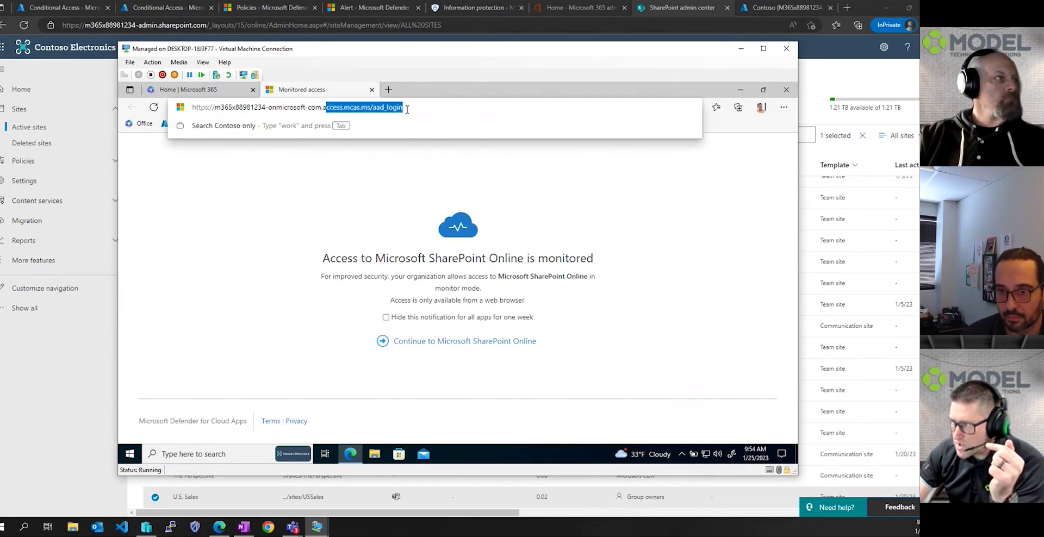
{"action": "left_click", "coordinate": [254, 269]}
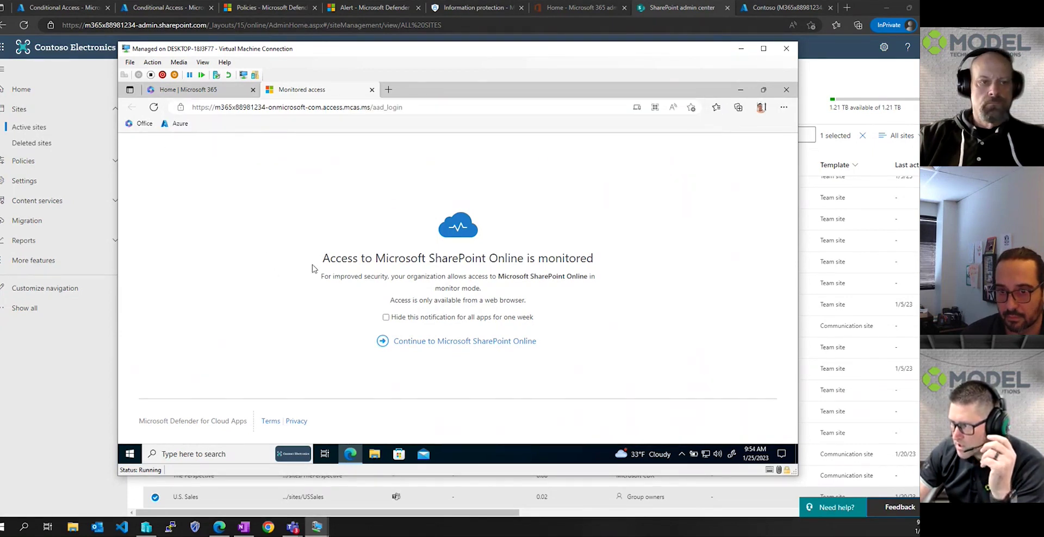
{"action": "left_click_drag", "start_coordinate": [323, 265], "coordinate": [623, 272]}
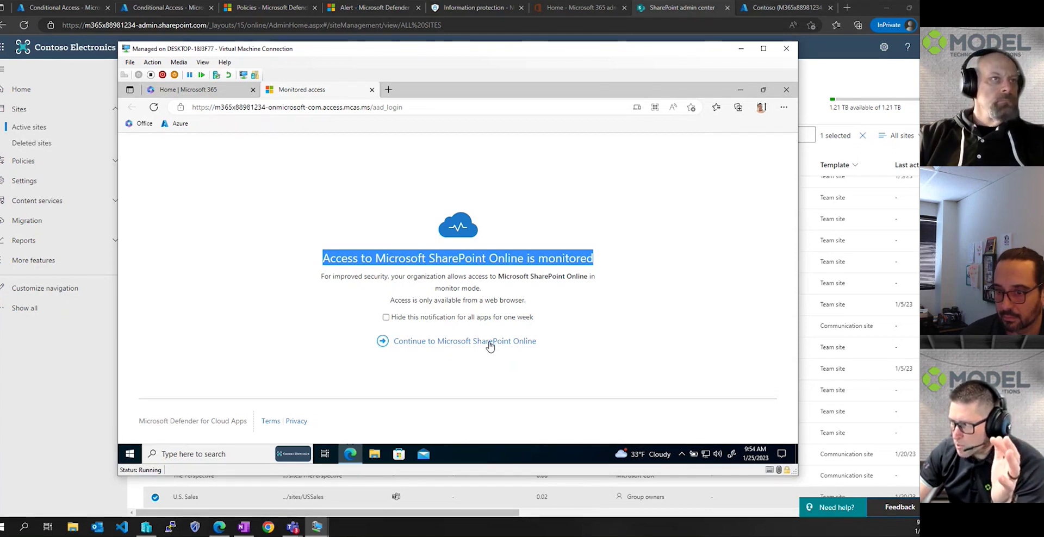
{"action": "left_click", "coordinate": [471, 343]}
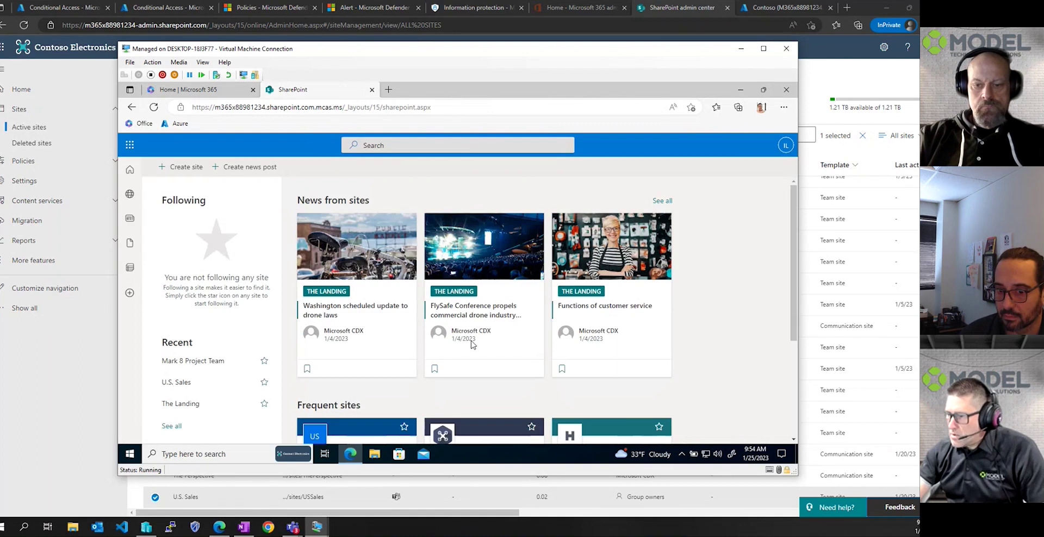
{"action": "left_click", "coordinate": [177, 383]}
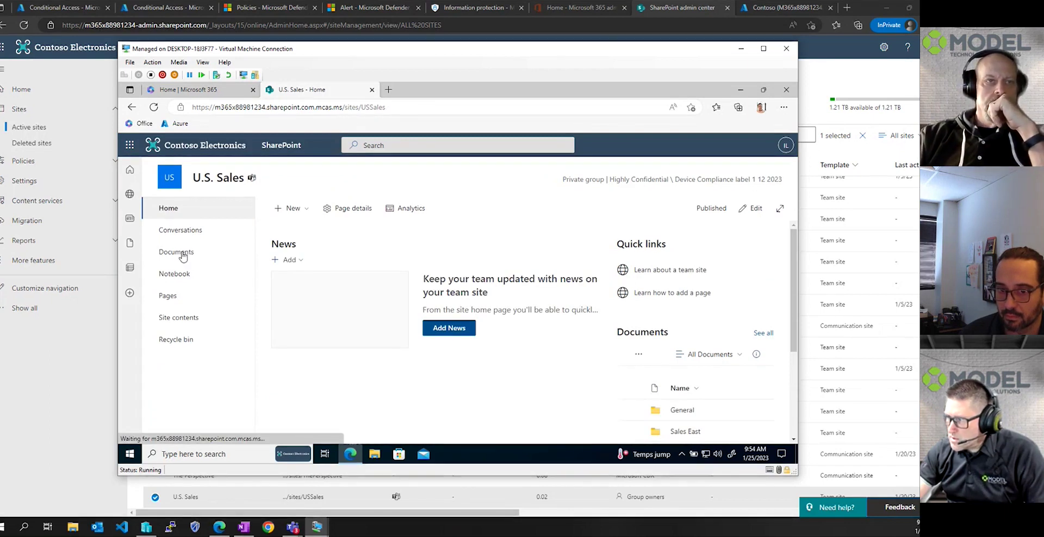
{"action": "left_click", "coordinate": [183, 255]}
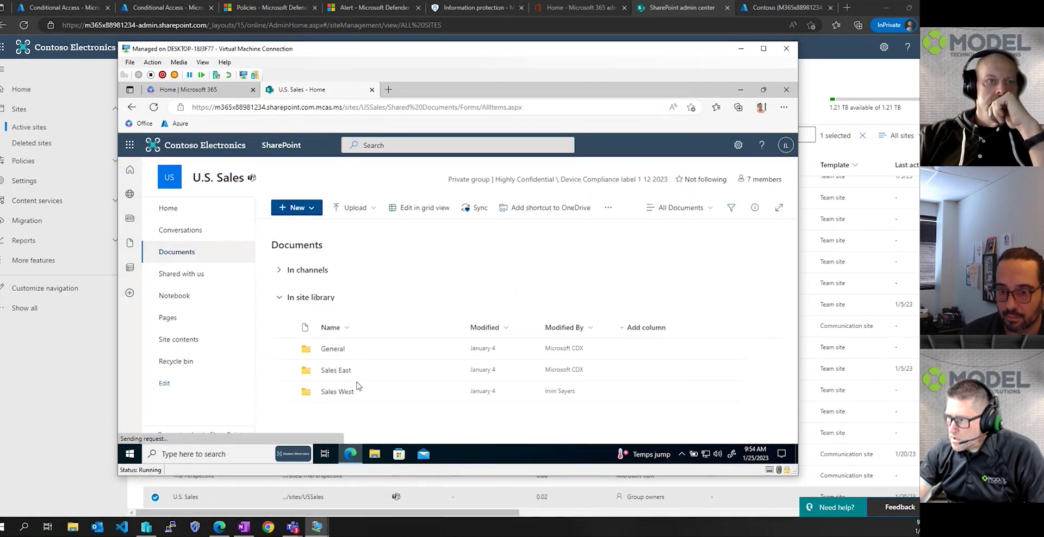
{"action": "left_click", "coordinate": [346, 393]}
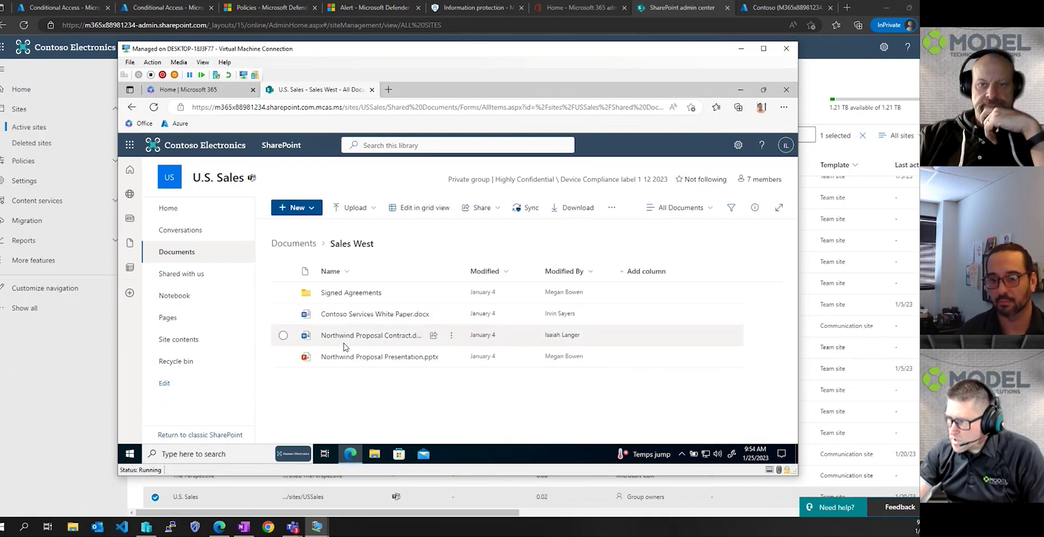
{"action": "mouse_move", "coordinate": [354, 340]}
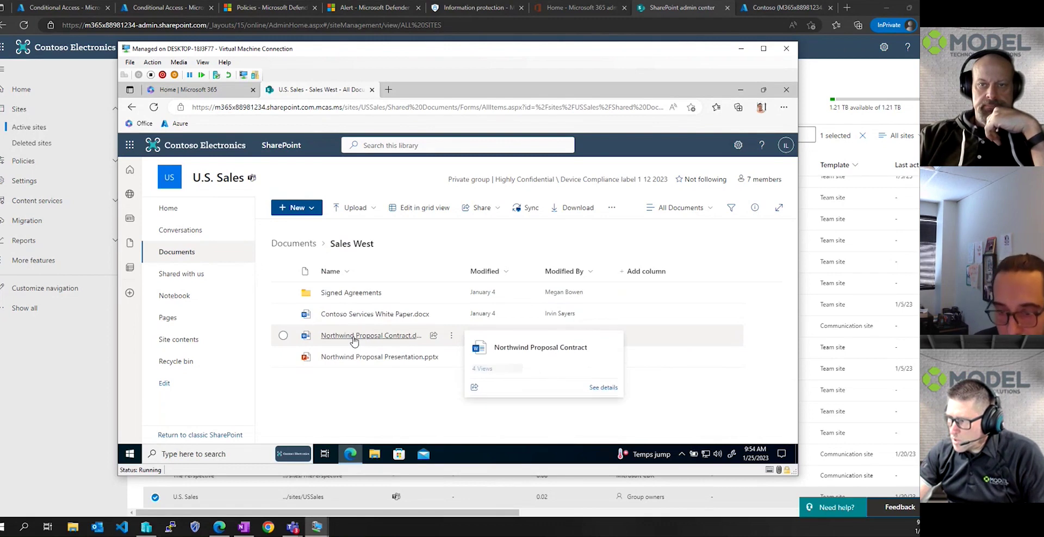
- Open Northwind Proposal Contract in Word for the web and scroll through its Statement of Work
{"action": "left_click", "coordinate": [354, 337]}
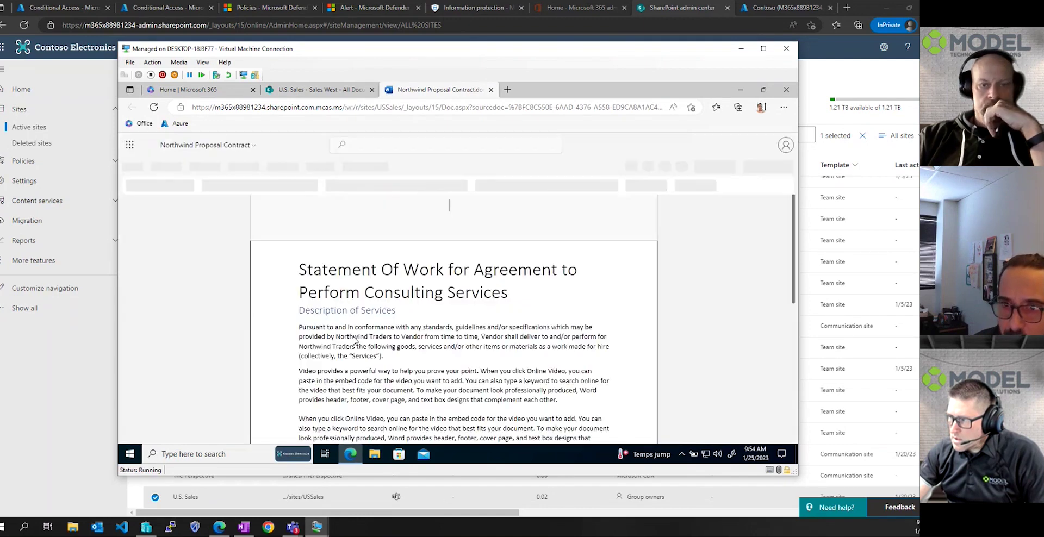
{"action": "scroll", "coordinate": [355, 341], "scroll_direction": "down", "scroll_amount": 1}
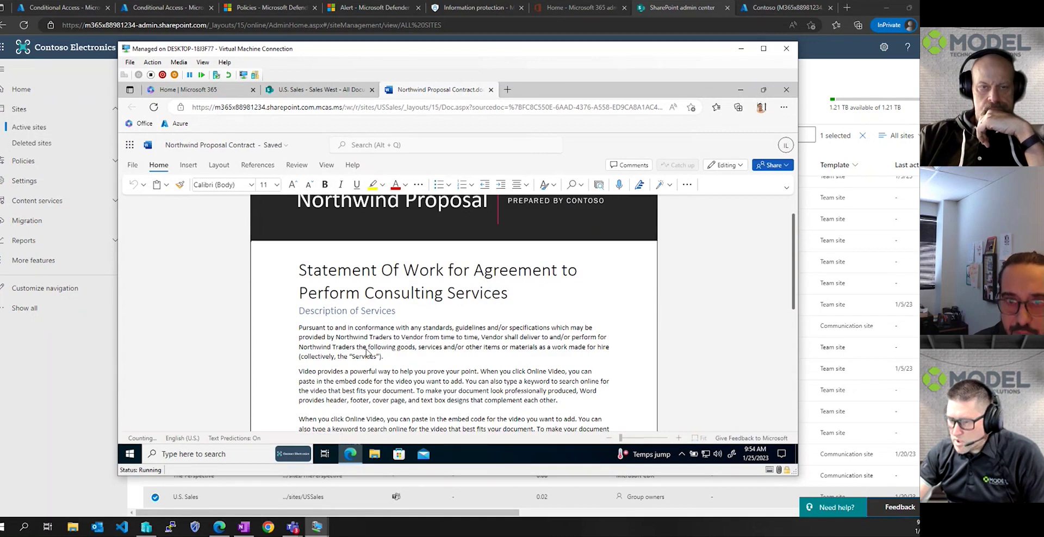
{"action": "scroll", "coordinate": [368, 350], "scroll_direction": "down", "scroll_amount": 1}
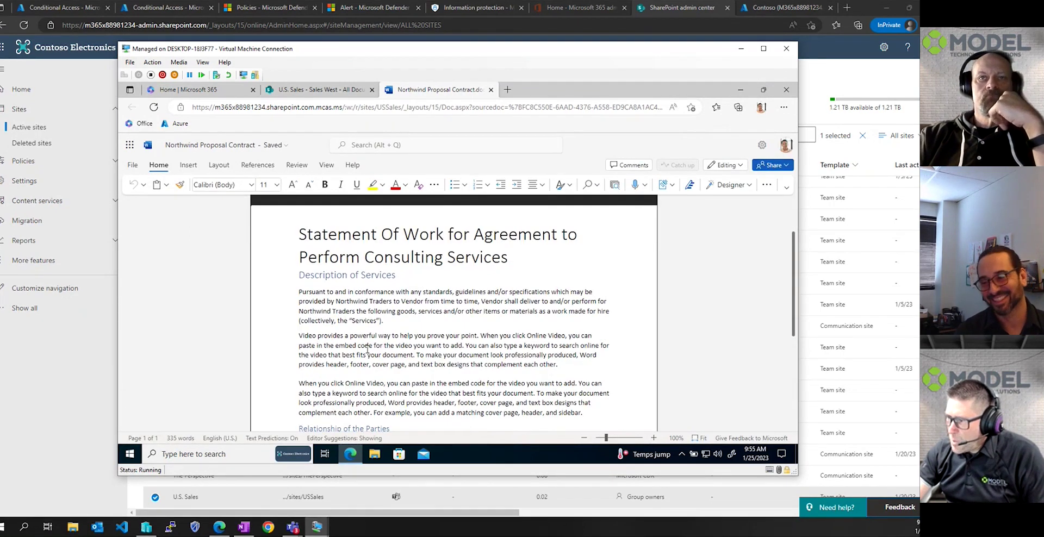
{"action": "scroll", "coordinate": [367, 350], "scroll_direction": "up", "scroll_amount": 1}
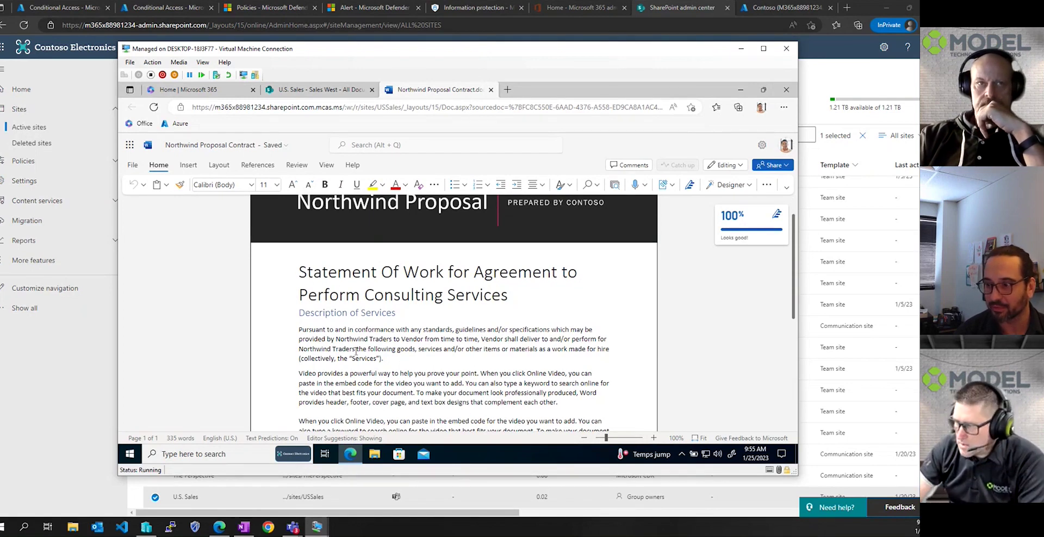
- Unlock the unmanaged Windows 10 VM with its login password
{"action": "mouse_move", "coordinate": [317, 526]}
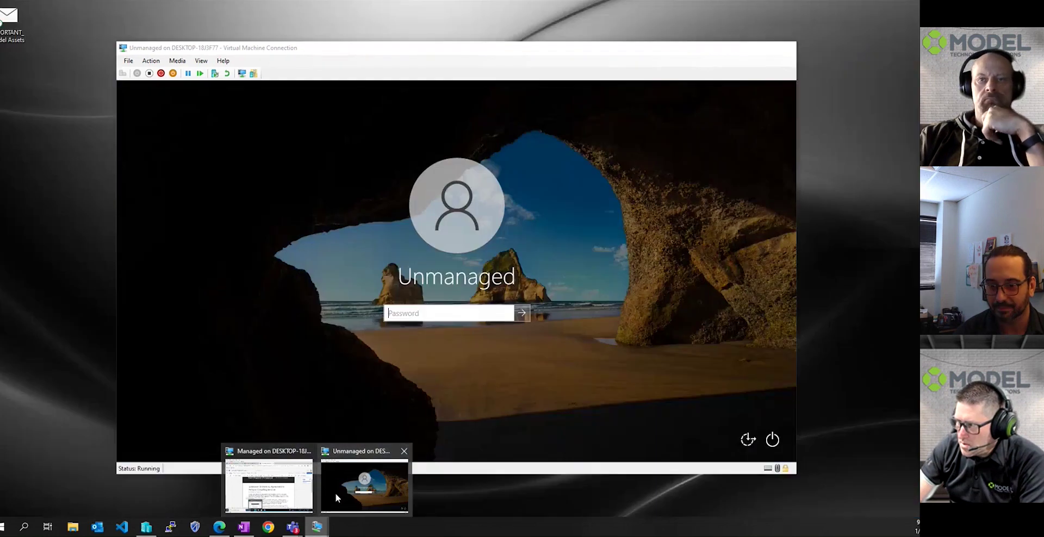
{"action": "left_click", "coordinate": [335, 493]}
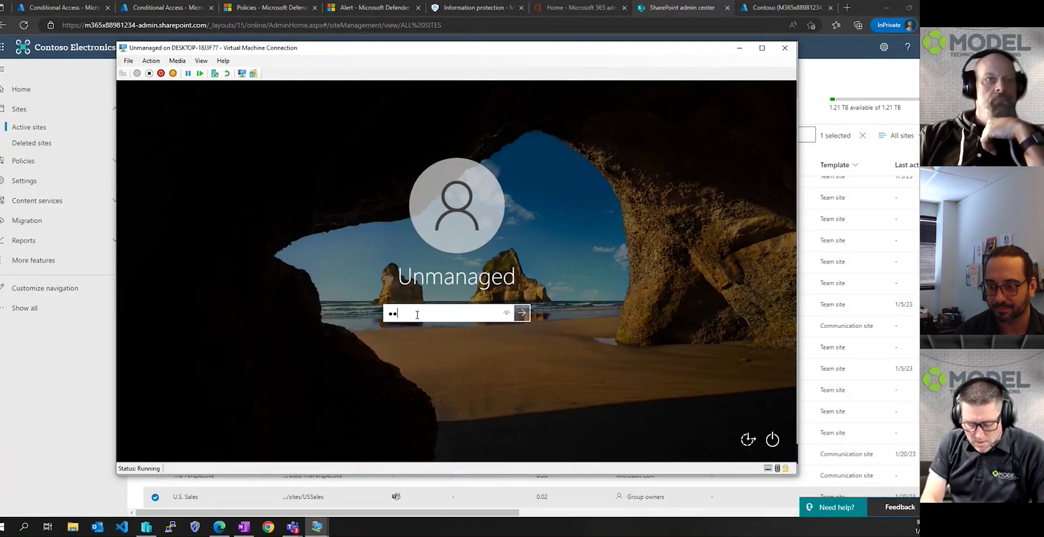
{"action": "key", "text": "Return"}
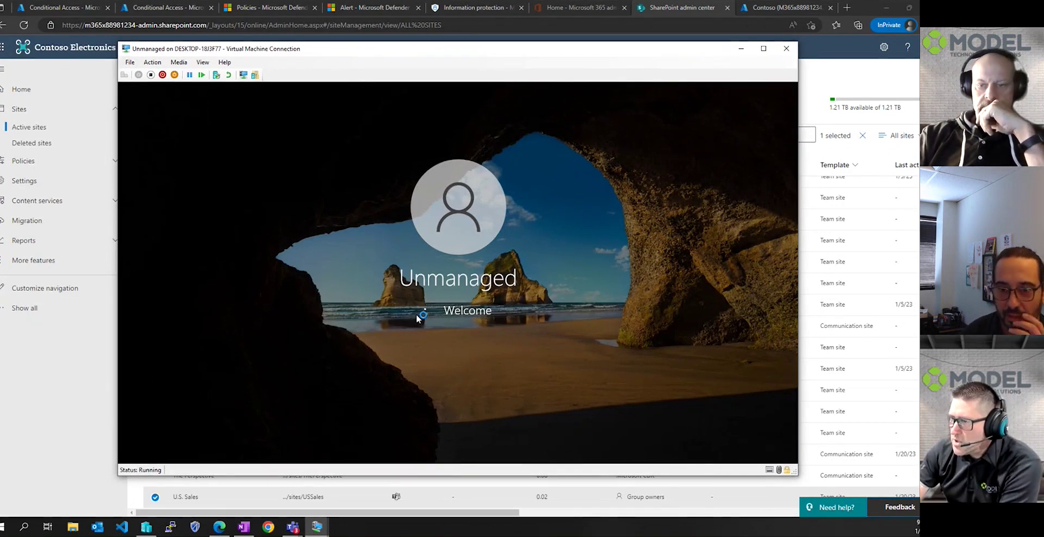
- Close the managed VM's browser that is showing the document
{"action": "left_click", "coordinate": [317, 526]}
{"action": "left_click", "coordinate": [269, 486]}
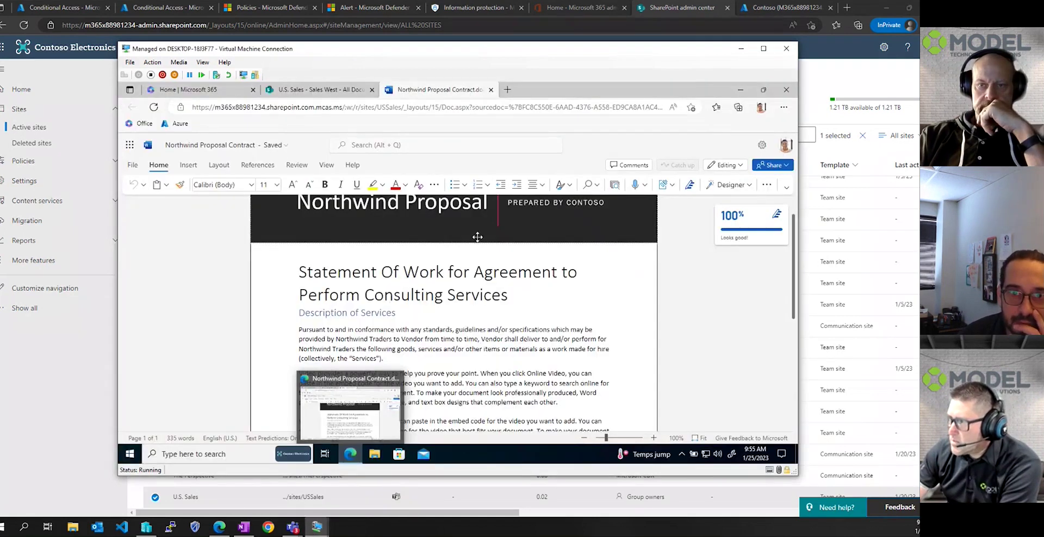
{"action": "left_click", "coordinate": [786, 93]}
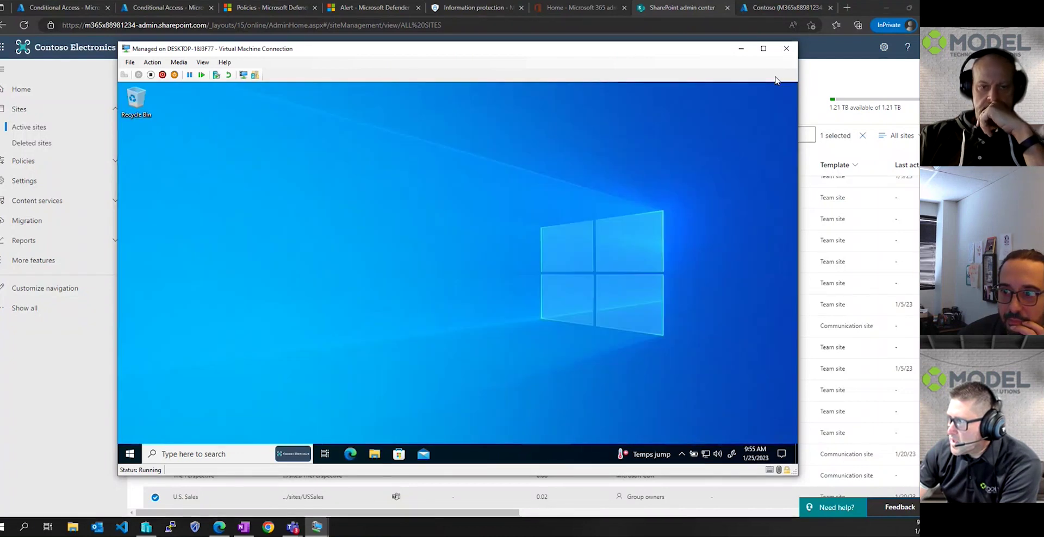
- In the unmanaged VM, allow network discovery and bring up the Office sign-in page in Edge
{"action": "left_click", "coordinate": [741, 48]}
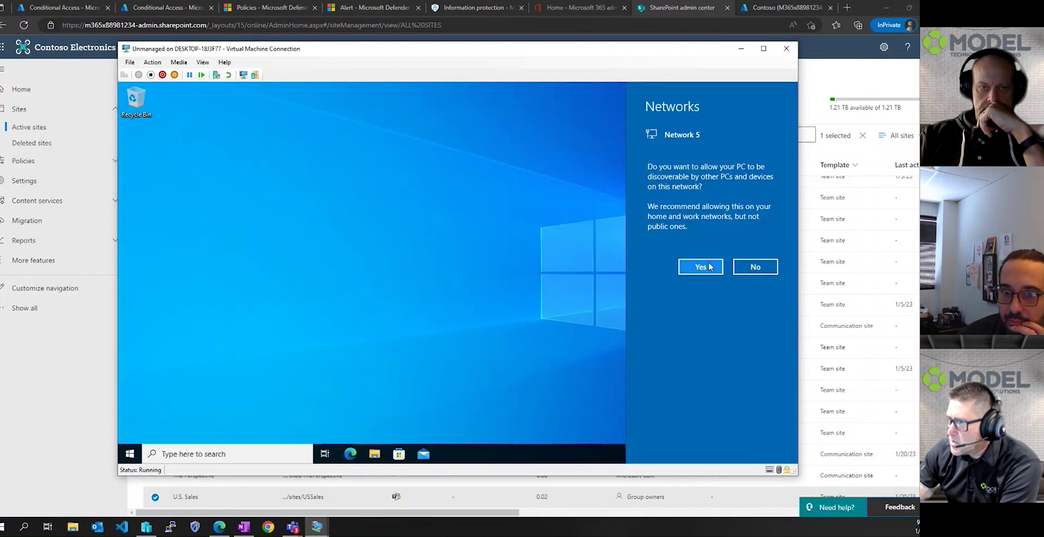
{"action": "left_click", "coordinate": [157, 168]}
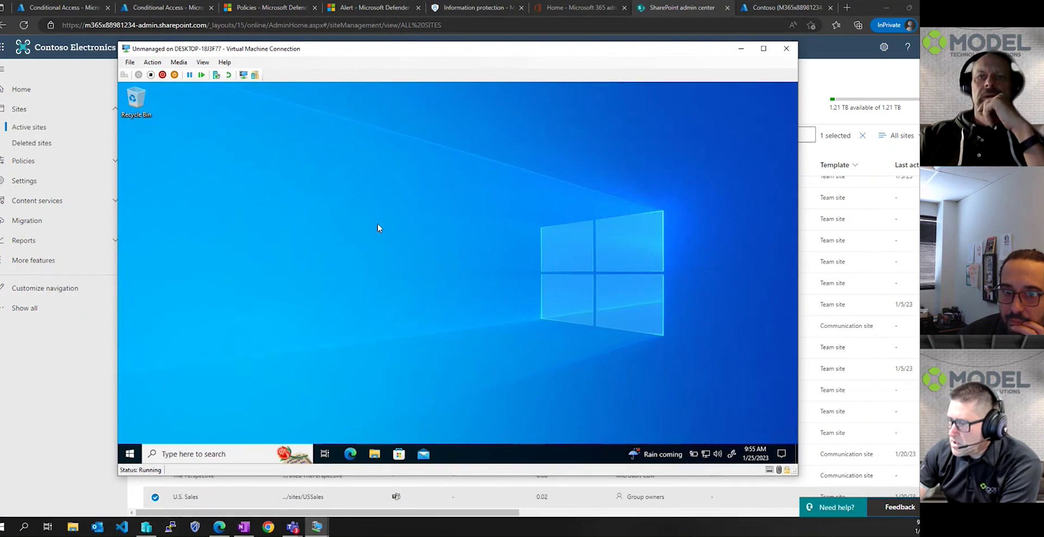
{"action": "left_click", "coordinate": [351, 455]}
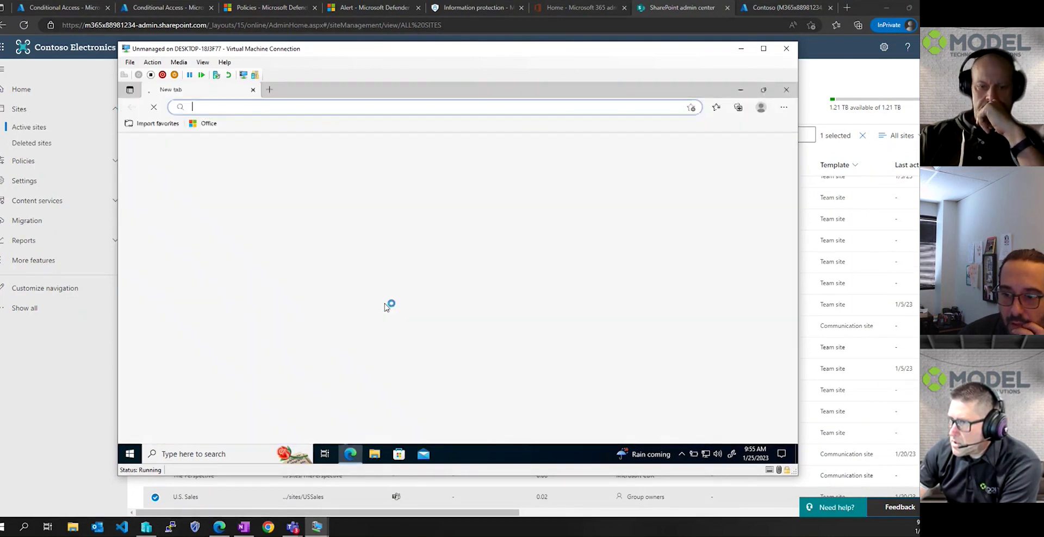
{"action": "left_click", "coordinate": [206, 125]}
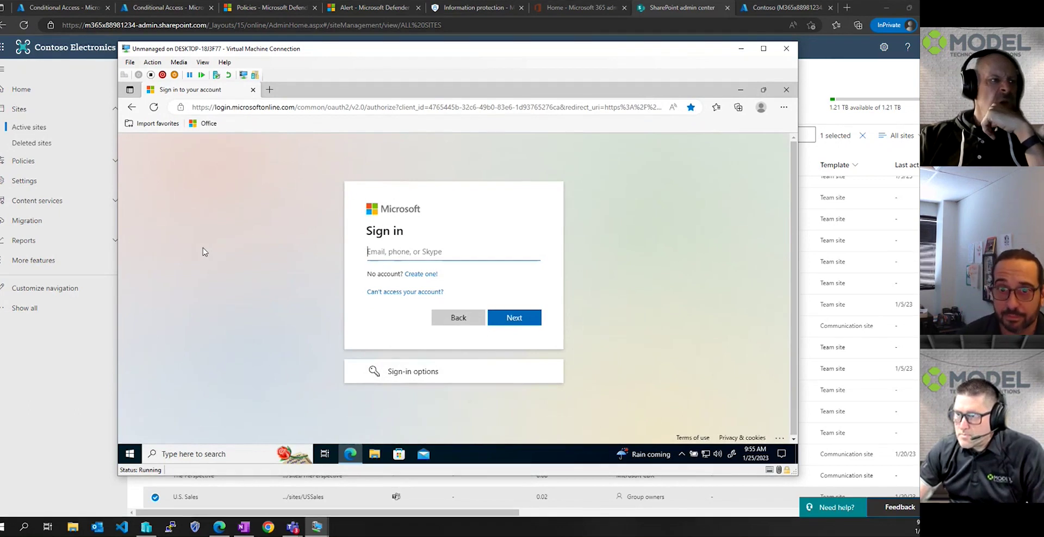
{"action": "left_click", "coordinate": [66, 8]}
{"action": "left_click", "coordinate": [108, 8]}
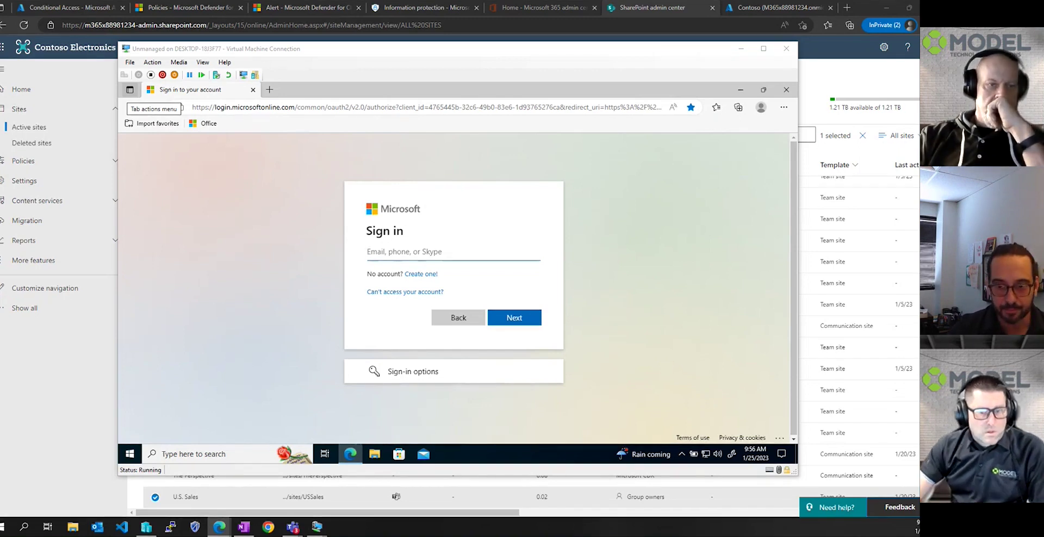
- Sign in to Microsoft 365 with the user's e-mail and password, staying signed in
{"action": "left_click", "coordinate": [432, 253]}
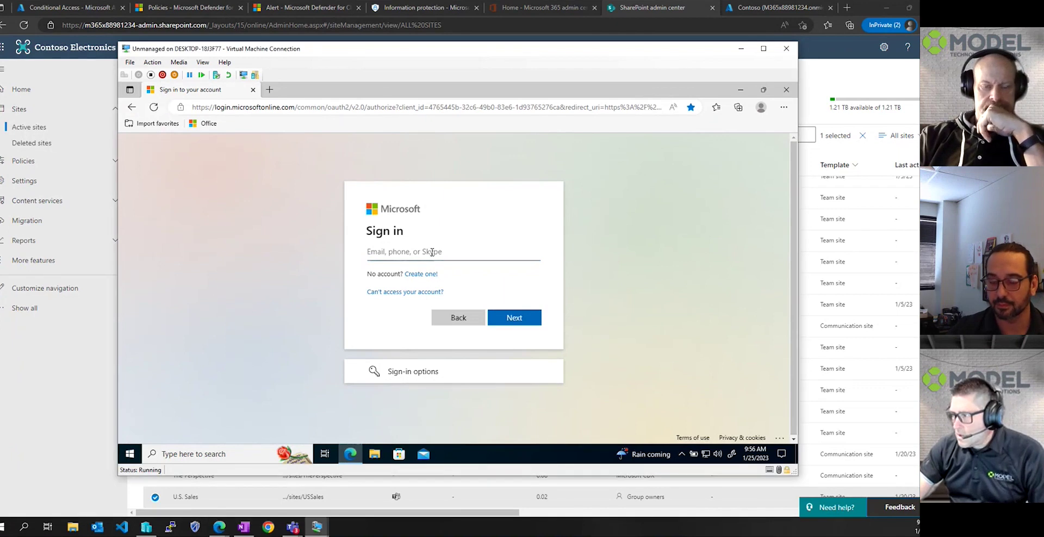
{"action": "key", "text": "ctrl+v"}
{"action": "left_click", "coordinate": [505, 326]}
{"action": "type", "text": "•"}
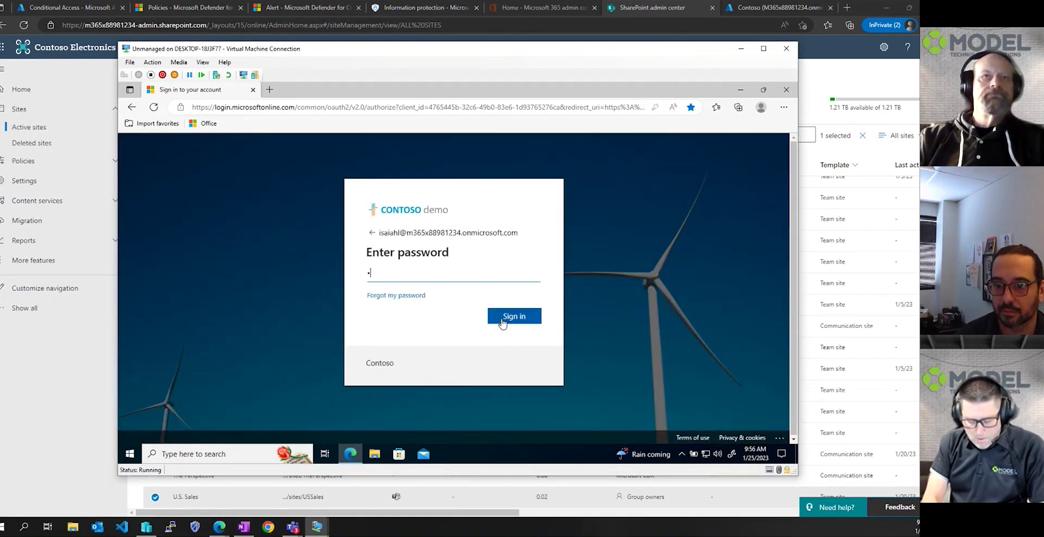
{"action": "left_click", "coordinate": [502, 318]}
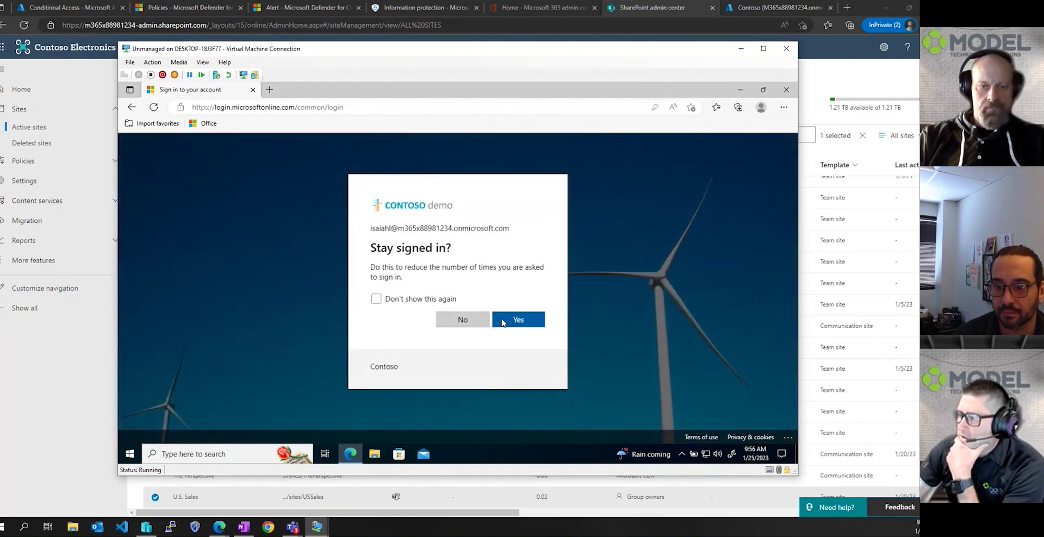
{"action": "left_click", "coordinate": [503, 323]}
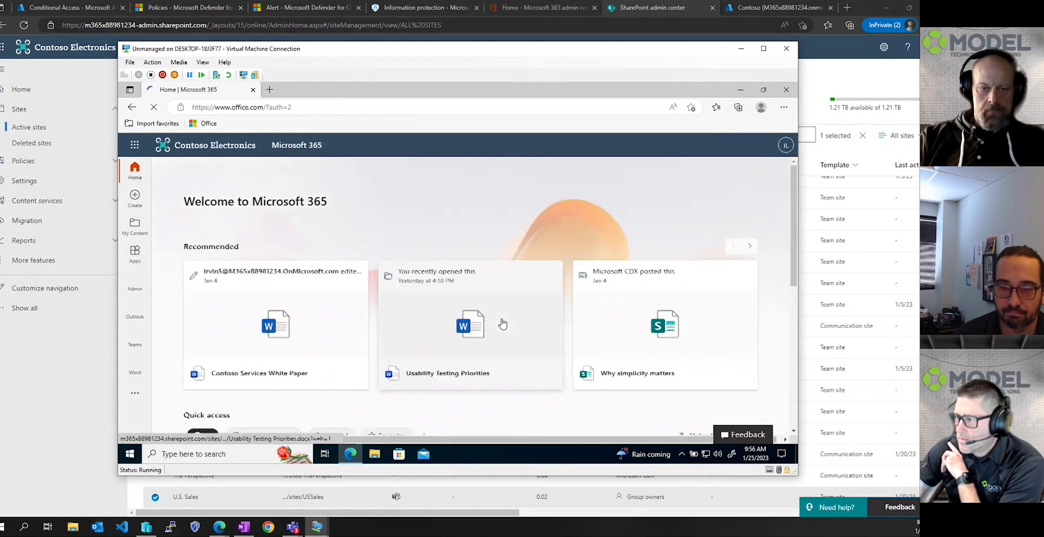
- Launch SharePoint from the app launcher and continue past the monitored-access notice
{"action": "left_click", "coordinate": [131, 151]}
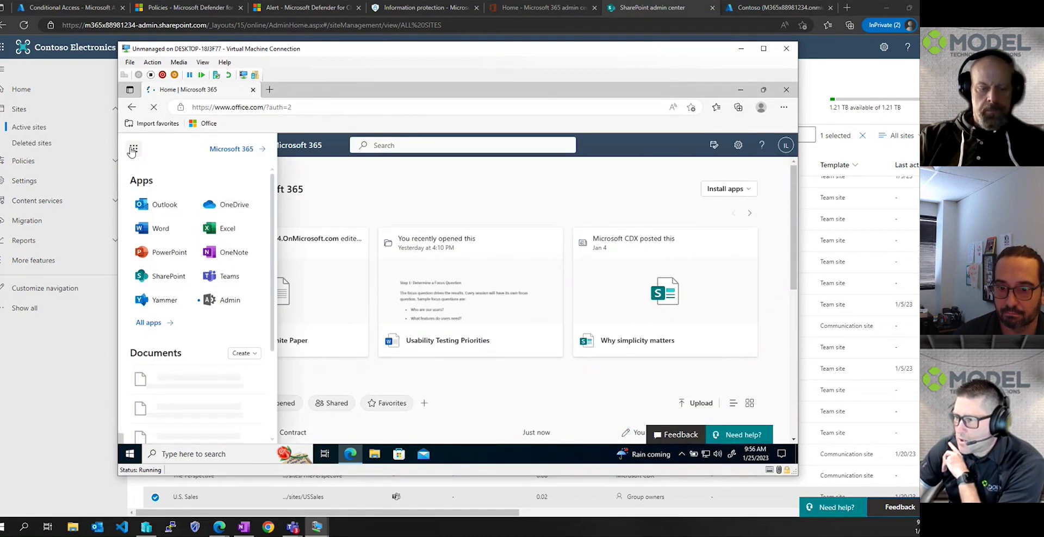
{"action": "left_click", "coordinate": [161, 279]}
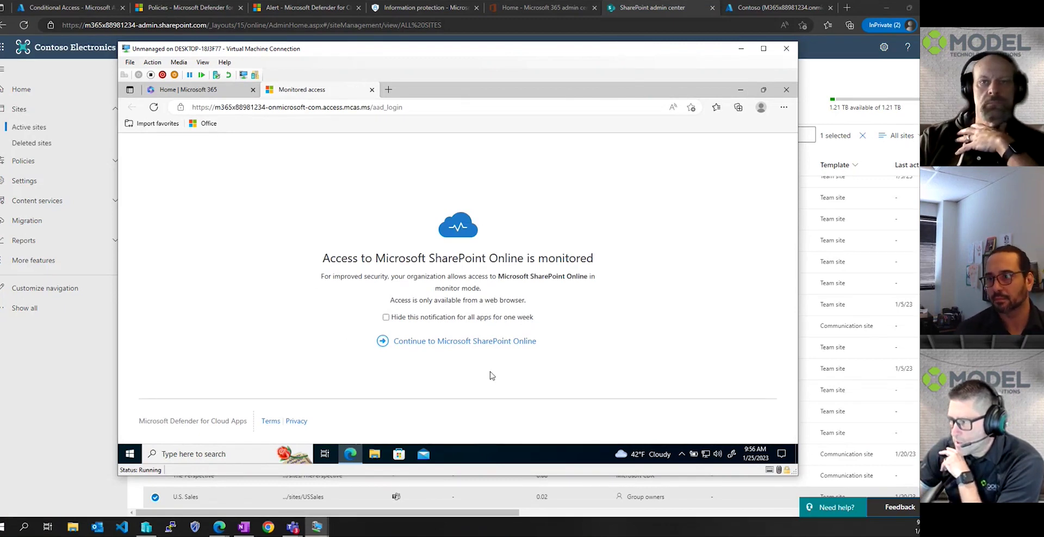
{"action": "left_click", "coordinate": [476, 342]}
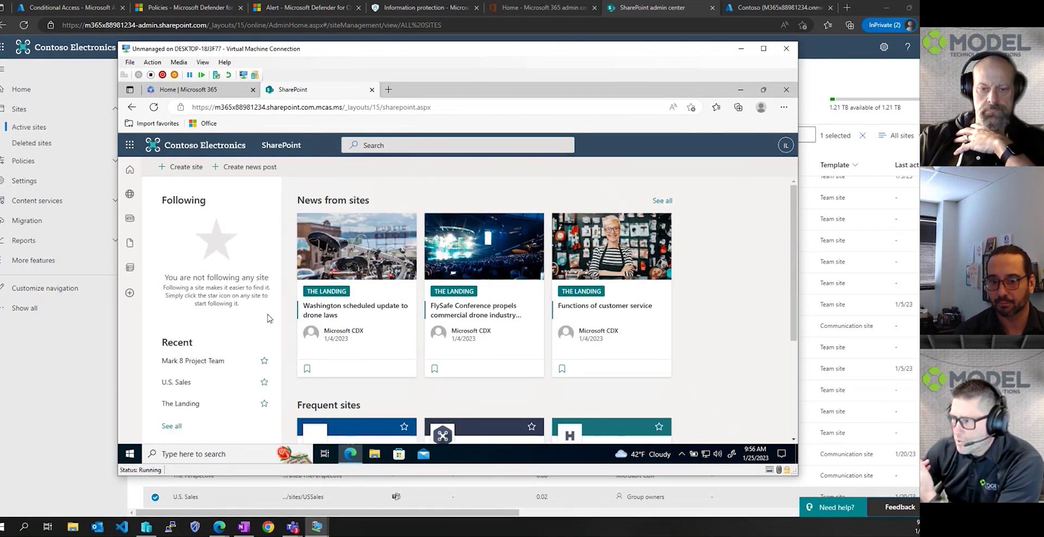
- Open the U.S. Sales site from Recent, which is blocked with Access Denied
{"action": "left_click", "coordinate": [183, 385]}
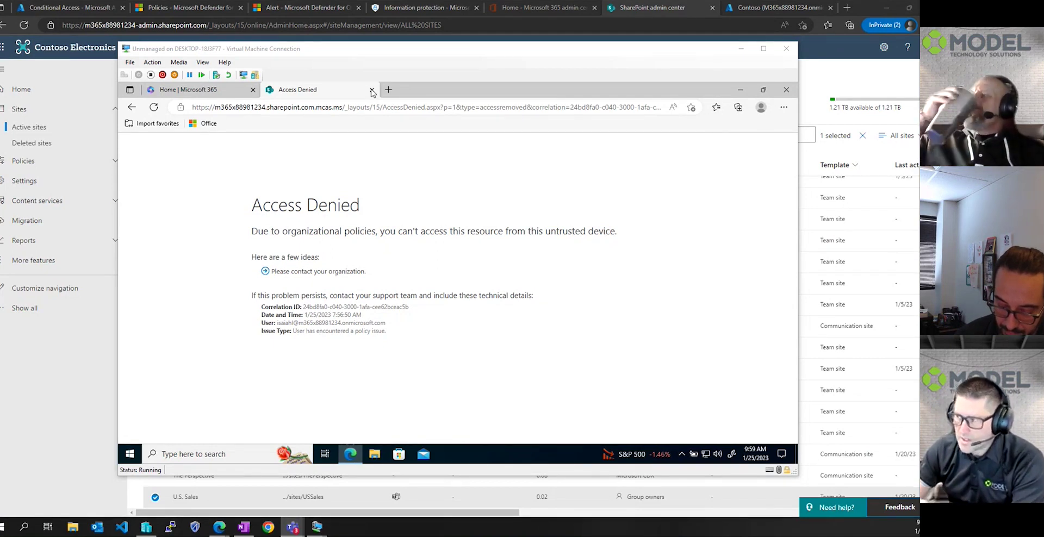
- Close the Access Denied tab and relaunch SharePoint from the app launcher, continuing past the monitoring notice
{"action": "left_click", "coordinate": [372, 90]}
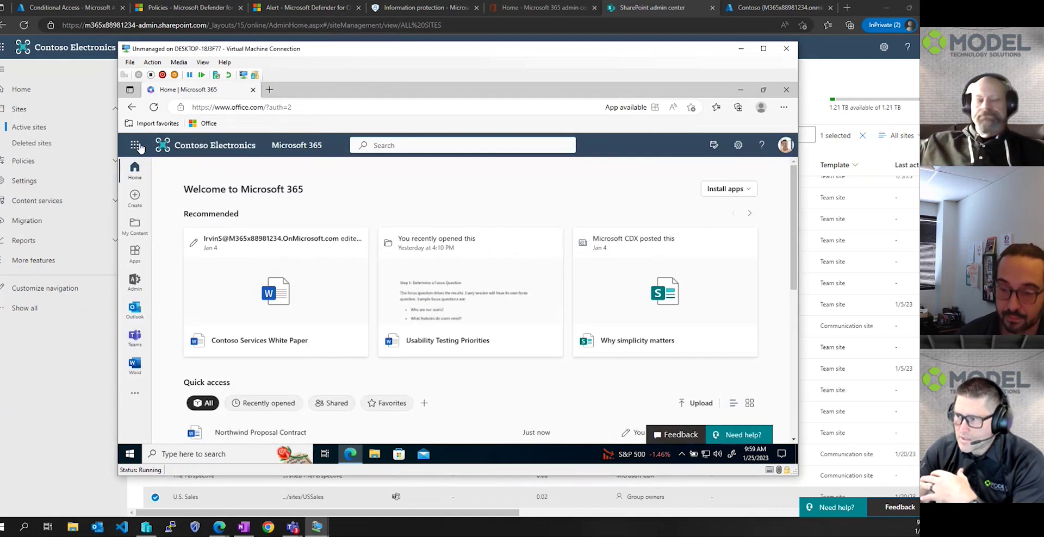
{"action": "left_click", "coordinate": [137, 147]}
{"action": "left_click", "coordinate": [163, 276]}
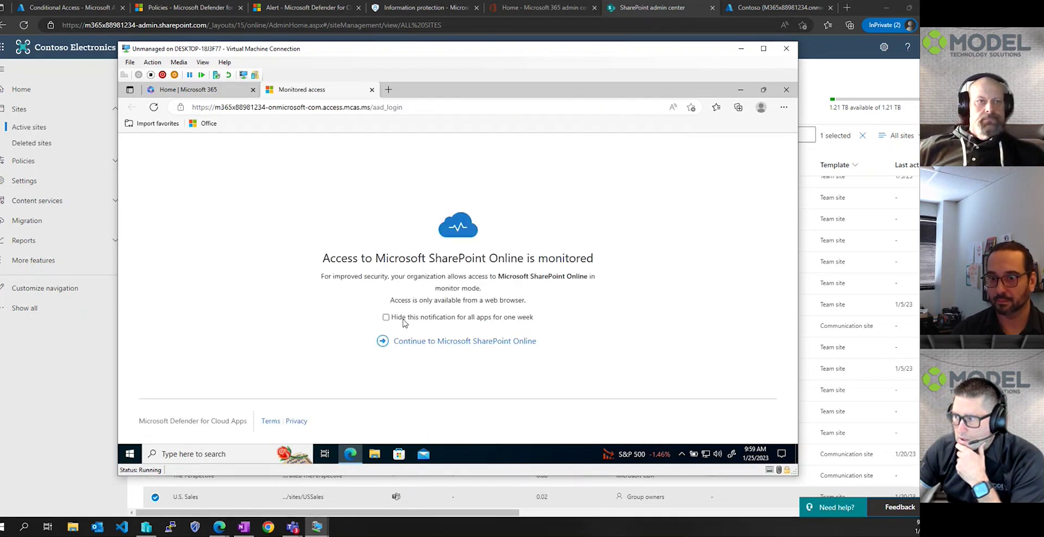
{"action": "left_click", "coordinate": [427, 342]}
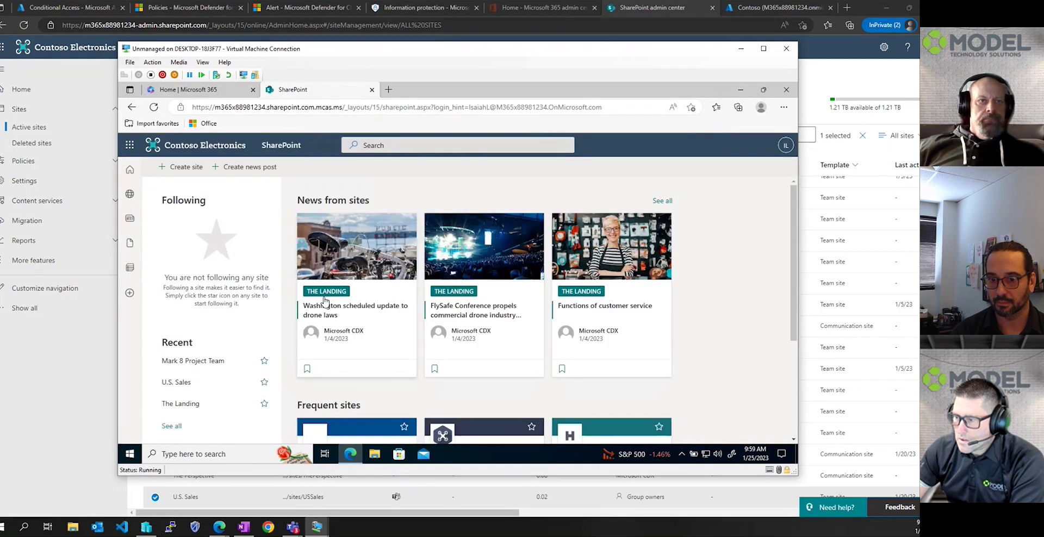
- Go to Mark 8 Project Team > Documents > Design and scroll through its files
{"action": "left_click", "coordinate": [190, 362]}
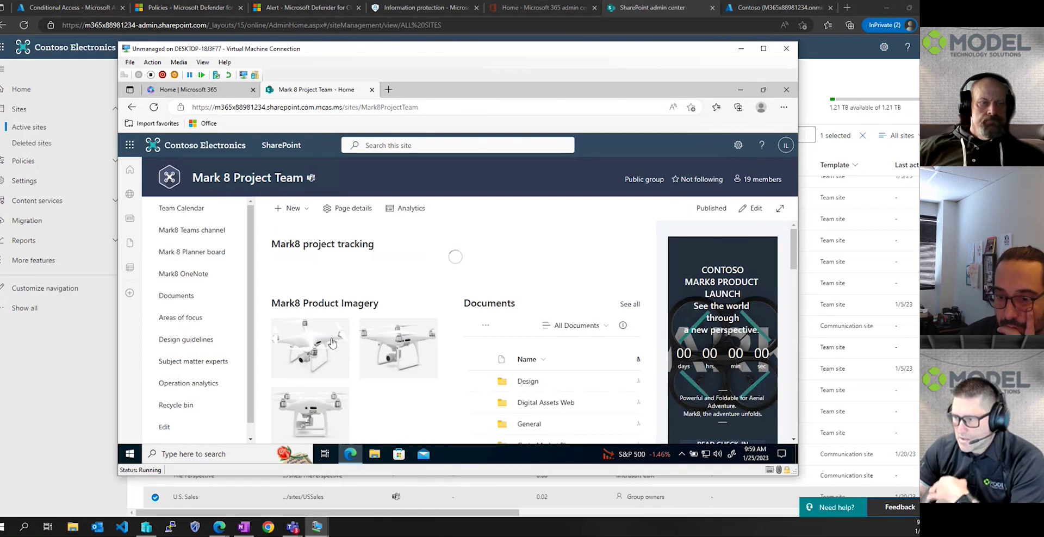
{"action": "left_click", "coordinate": [178, 299]}
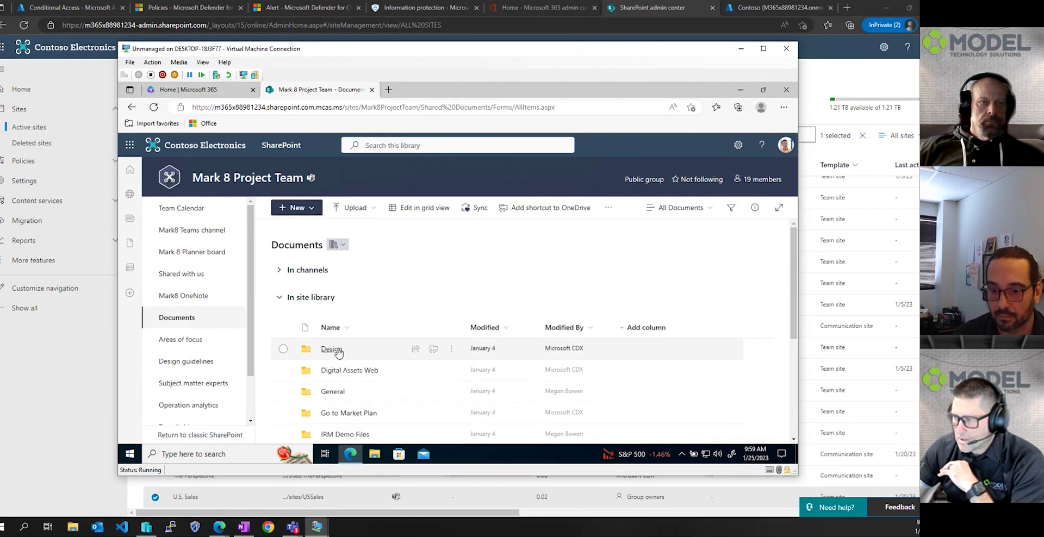
{"action": "left_click", "coordinate": [332, 349]}
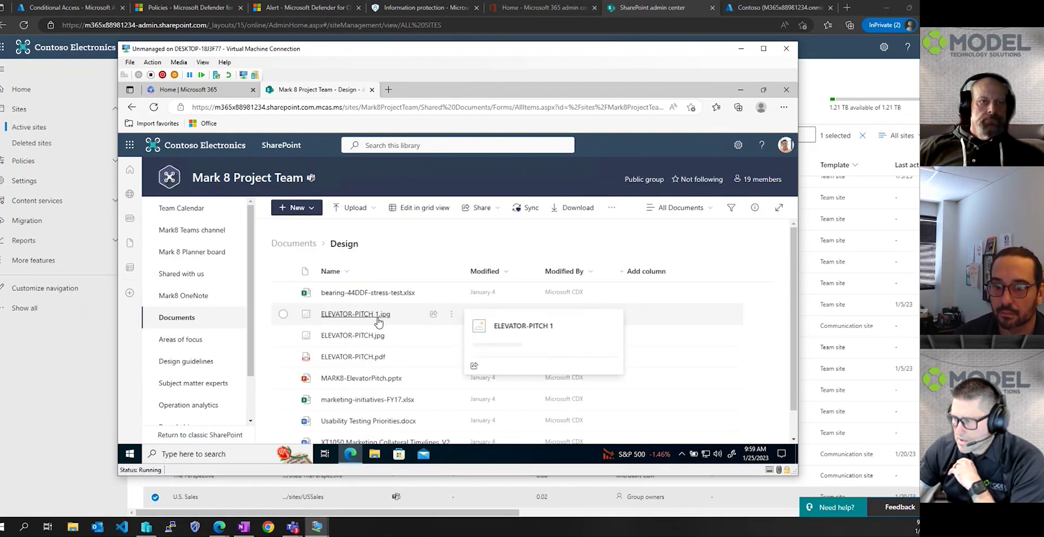
{"action": "scroll", "coordinate": [376, 349], "scroll_direction": "down", "scroll_amount": 1}
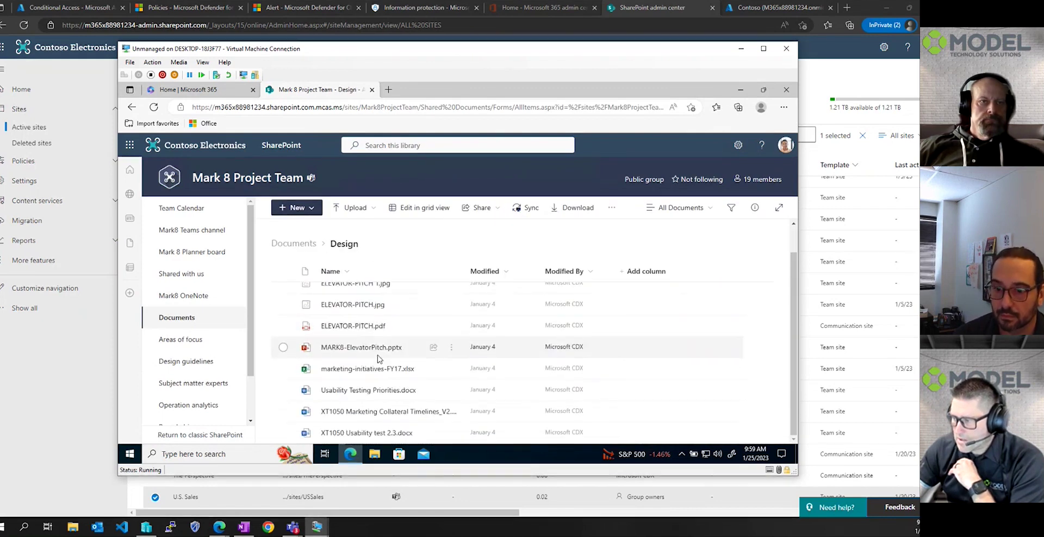
- Open Usability Testing Priorities.docx and copy the paragraphs below the focus-question bullets
{"action": "left_click", "coordinate": [350, 391]}
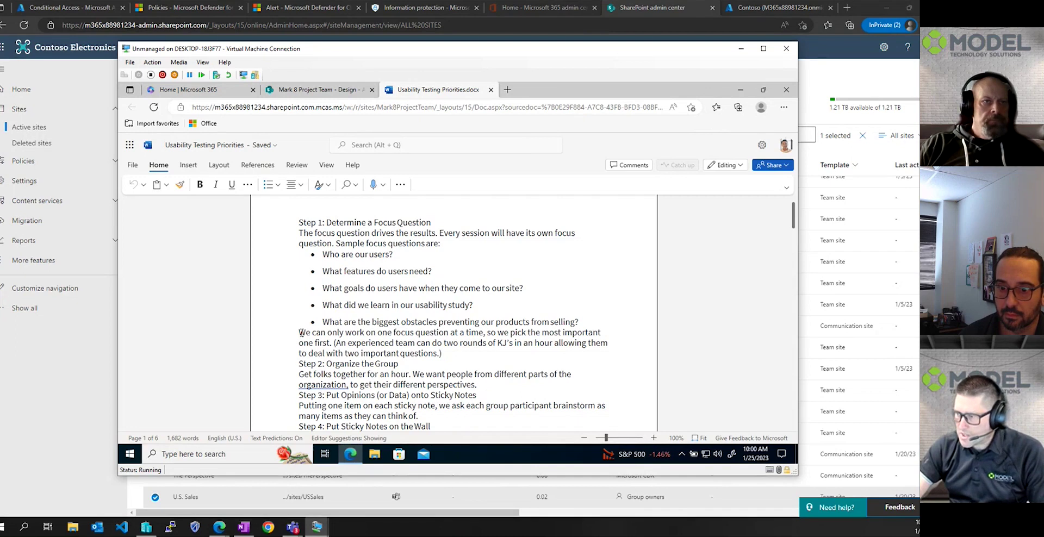
{"action": "left_click_drag", "start_coordinate": [301, 333], "coordinate": [582, 375]}
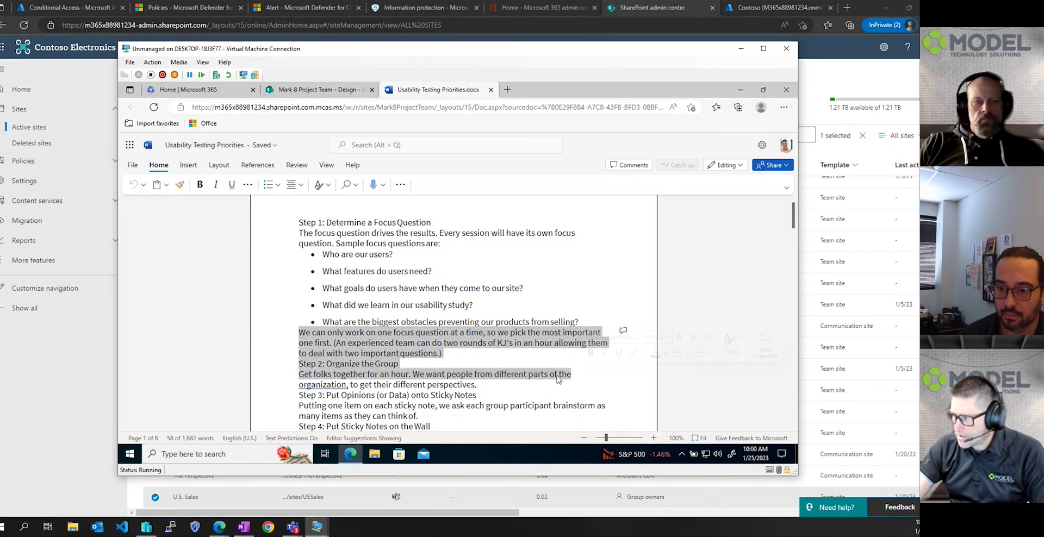
{"action": "right_click", "coordinate": [558, 379]}
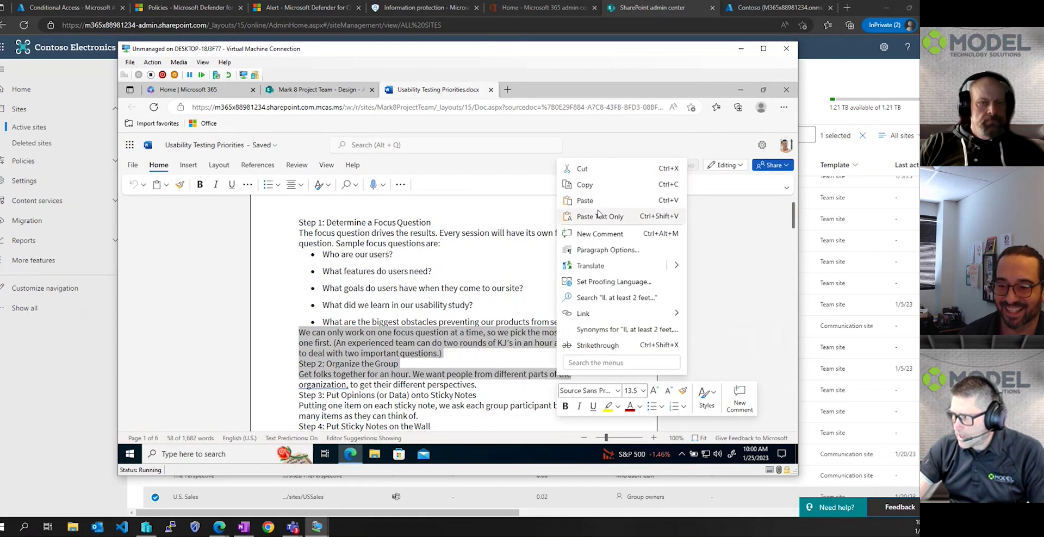
{"action": "left_click", "coordinate": [585, 185]}
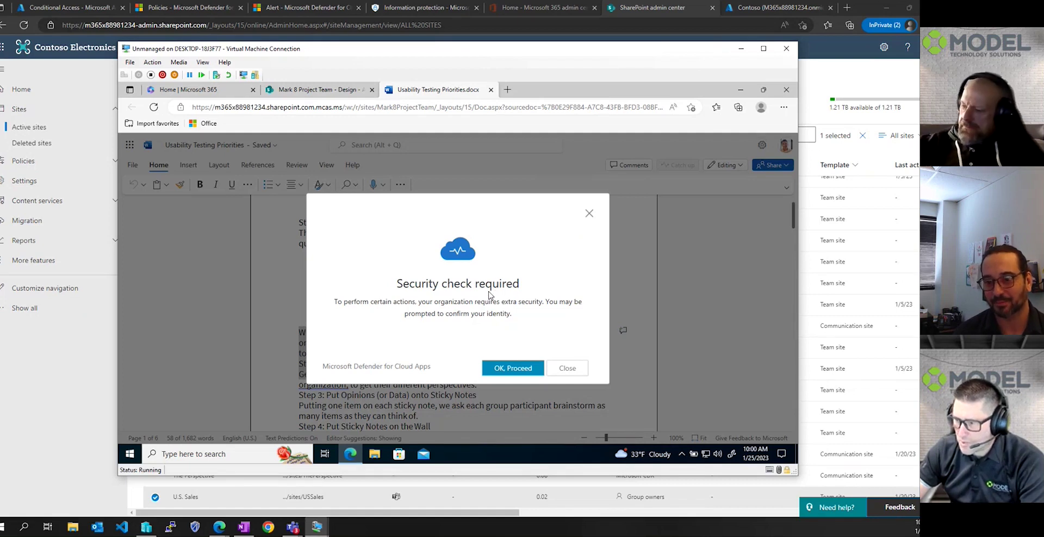
- Proceed with the Security check required prompt
{"action": "left_click", "coordinate": [496, 368]}
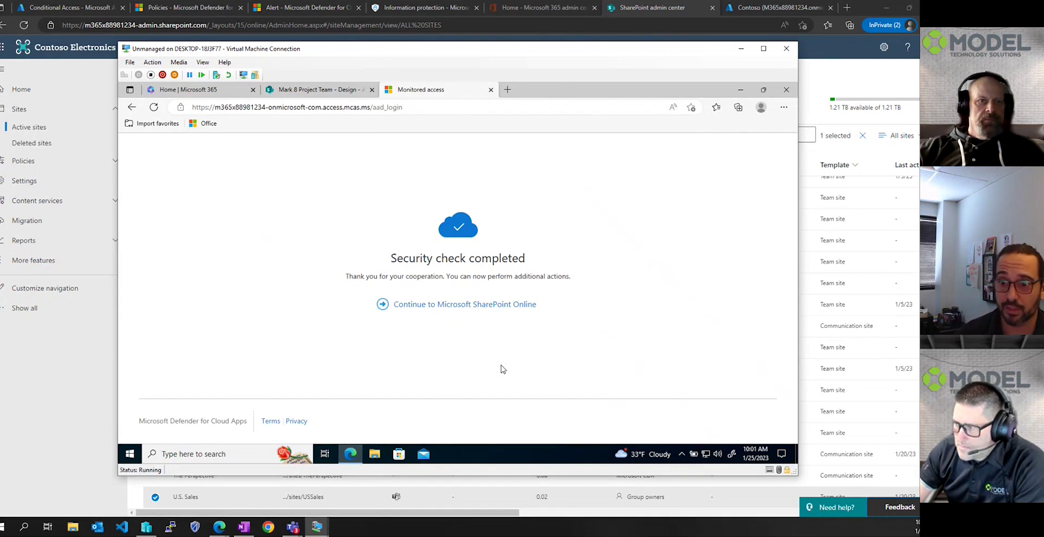
- Return to the document and select the three middle focus-question bullets
{"action": "left_click", "coordinate": [482, 305]}
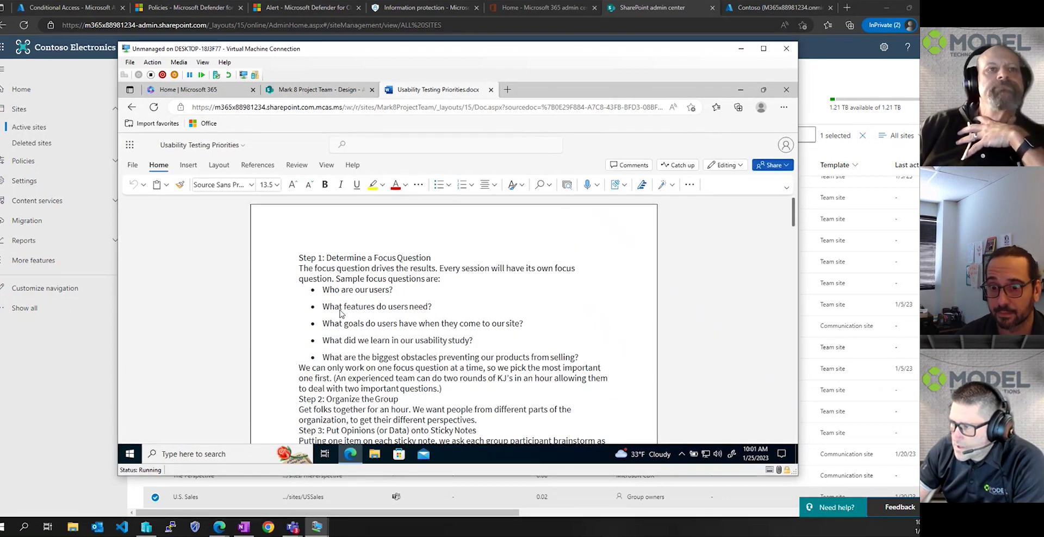
{"action": "left_click_drag", "start_coordinate": [323, 307], "coordinate": [481, 346]}
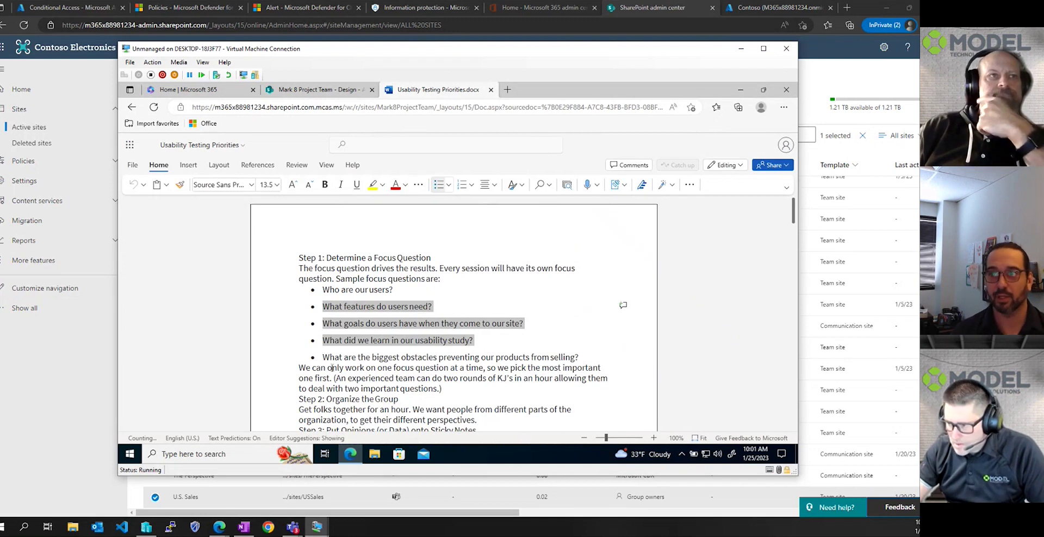
{"action": "left_click", "coordinate": [220, 454]}
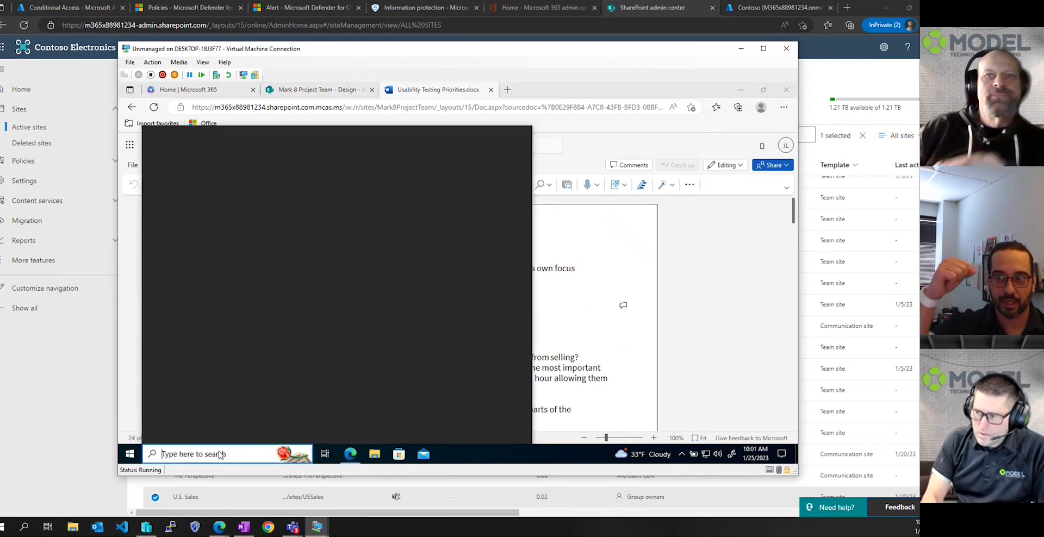
- Launch Notepad to confirm the three pasted focus questions, then minimize it
{"action": "type", "text": "notepad"}
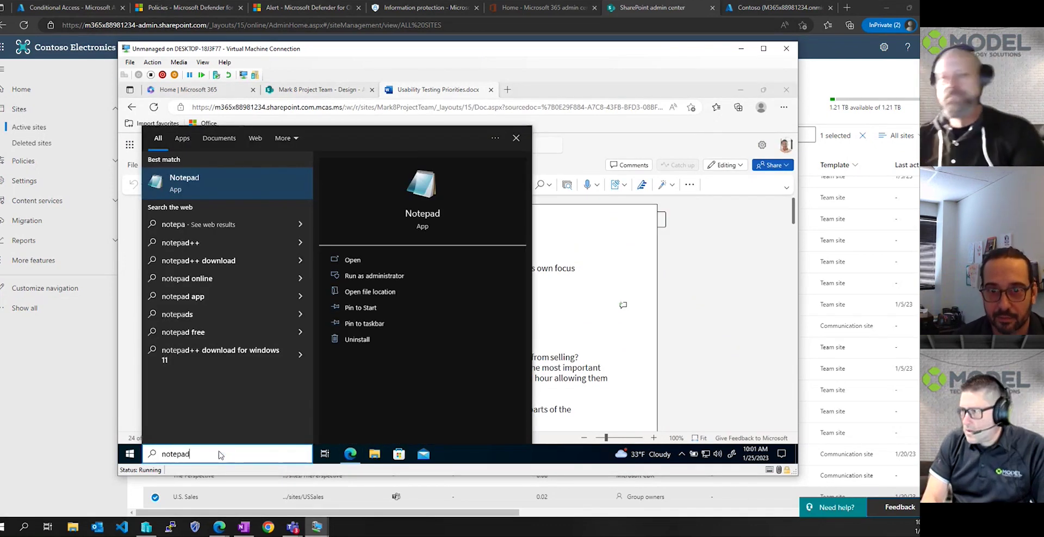
{"action": "key", "text": "Return"}
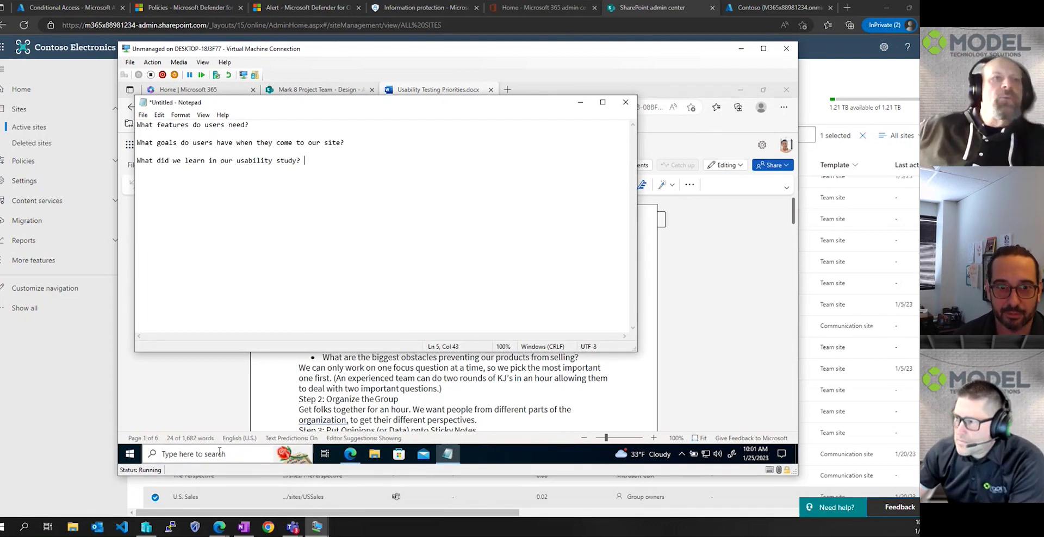
{"action": "left_click", "coordinate": [580, 104]}
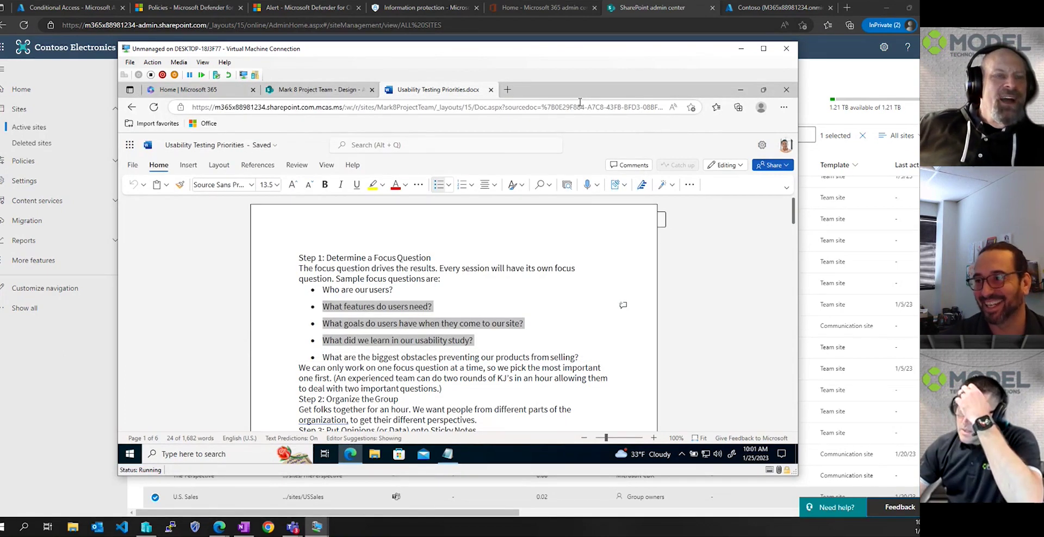
- In the managed VM's Edge, open Office home and launch SharePoint, continuing past the monitoring notice
{"action": "left_click", "coordinate": [314, 530]}
{"action": "left_click", "coordinate": [283, 481]}
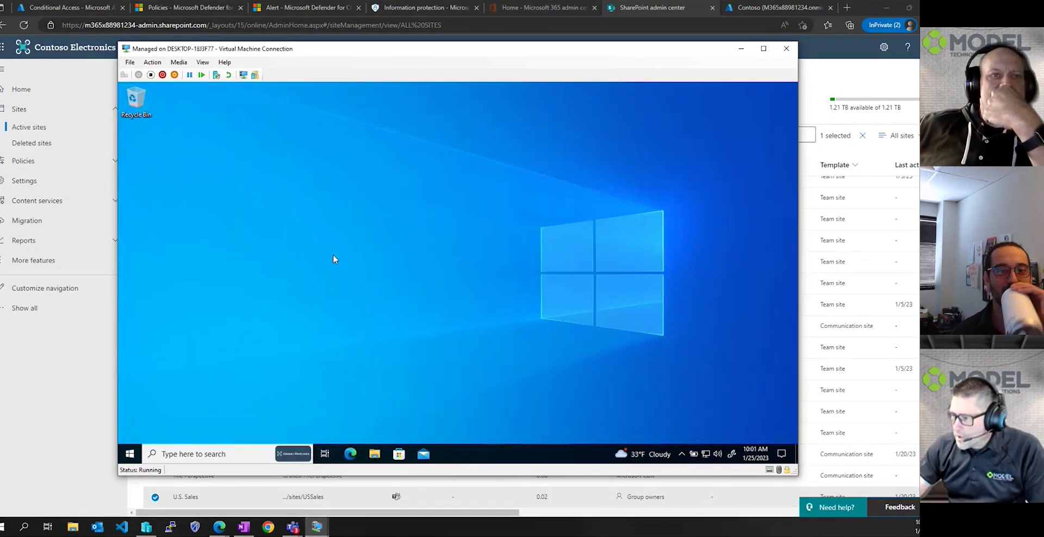
{"action": "left_click", "coordinate": [350, 454]}
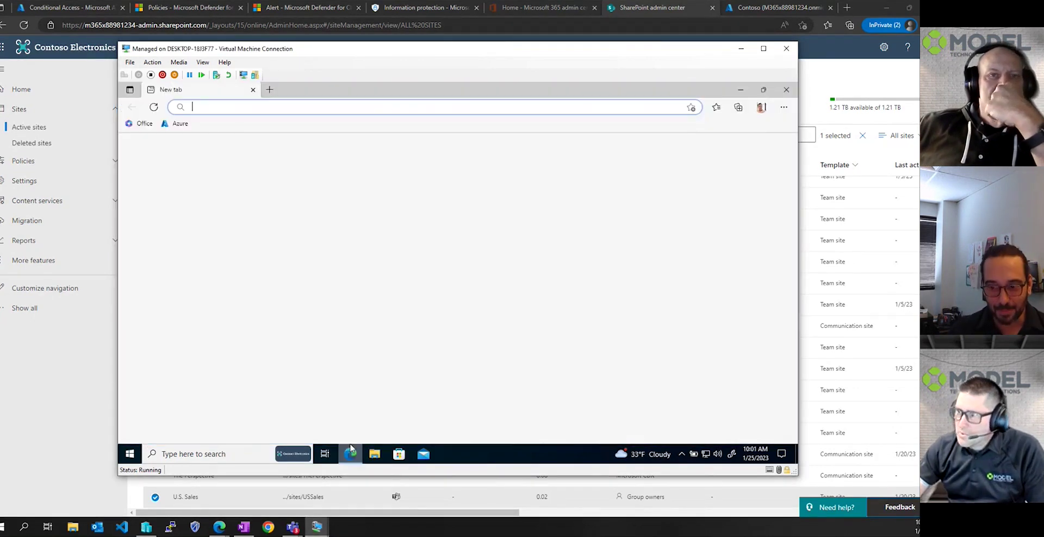
{"action": "left_click", "coordinate": [145, 124]}
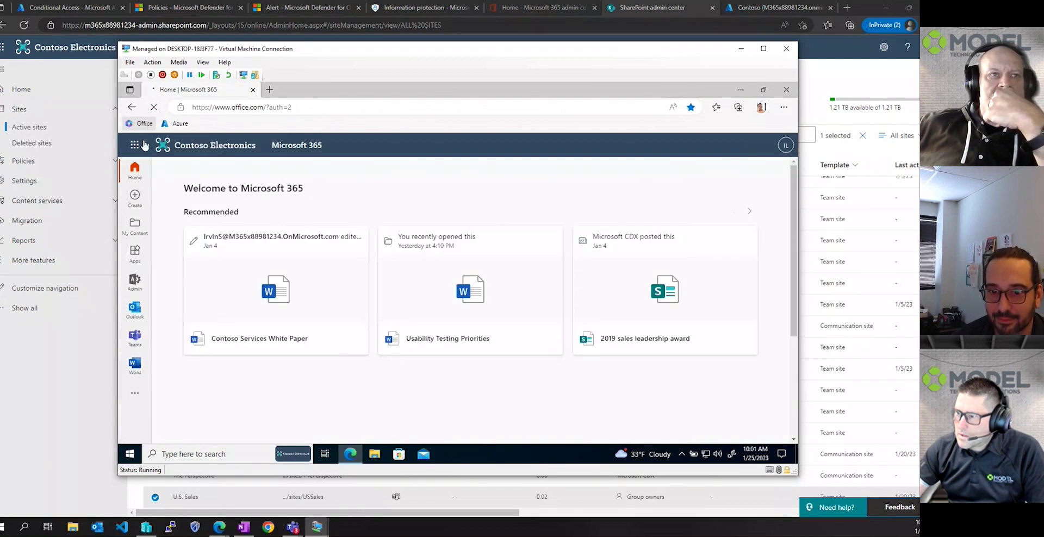
{"action": "left_click", "coordinate": [133, 147]}
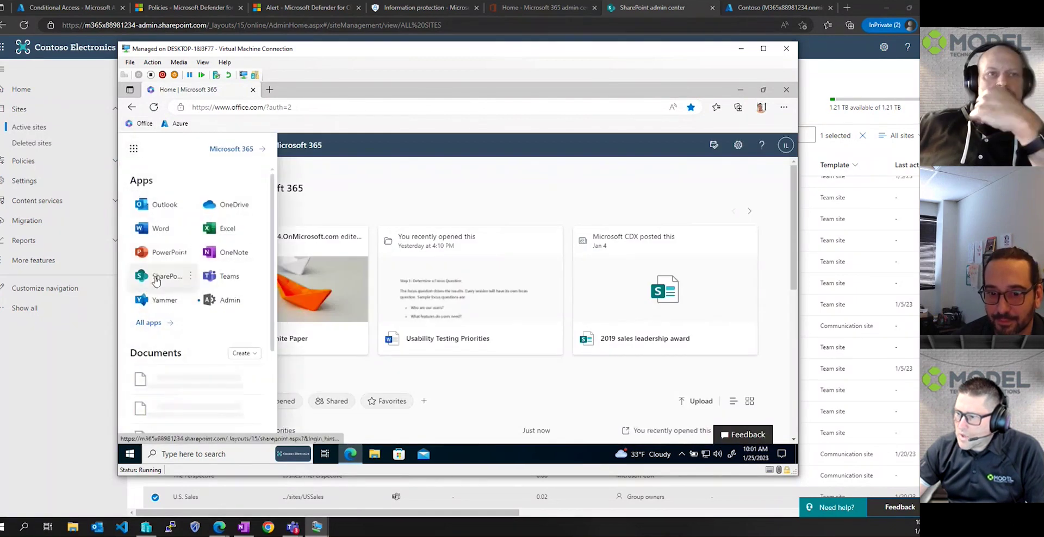
{"action": "left_click", "coordinate": [143, 275]}
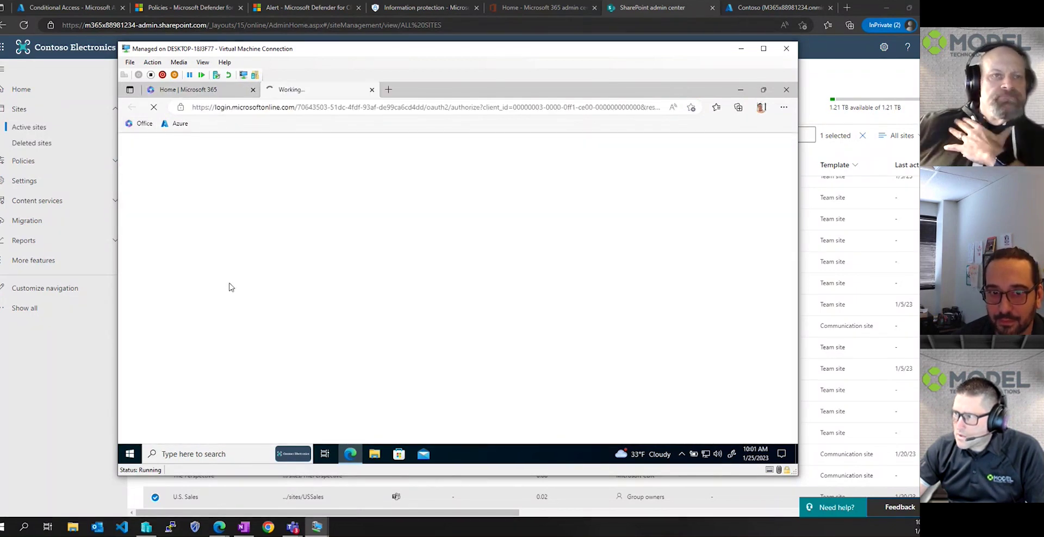
{"action": "left_click", "coordinate": [475, 341]}
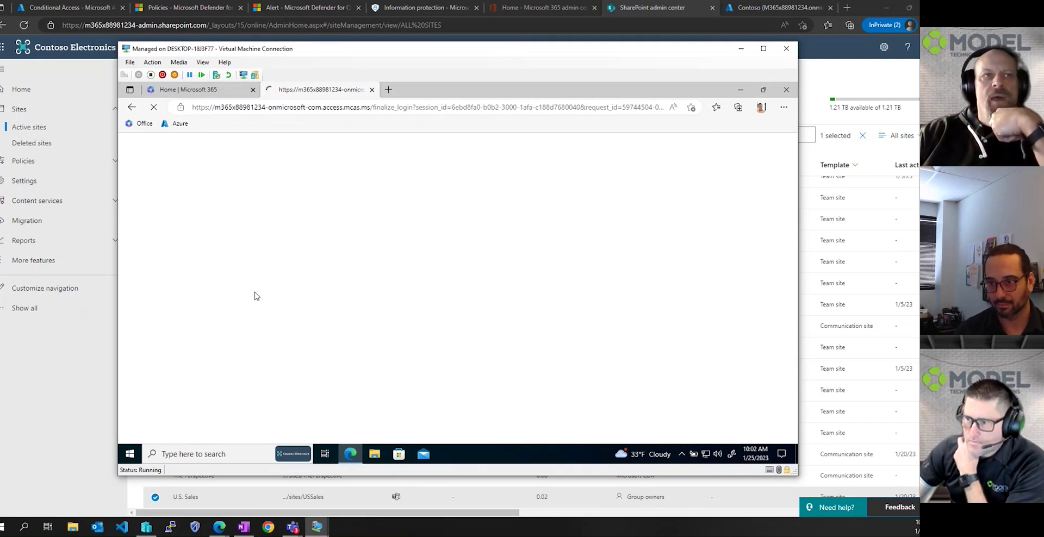
- Check that the U.S. Sales site's sensitivity is Highly Confidential \ Device Compliance, then view Purview's Label policies
{"action": "left_click", "coordinate": [49, 397]}
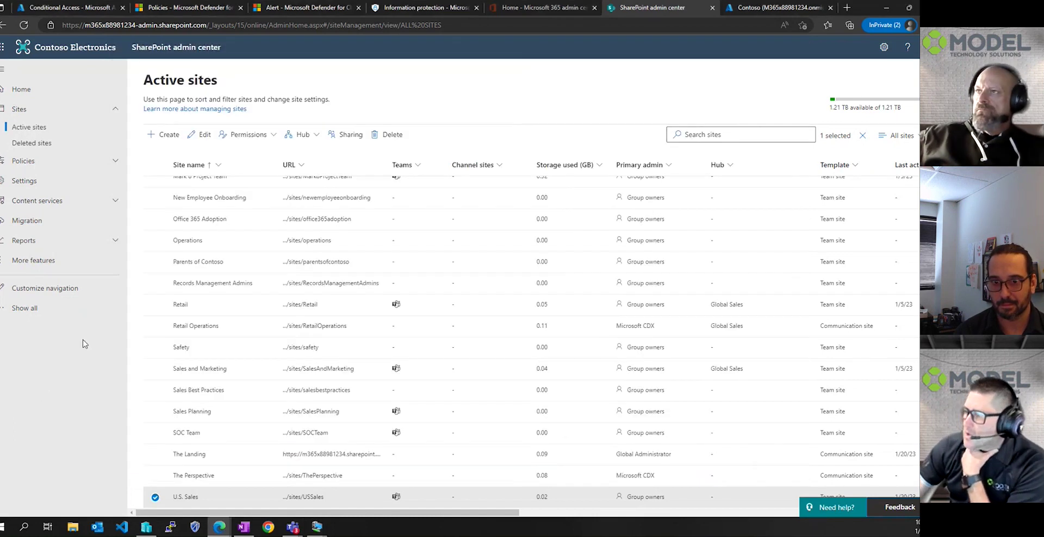
{"action": "left_click", "coordinate": [185, 497]}
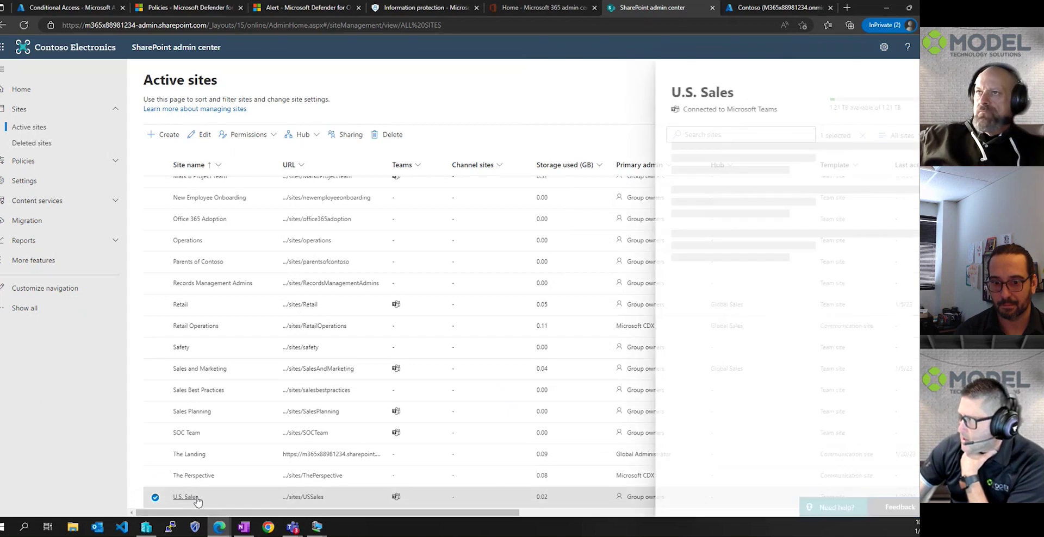
{"action": "left_click", "coordinate": [804, 142]}
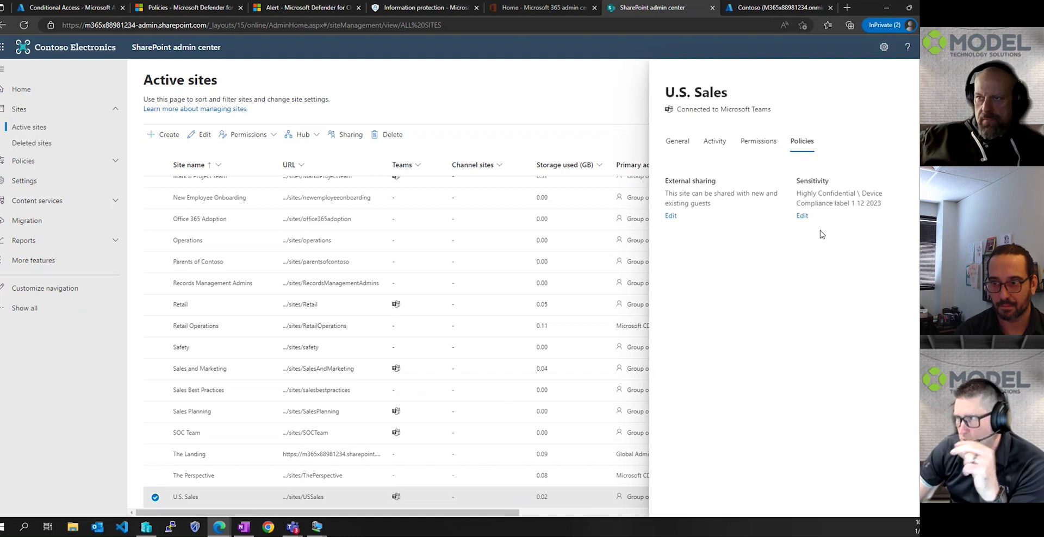
{"action": "key", "text": "ctrl+4"}
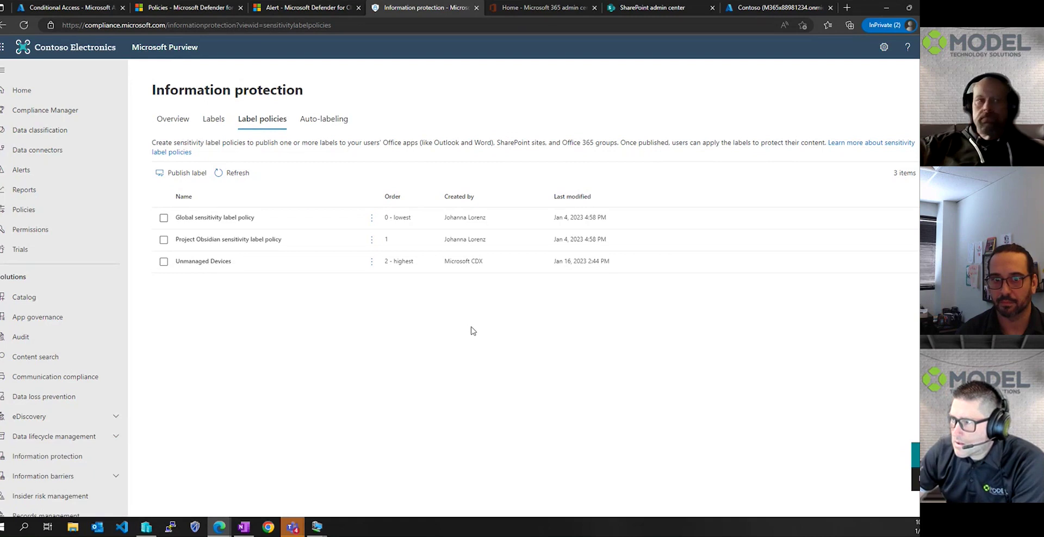
- On the managed VM, launch SharePoint and browse to Mark 8 Project Team > Documents > Design
{"action": "left_click", "coordinate": [316, 526]}
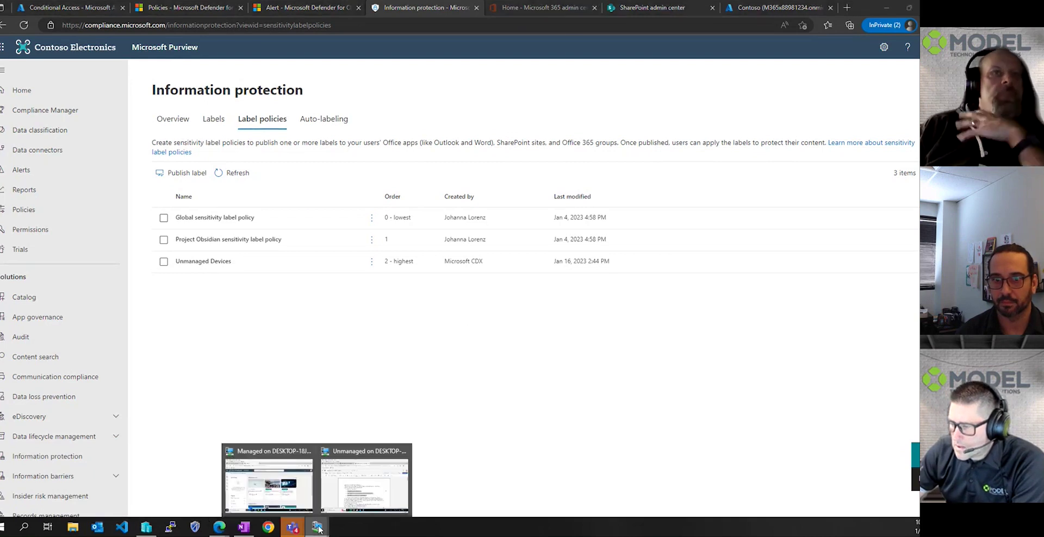
{"action": "left_click", "coordinate": [265, 476]}
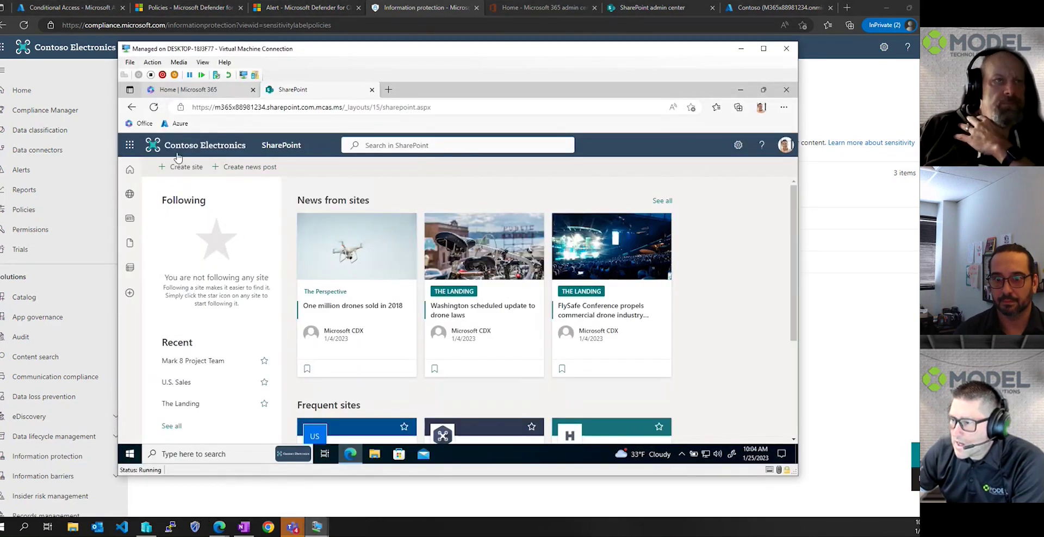
{"action": "left_click", "coordinate": [131, 150]}
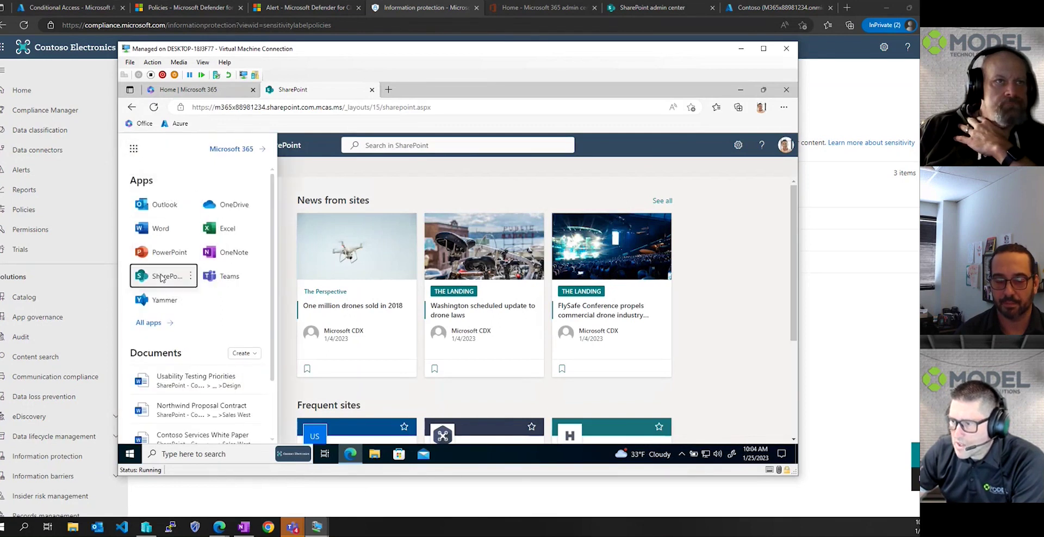
{"action": "left_click", "coordinate": [161, 277]}
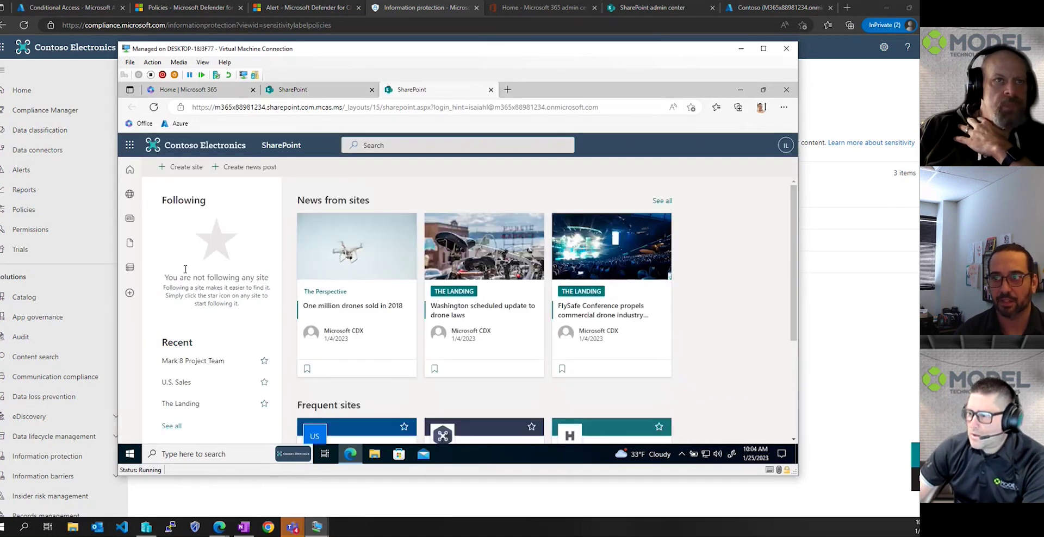
{"action": "left_click", "coordinate": [200, 361]}
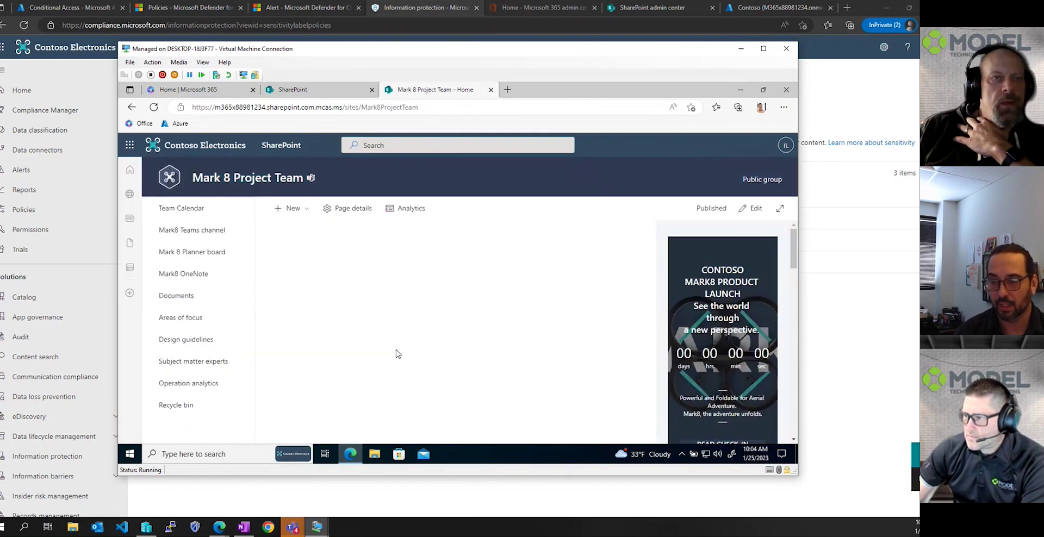
{"action": "left_click", "coordinate": [179, 298]}
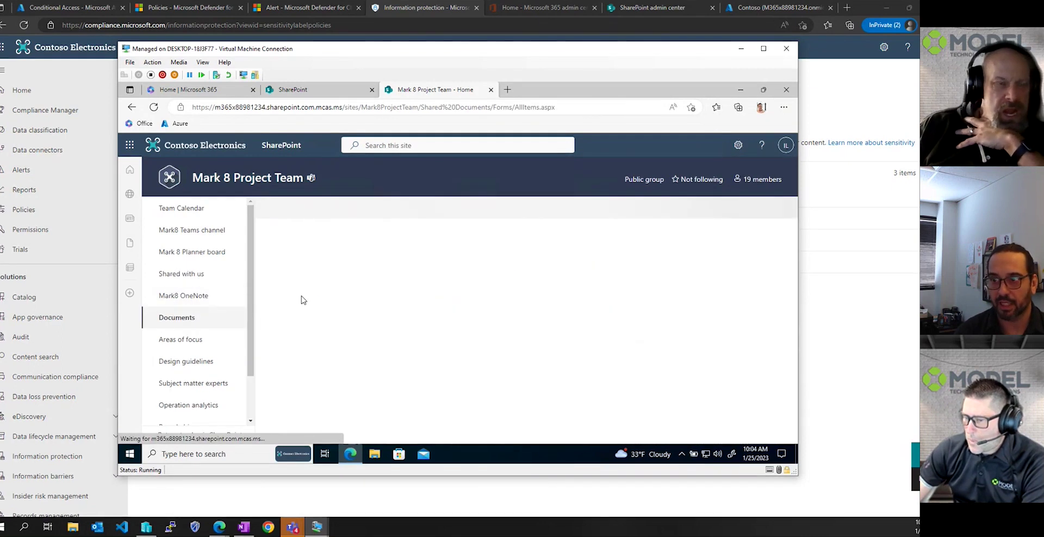
{"action": "left_click", "coordinate": [332, 350]}
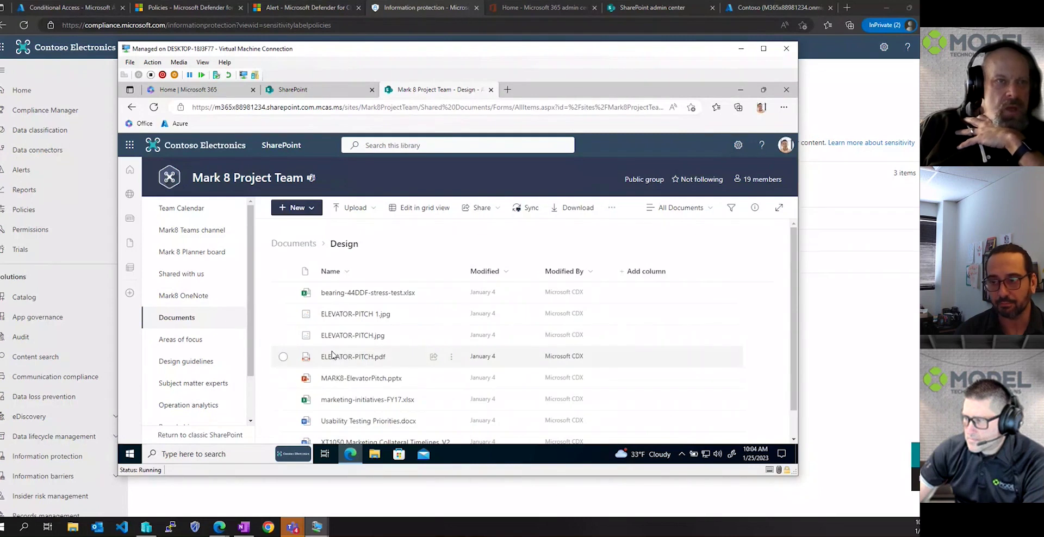
- Preview ELEVATOR-PITCH.pdf in SharePoint's file viewer
{"action": "left_click", "coordinate": [342, 358]}
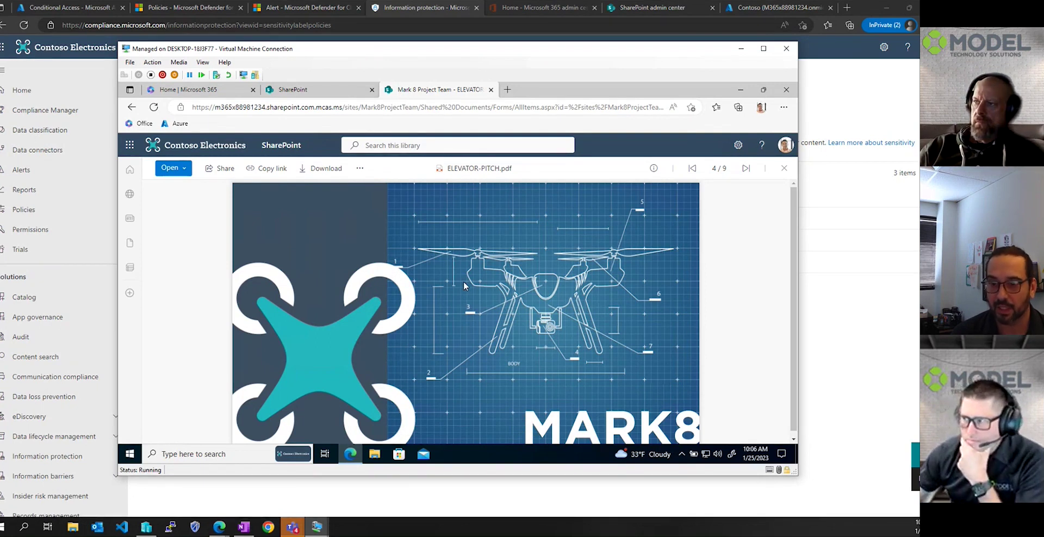
- Restart the VM's browser and reopen SharePoint from Office, continuing under monitored access
{"action": "left_click", "coordinate": [785, 92]}
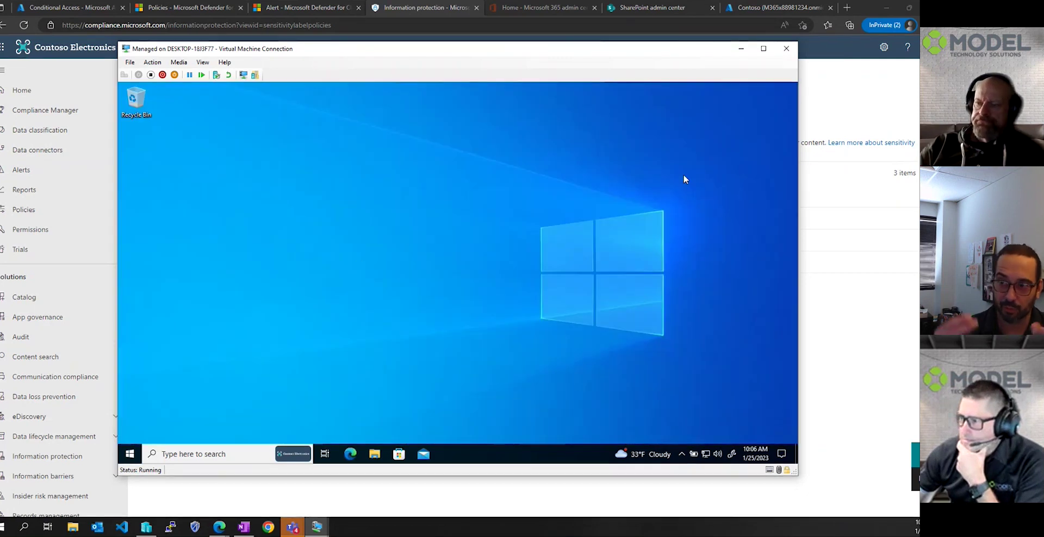
{"action": "left_click", "coordinate": [349, 456]}
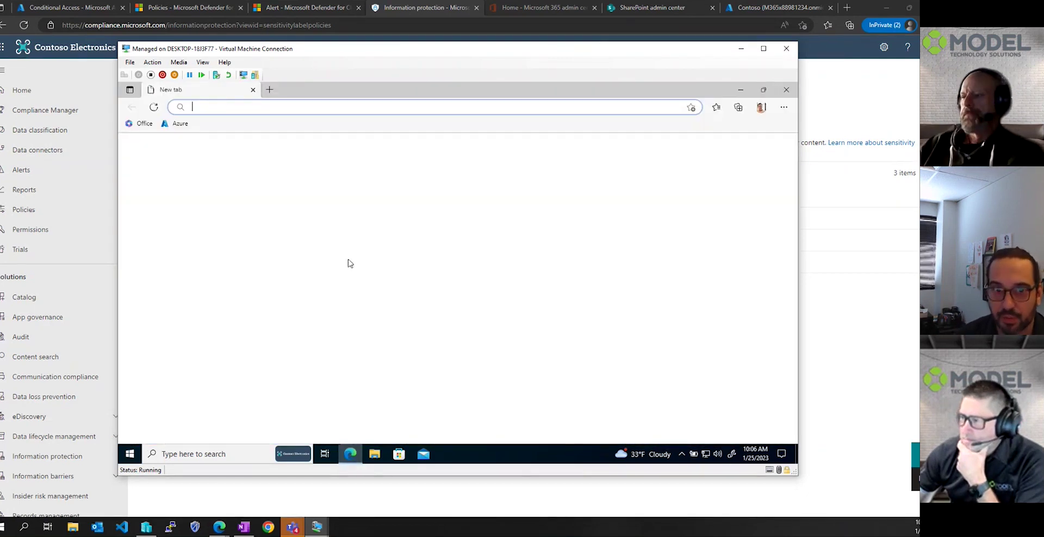
{"action": "left_click", "coordinate": [143, 124]}
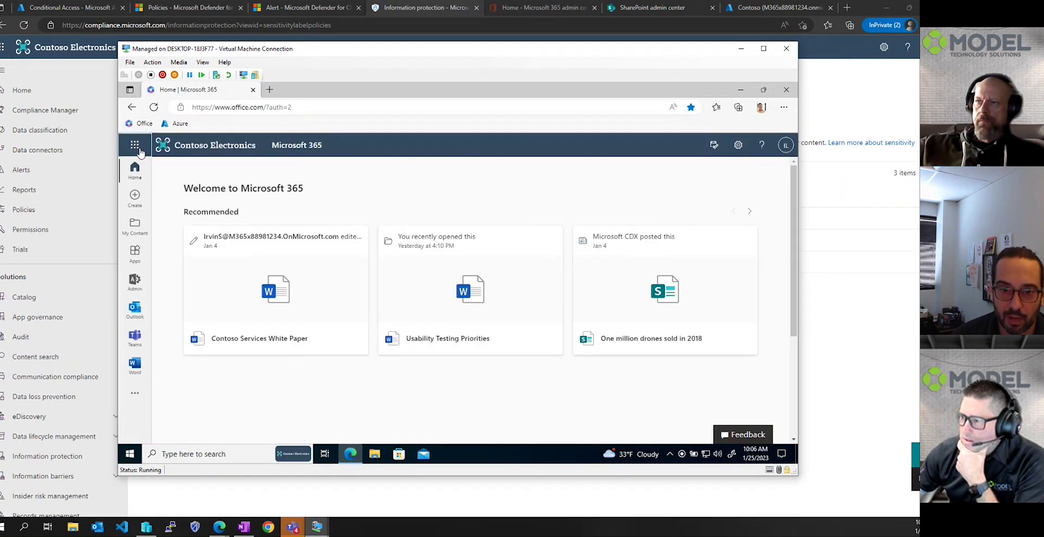
{"action": "left_click", "coordinate": [134, 145]}
{"action": "left_click", "coordinate": [157, 277]}
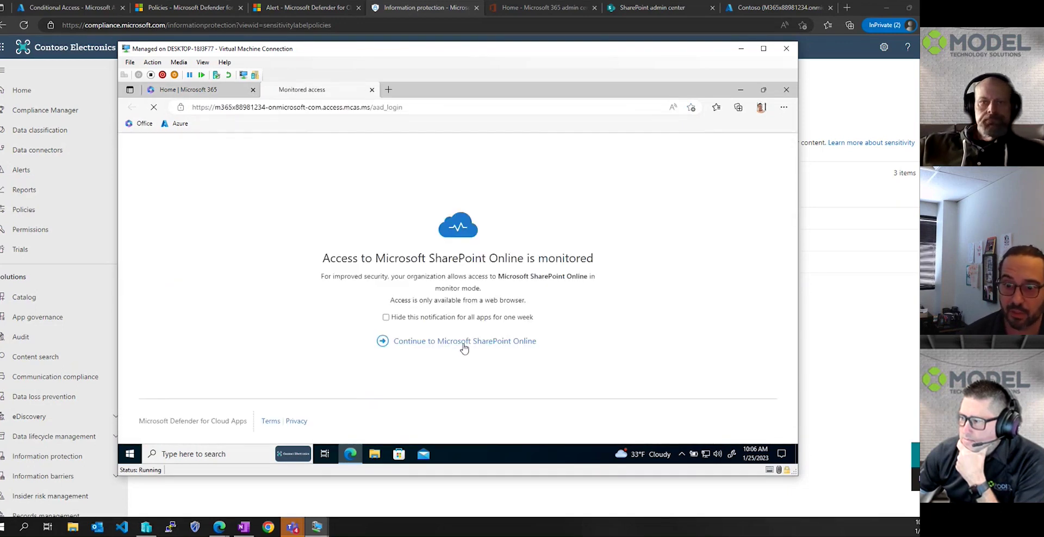
{"action": "left_click", "coordinate": [465, 342]}
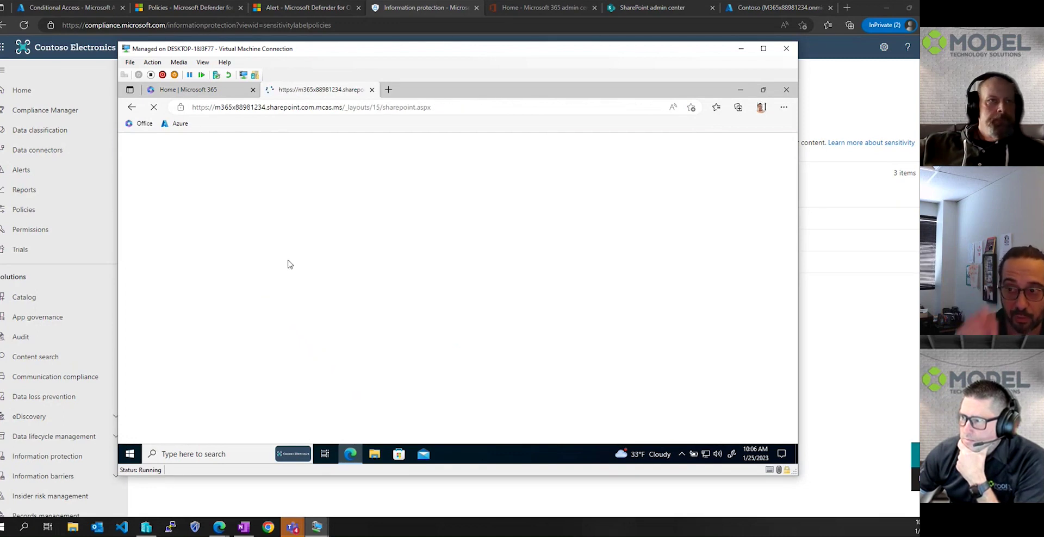
- Go to Mark 8 Project Team > Documents > Design, preview ELEVATOR-PITCH.pdf, and return to the list
{"action": "left_click", "coordinate": [197, 220]}
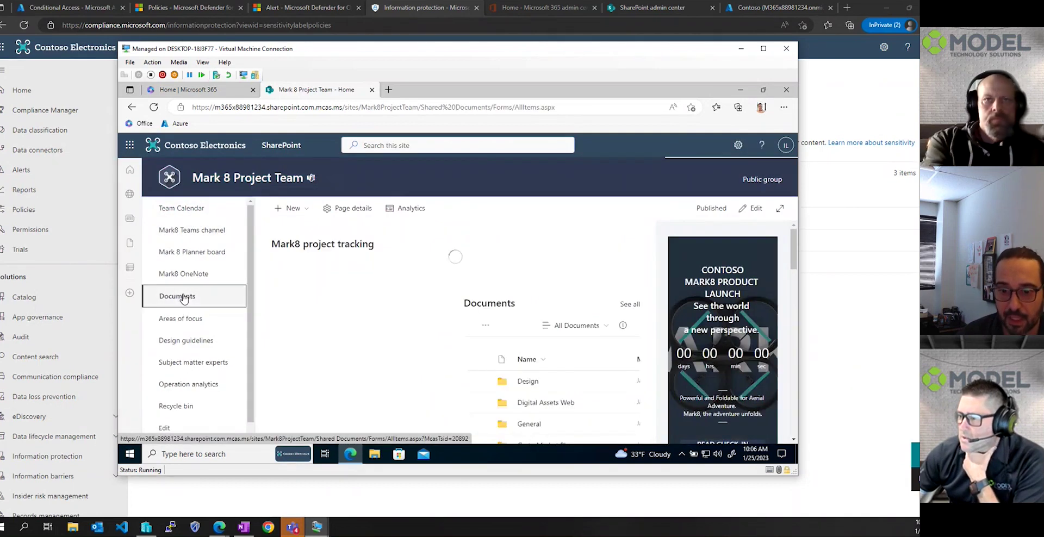
{"action": "left_click", "coordinate": [184, 298]}
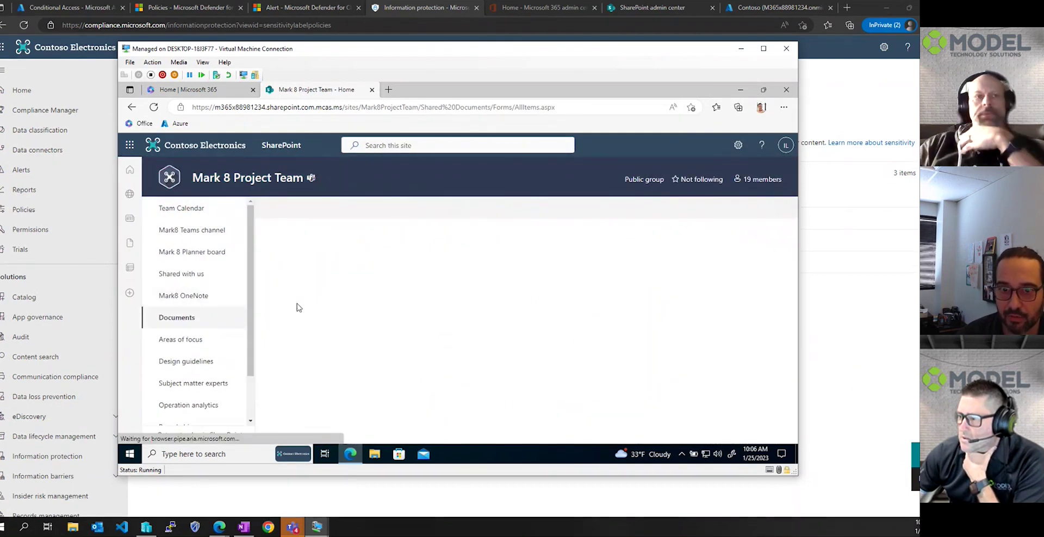
{"action": "left_click", "coordinate": [333, 351]}
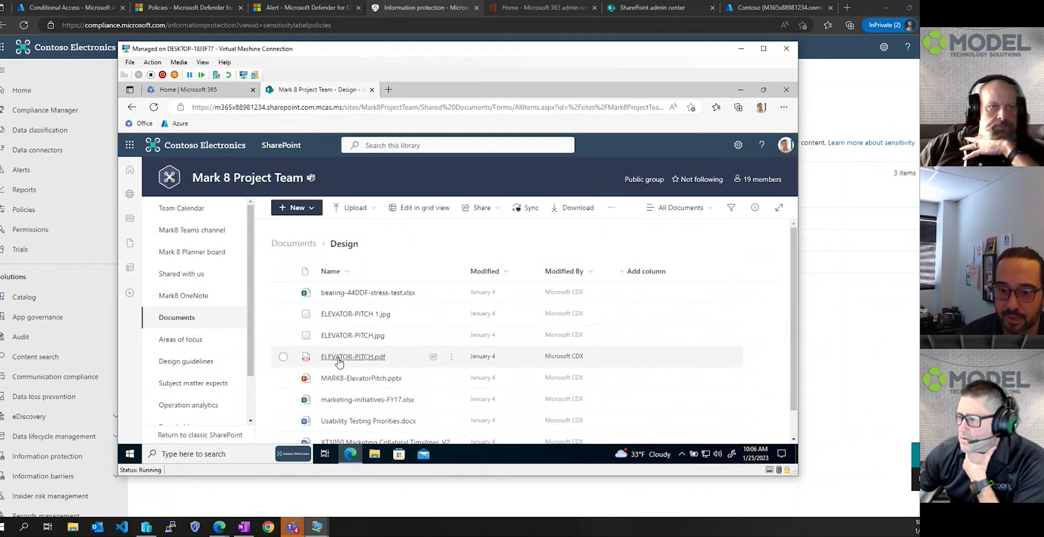
{"action": "left_click", "coordinate": [338, 359]}
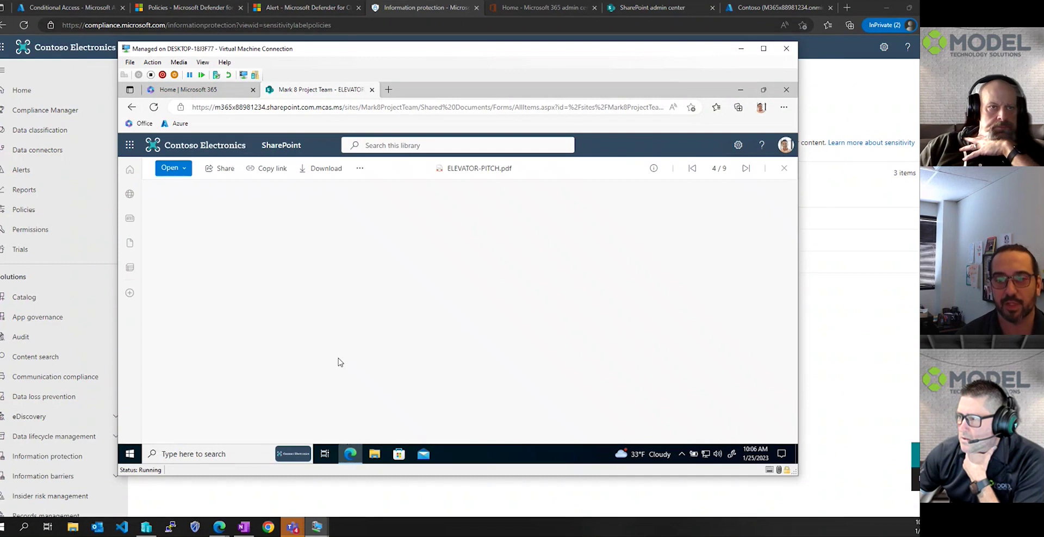
{"action": "left_click", "coordinate": [132, 108]}
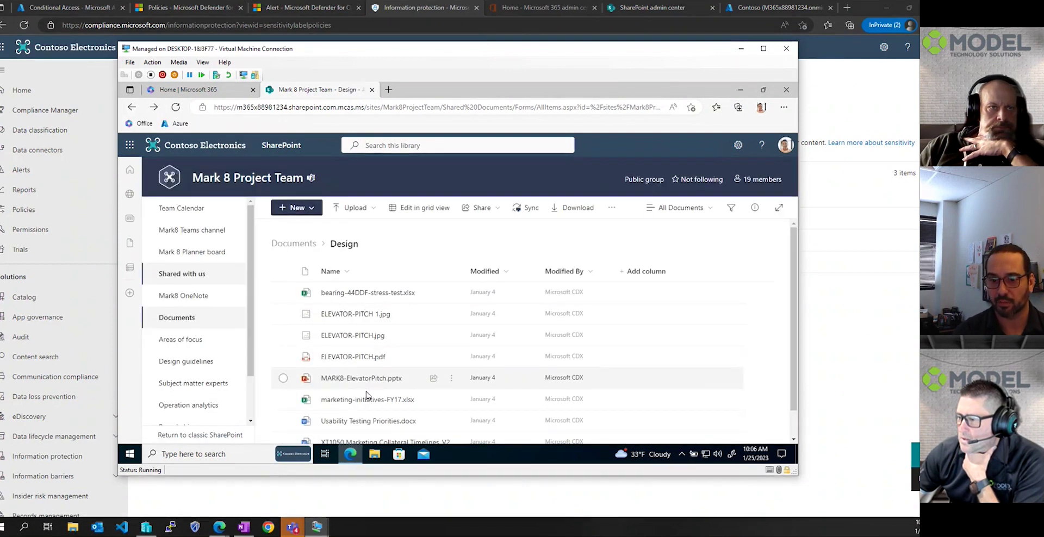
- Open Usability Testing Priorities.docx and copy the selected focus-question bullets, prompting a security check
{"action": "left_click", "coordinate": [365, 423]}
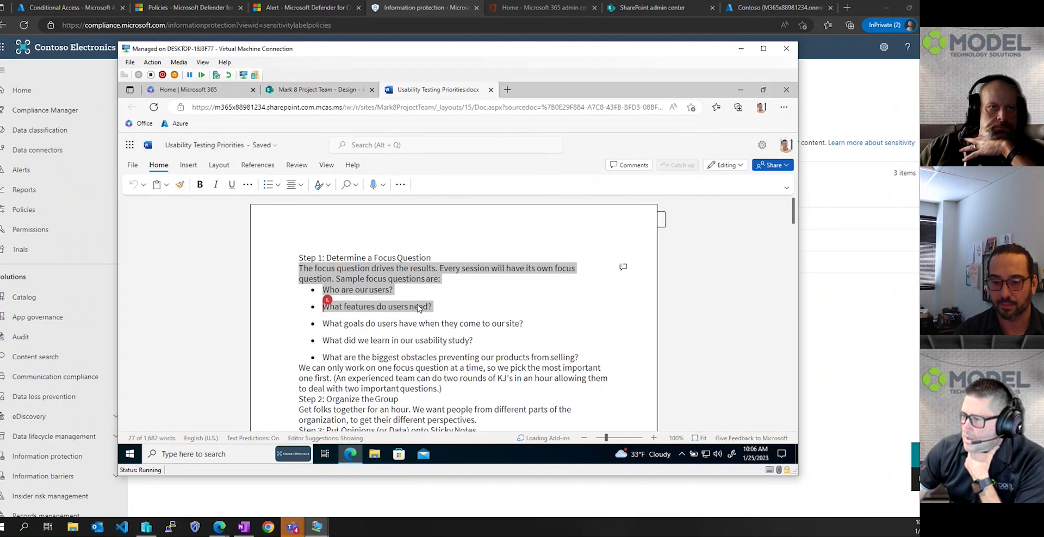
{"action": "right_click", "coordinate": [419, 309]}
{"action": "left_click", "coordinate": [447, 188]}
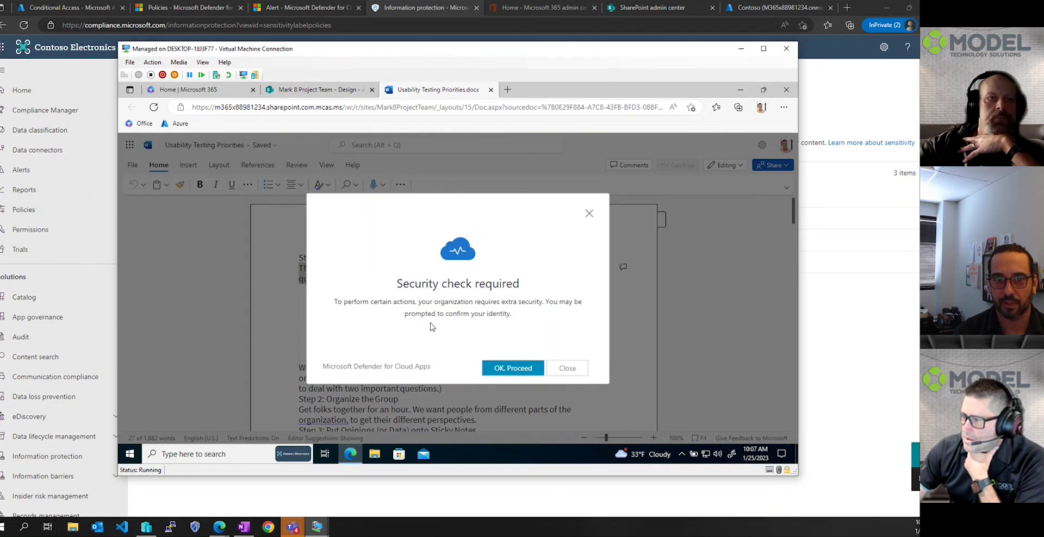
- Pass the security step-up check, continue into SharePoint Online, and minimize the managed VM
{"action": "left_click", "coordinate": [498, 368]}
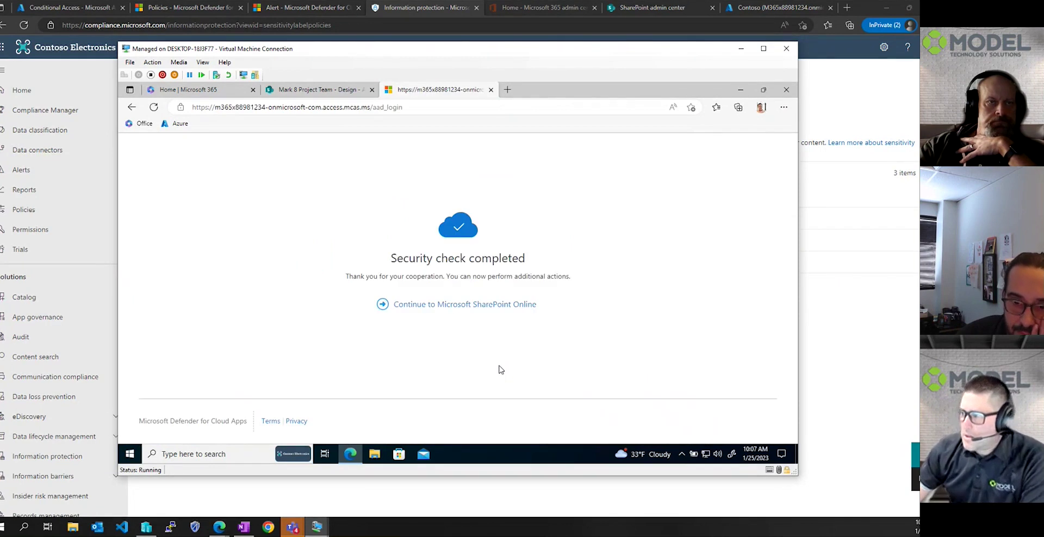
{"action": "left_click", "coordinate": [474, 308]}
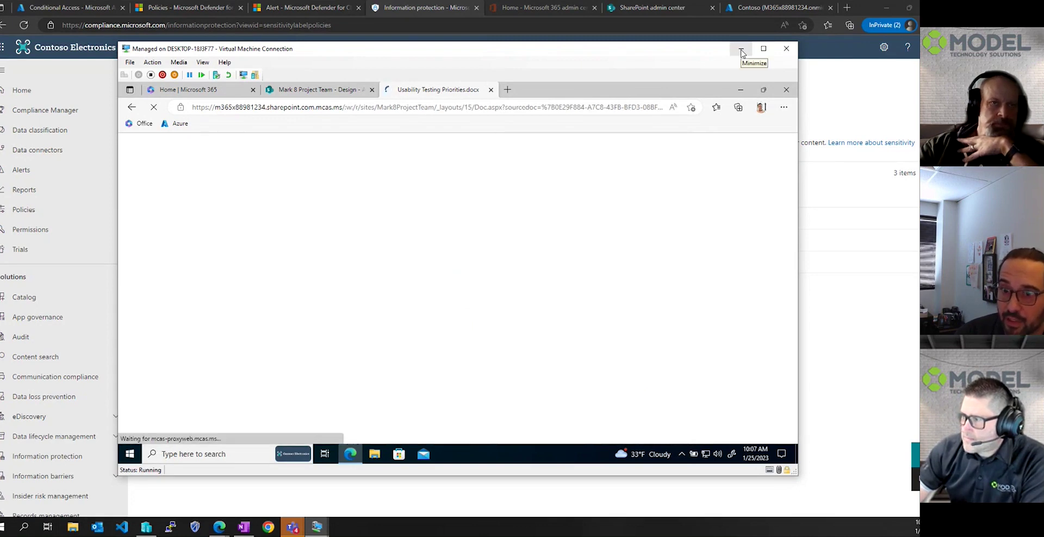
{"action": "left_click", "coordinate": [740, 51]}
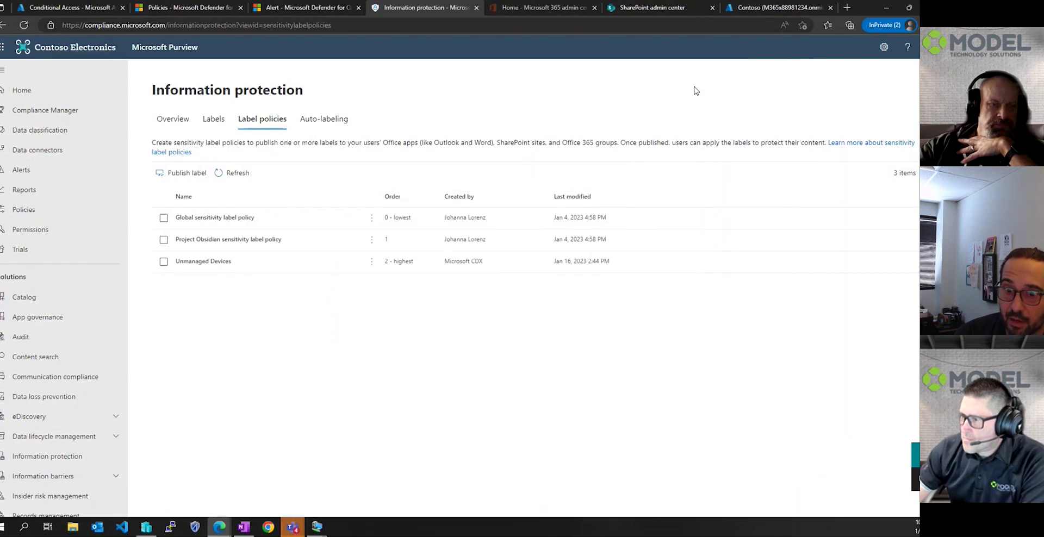
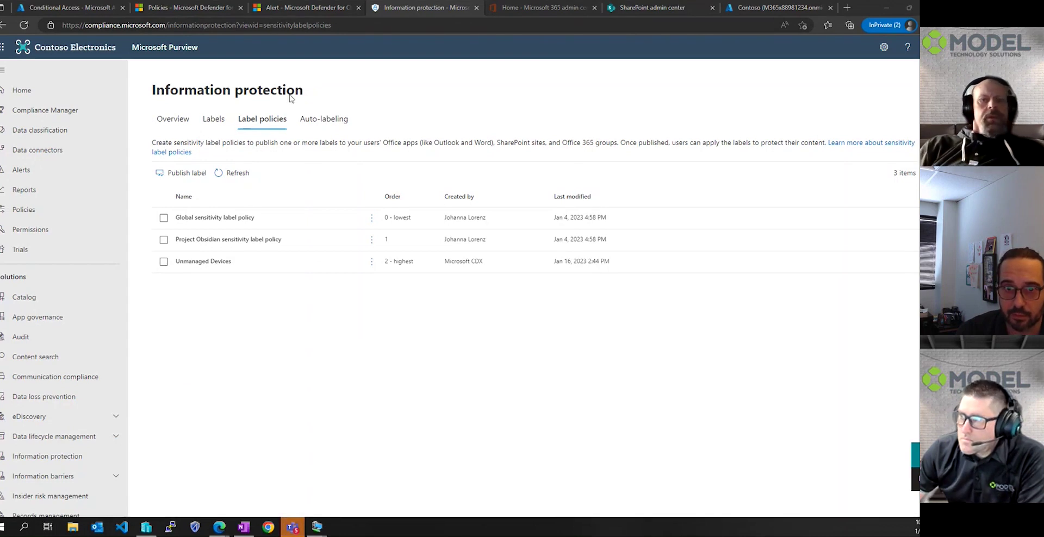
- Filter the Cloud Apps policies list by the name 'step'
{"action": "left_click", "coordinate": [306, 9]}
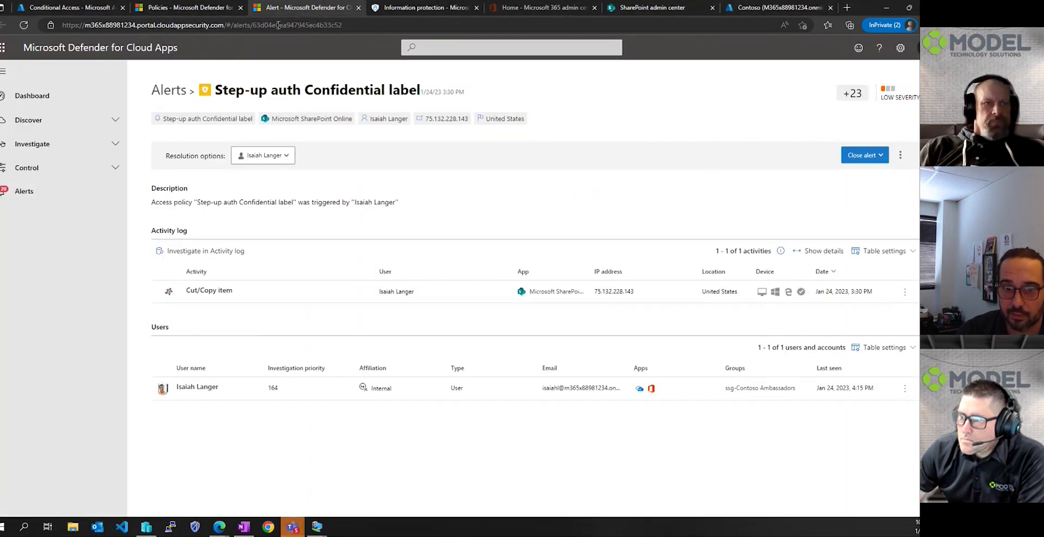
{"action": "left_click", "coordinate": [47, 169]}
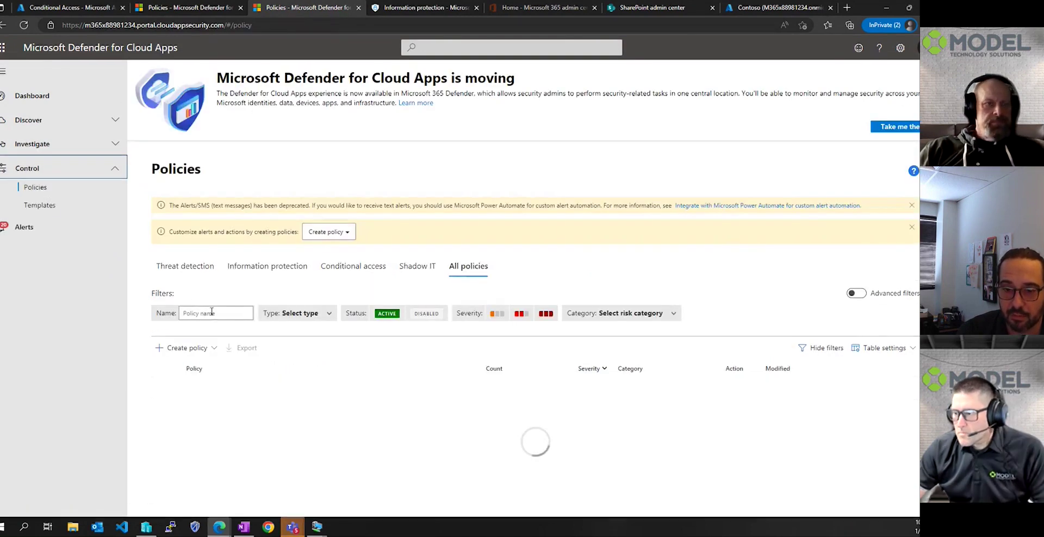
{"action": "left_click", "coordinate": [223, 312]}
{"action": "type", "text": "step"}
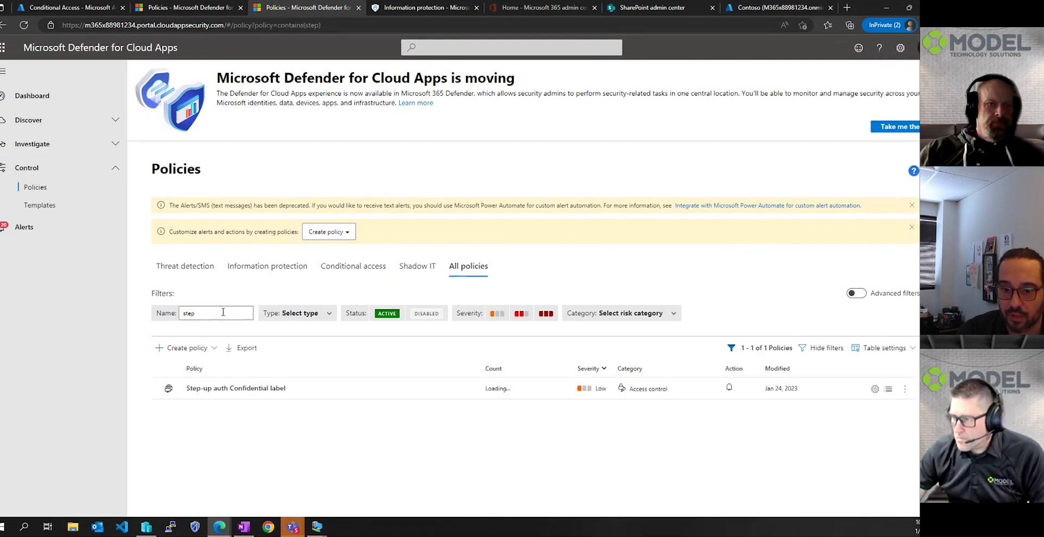
- Open the Step-up auth Confidential label policy and check its session control type, keeping Block activities
{"action": "left_click", "coordinate": [244, 389]}
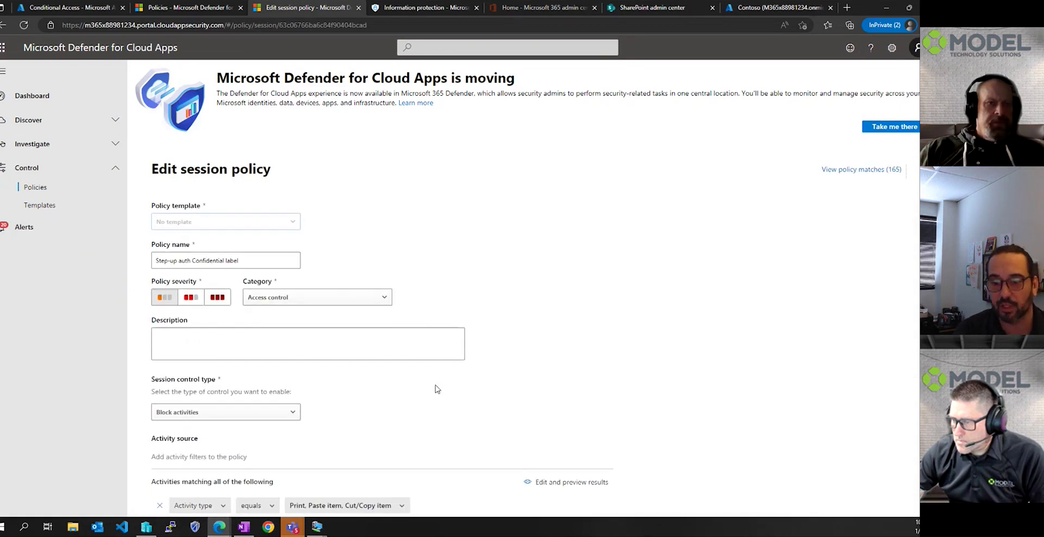
{"action": "scroll", "coordinate": [437, 390], "scroll_direction": "down", "scroll_amount": 4}
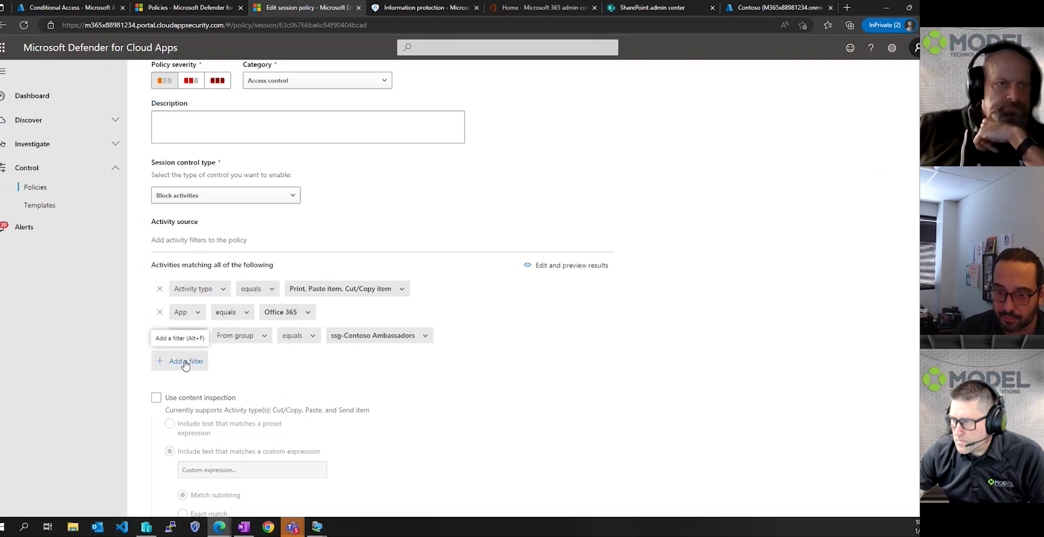
{"action": "left_click", "coordinate": [253, 200]}
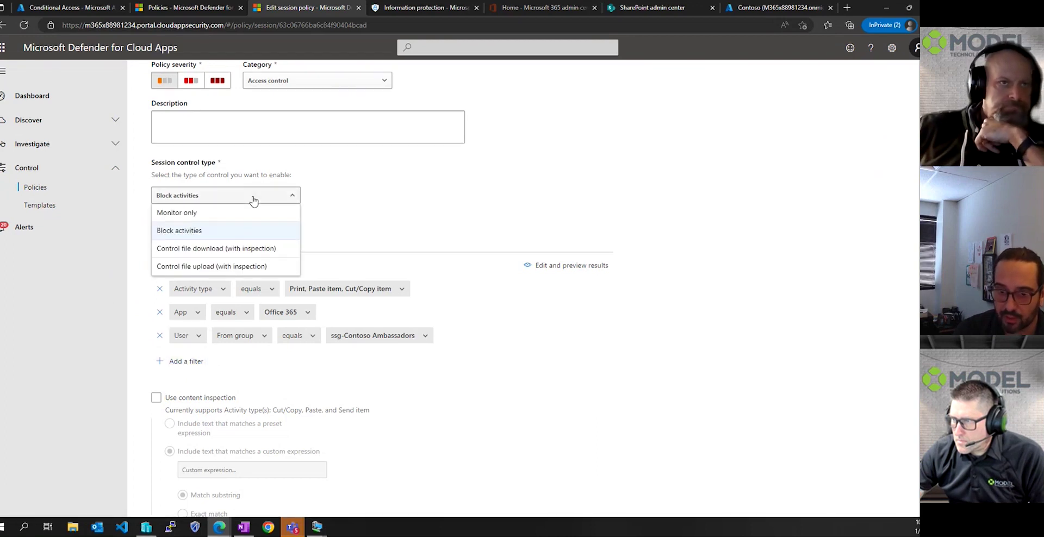
{"action": "left_click", "coordinate": [253, 200]}
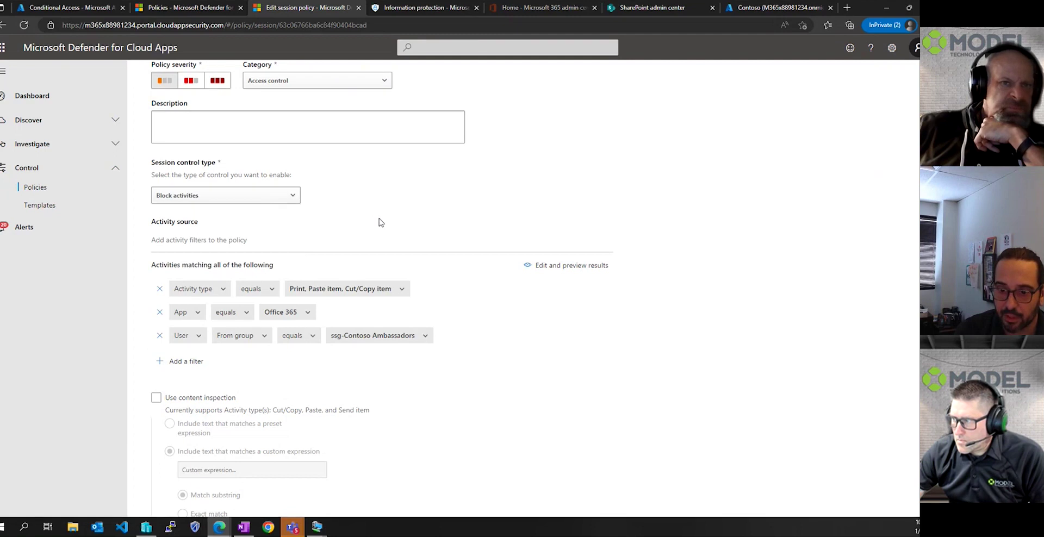
{"action": "left_click", "coordinate": [174, 361]}
{"action": "left_click", "coordinate": [224, 360]}
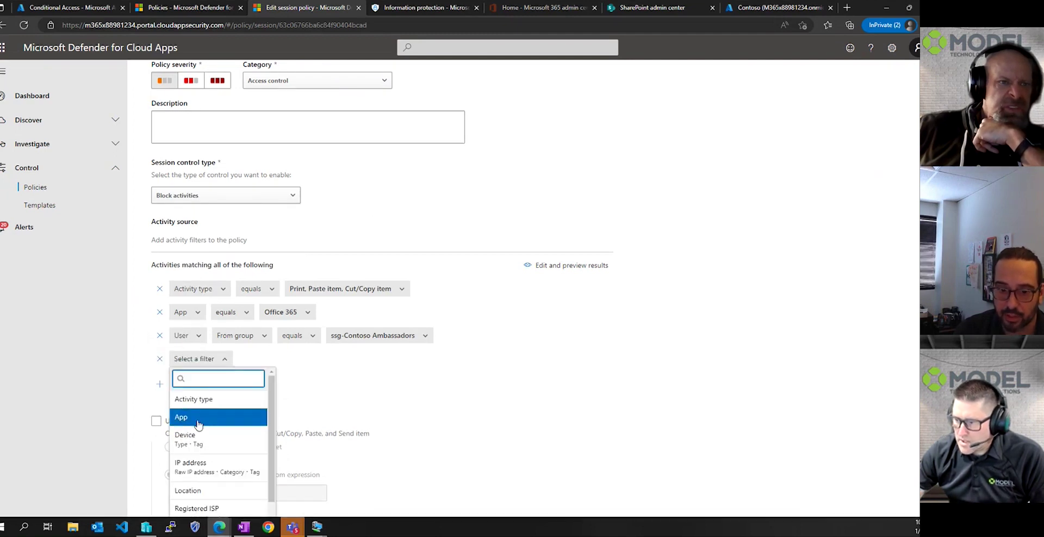
{"action": "scroll", "coordinate": [212, 431], "scroll_direction": "down", "scroll_amount": 1}
{"action": "scroll", "coordinate": [212, 430], "scroll_direction": "down", "scroll_amount": 1}
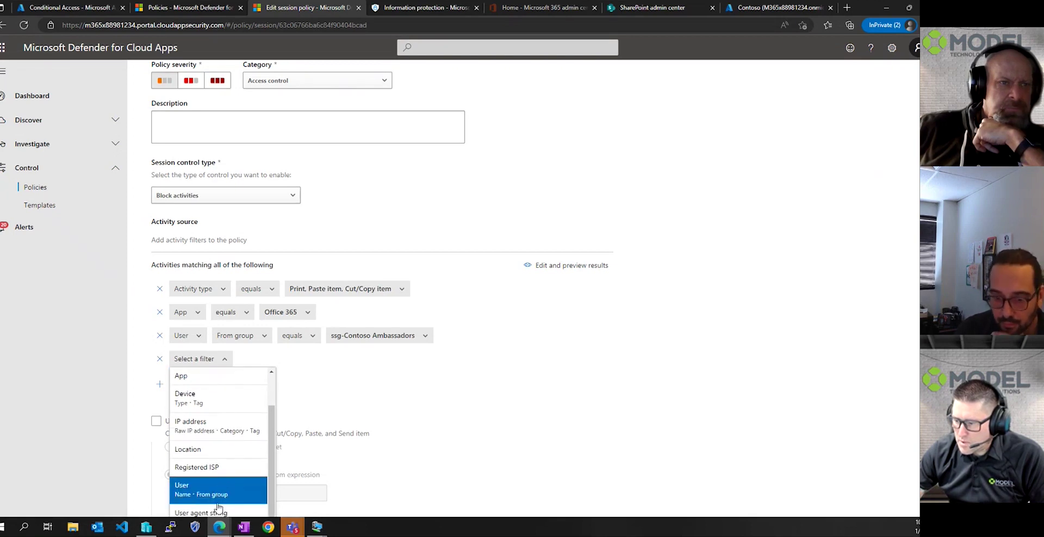
{"action": "scroll", "coordinate": [222, 406], "scroll_direction": "up", "scroll_amount": 2}
{"action": "left_click", "coordinate": [221, 402]}
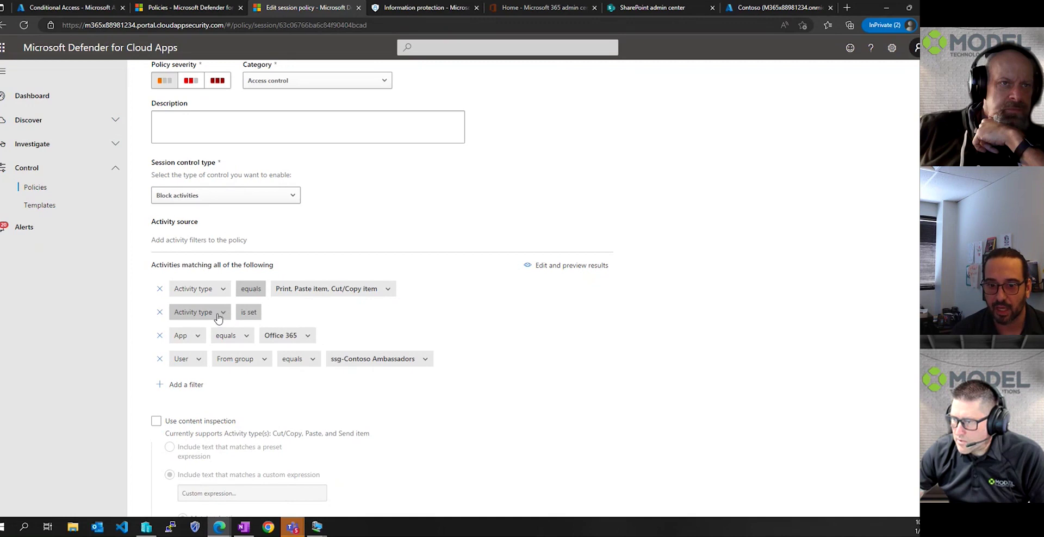
{"action": "left_click", "coordinate": [159, 312]}
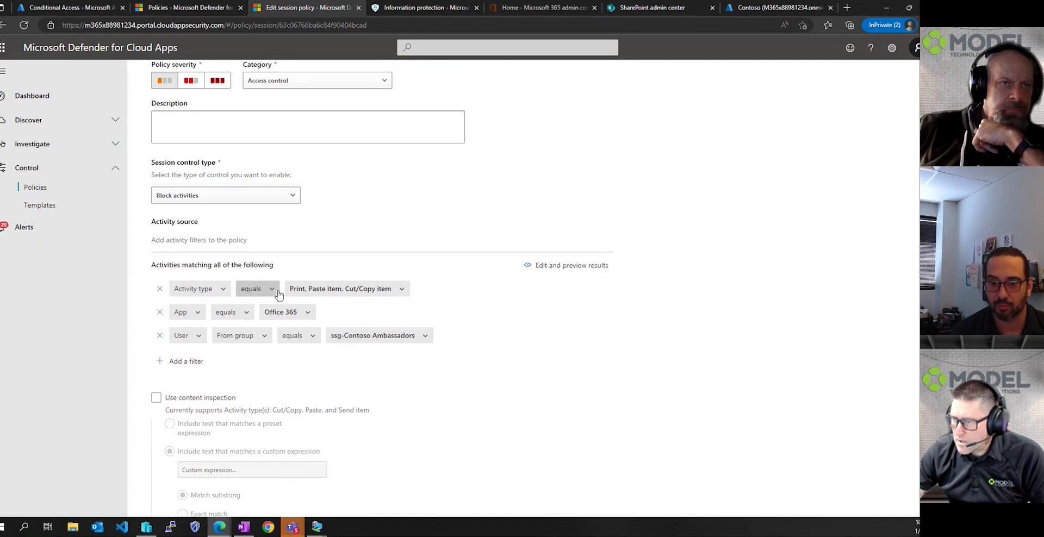
{"action": "left_click", "coordinate": [355, 296]}
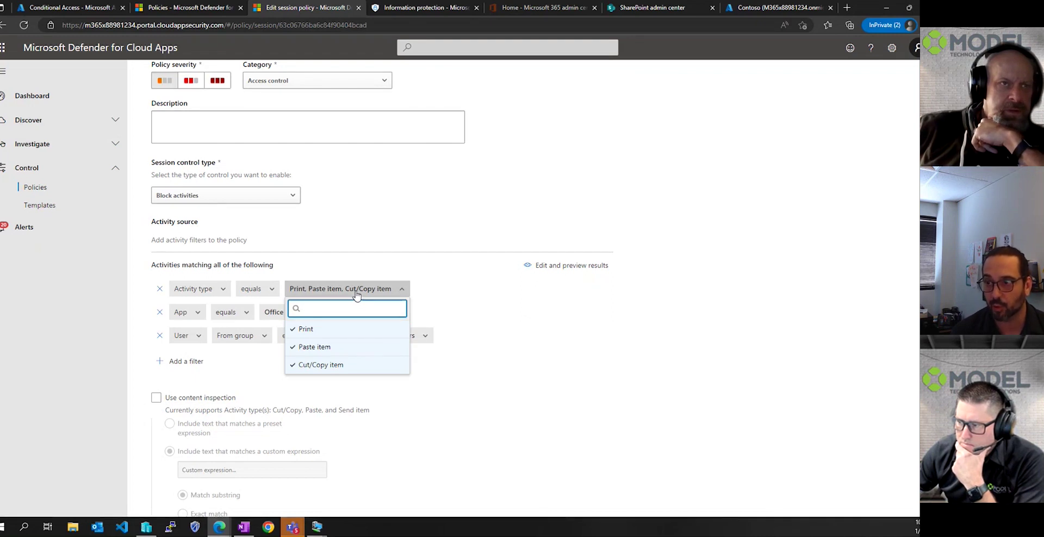
{"action": "left_click", "coordinate": [450, 288]}
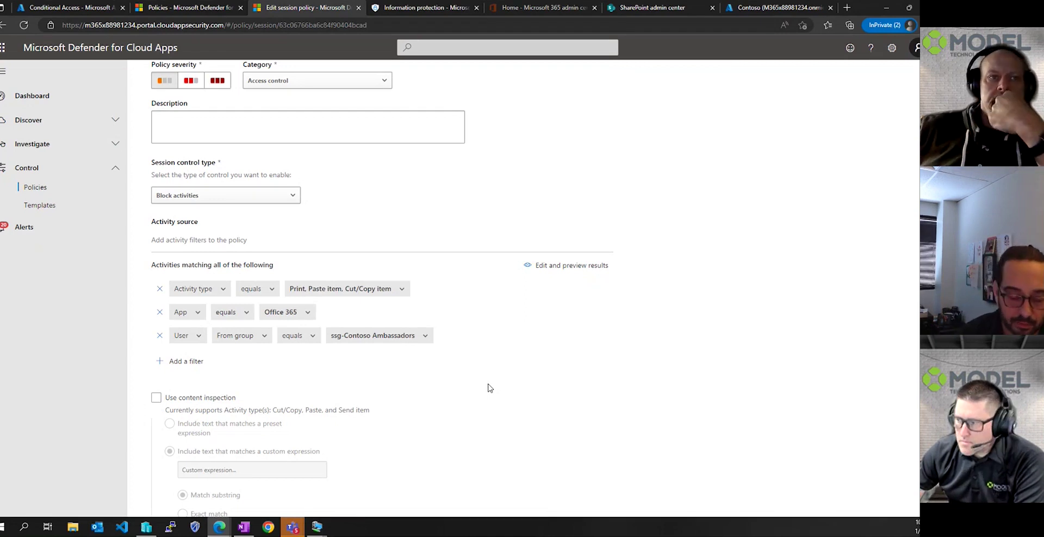
{"action": "scroll", "coordinate": [488, 388], "scroll_direction": "down", "scroll_amount": 3}
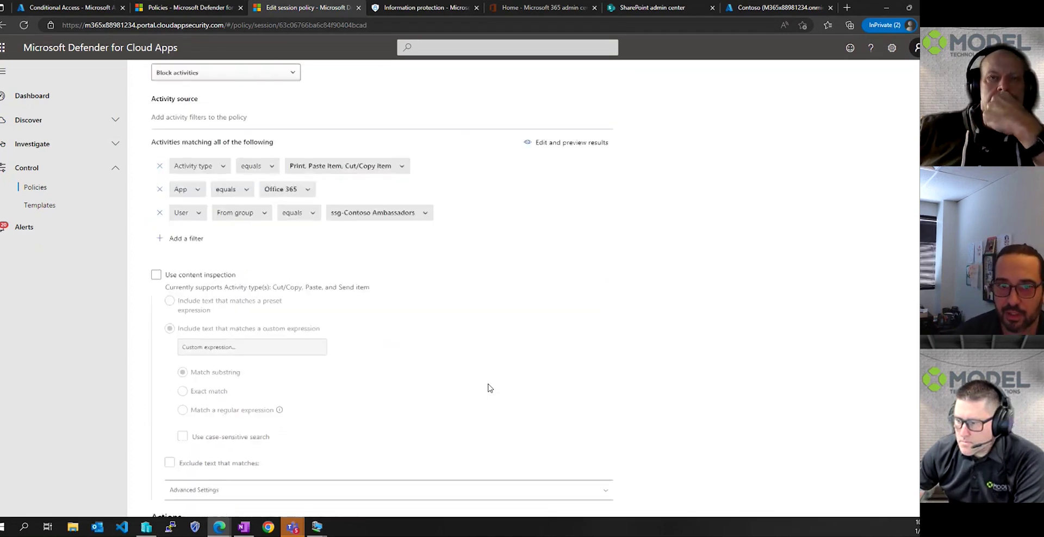
{"action": "scroll", "coordinate": [488, 388], "scroll_direction": "down", "scroll_amount": 5}
{"action": "scroll", "coordinate": [488, 388], "scroll_direction": "up", "scroll_amount": 8}
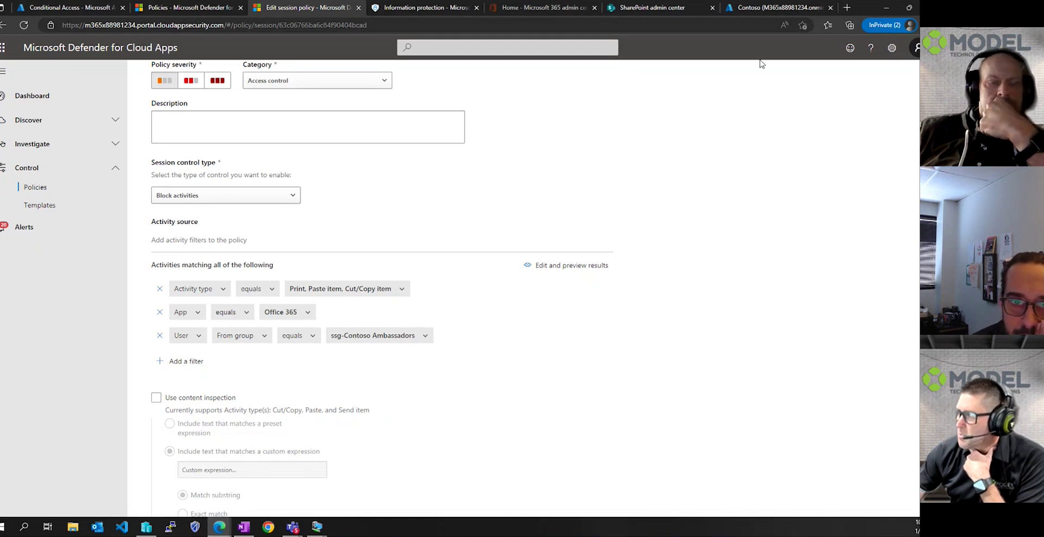
- Go to Devices > Configuration profiles in the Contoso Endpoint Manager admin center
{"action": "left_click", "coordinate": [767, 8]}
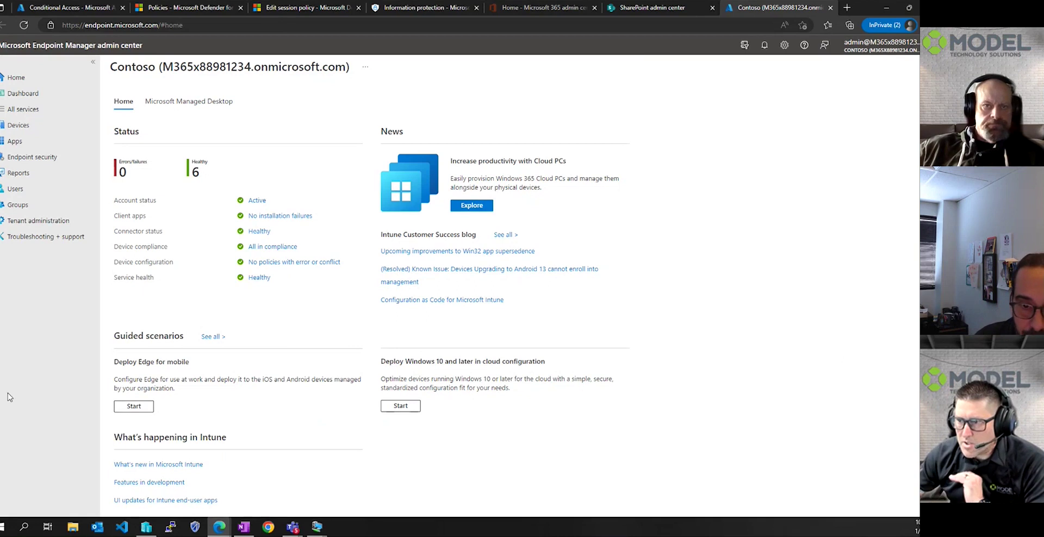
{"action": "left_click", "coordinate": [28, 130]}
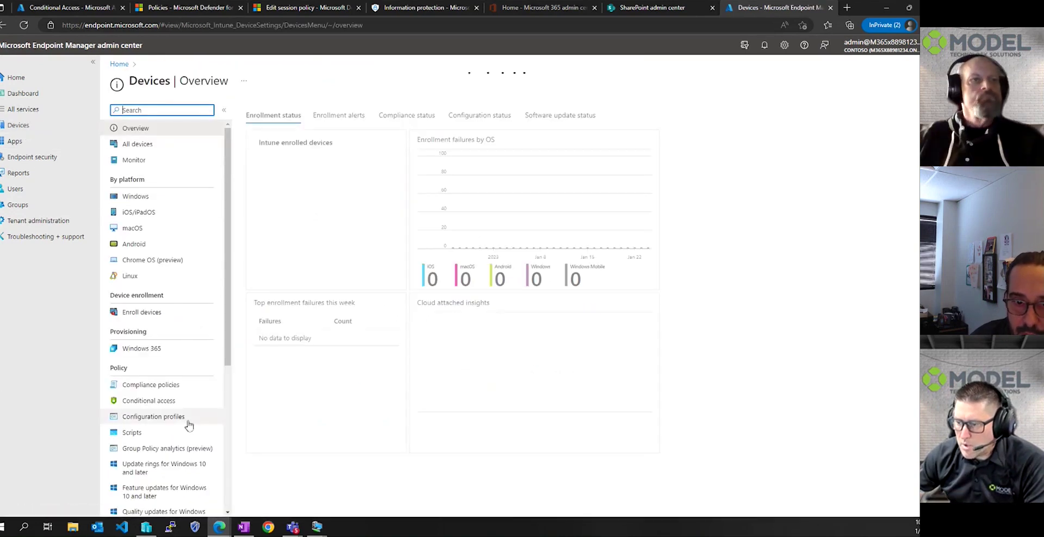
{"action": "left_click", "coordinate": [175, 419]}
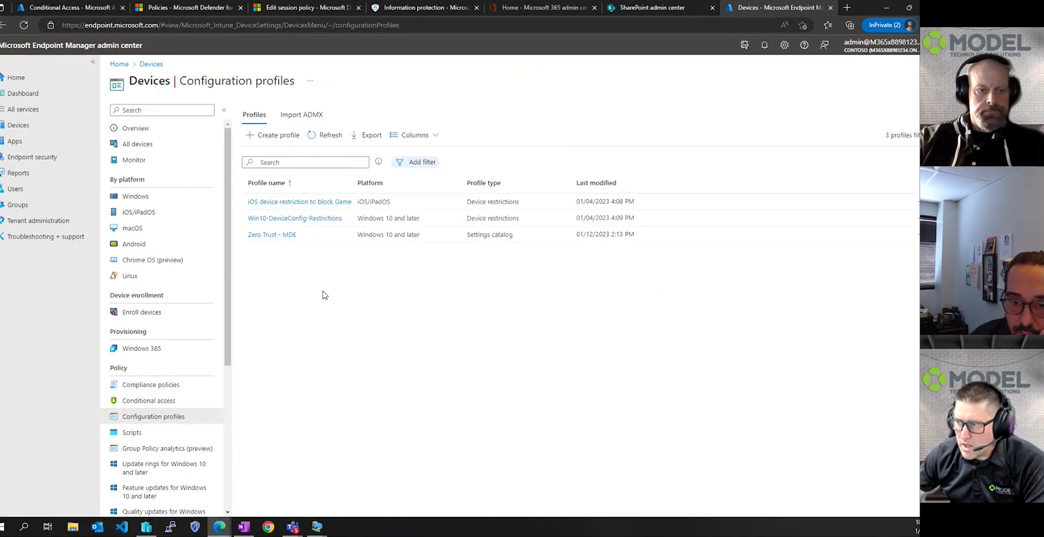
- Open the Zero Trust - MDE profile and review its assignment to ssg-Contoso Ambassadors
{"action": "left_click", "coordinate": [272, 235]}
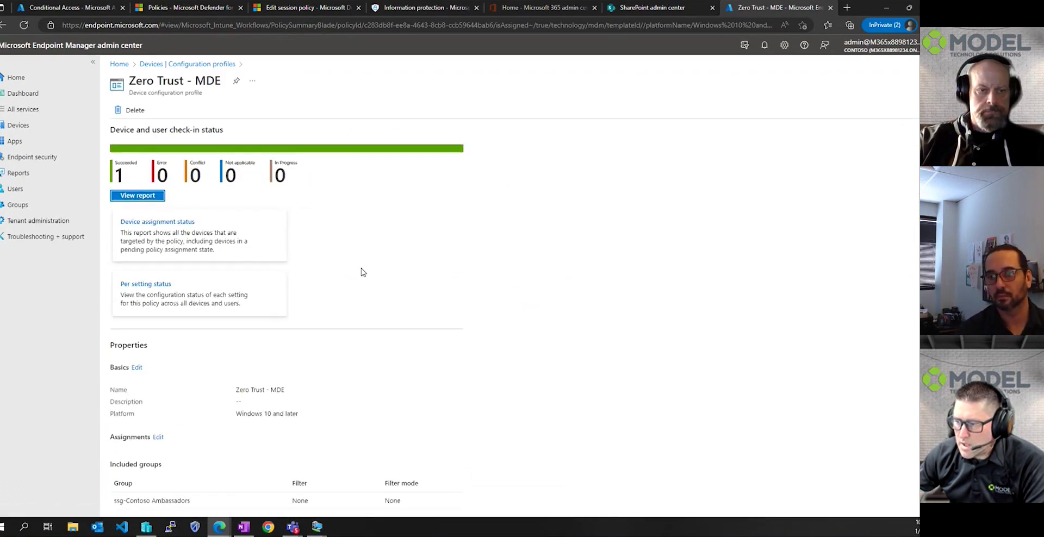
{"action": "scroll", "coordinate": [361, 272], "scroll_direction": "down", "scroll_amount": 3}
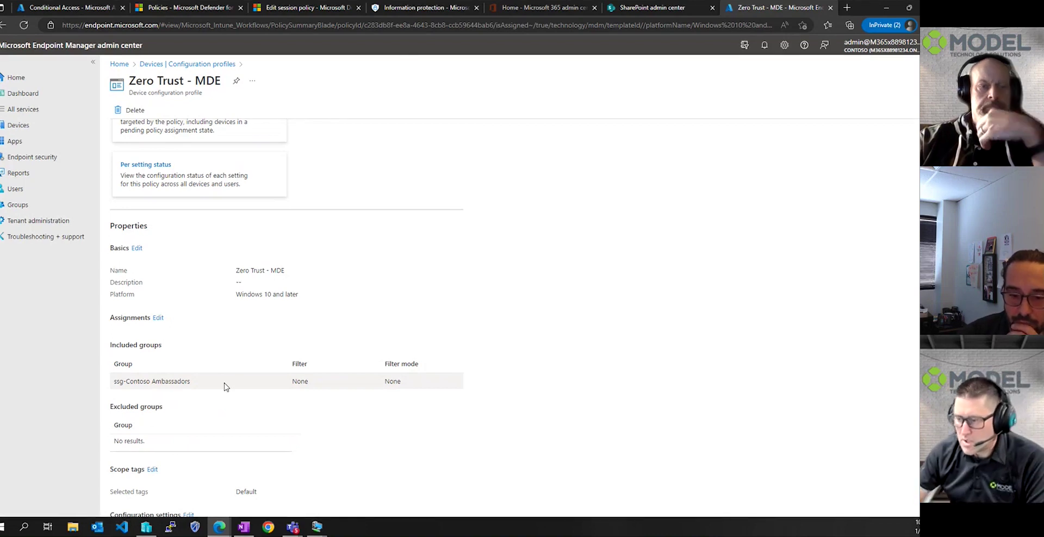
{"action": "scroll", "coordinate": [307, 398], "scroll_direction": "down", "scroll_amount": 1}
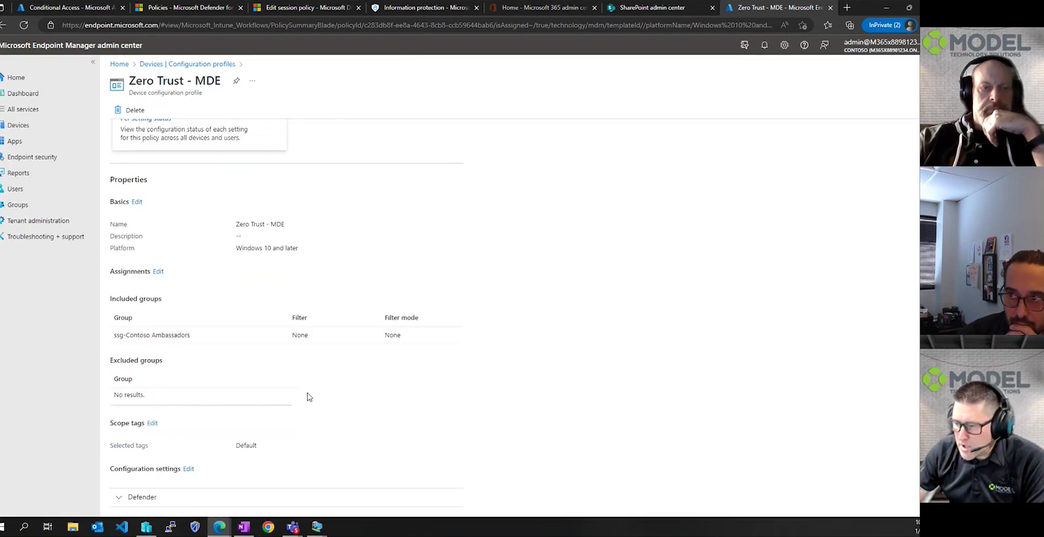
- Expand the Zero Trust - MDE Defender settings and review the Block rules and script scanning
{"action": "left_click", "coordinate": [121, 498]}
{"action": "scroll", "coordinate": [321, 441], "scroll_direction": "down", "scroll_amount": 4}
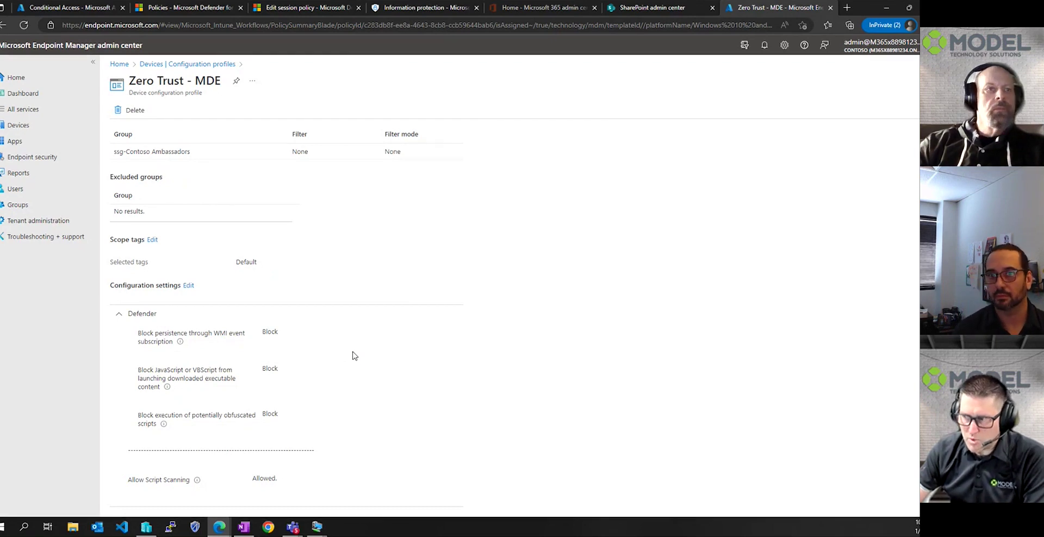
{"action": "scroll", "coordinate": [354, 356], "scroll_direction": "up", "scroll_amount": 1}
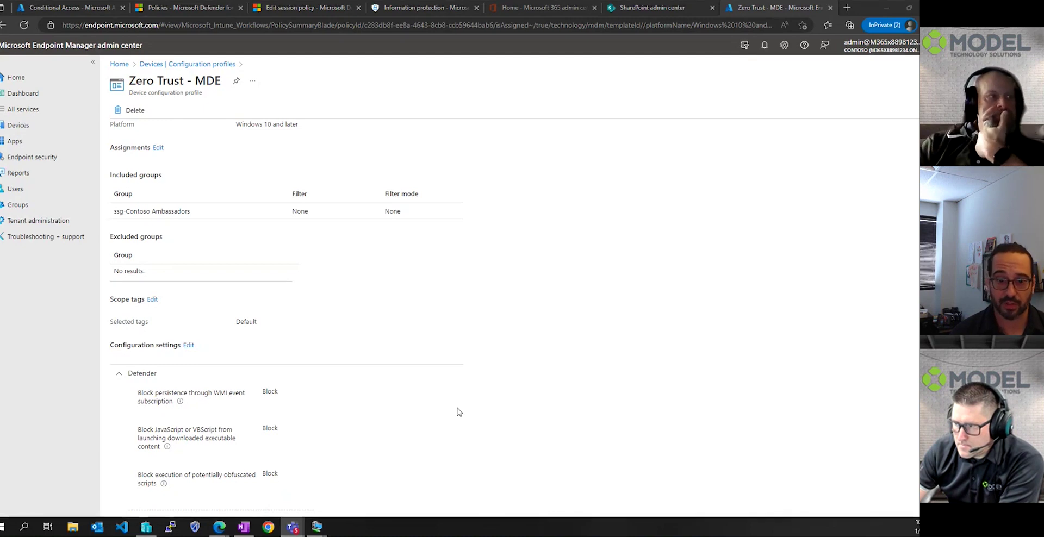
{"action": "scroll", "coordinate": [457, 412], "scroll_direction": "down", "scroll_amount": 1}
{"action": "scroll", "coordinate": [458, 412], "scroll_direction": "up", "scroll_amount": 2}
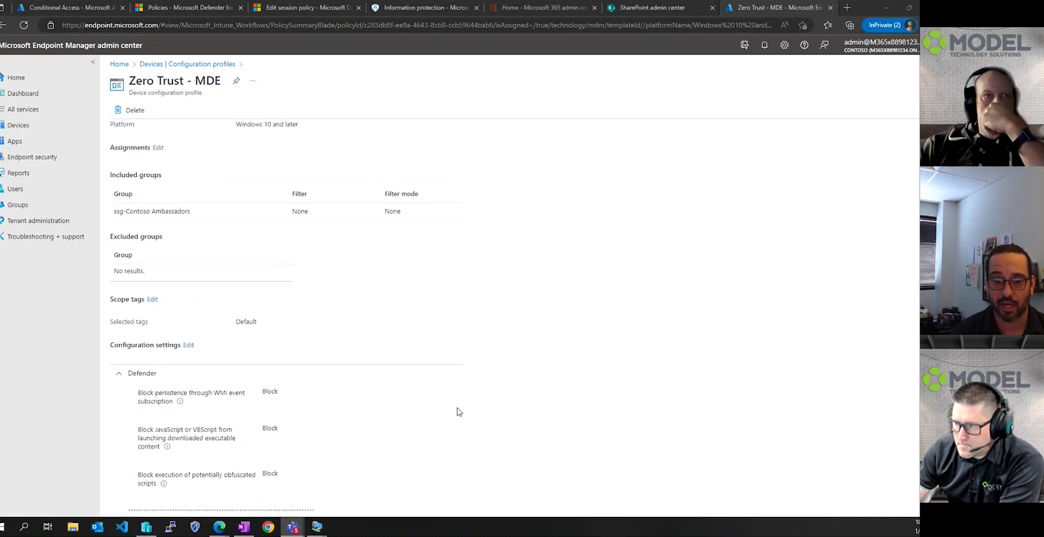
{"action": "scroll", "coordinate": [457, 412], "scroll_direction": "up", "scroll_amount": 4}
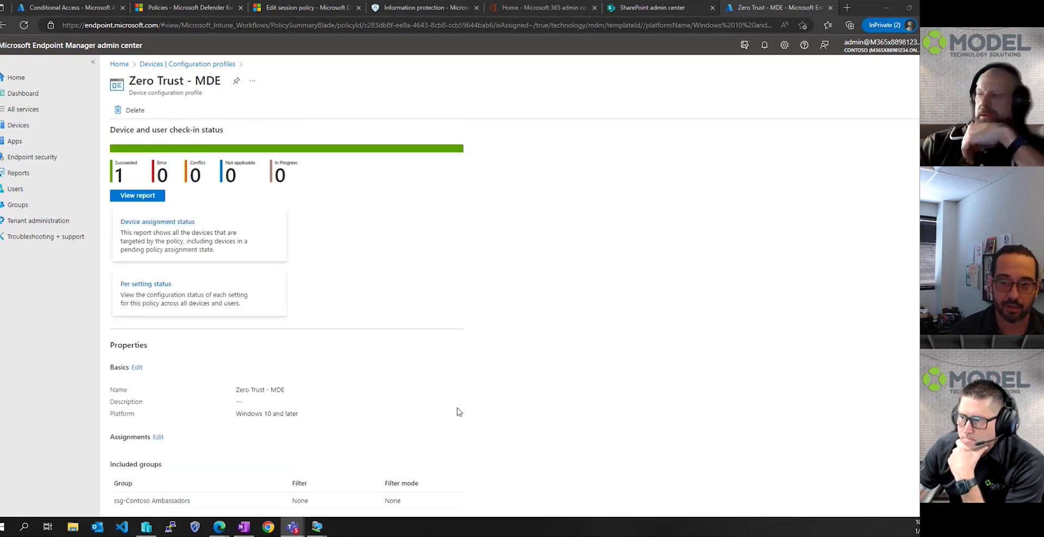